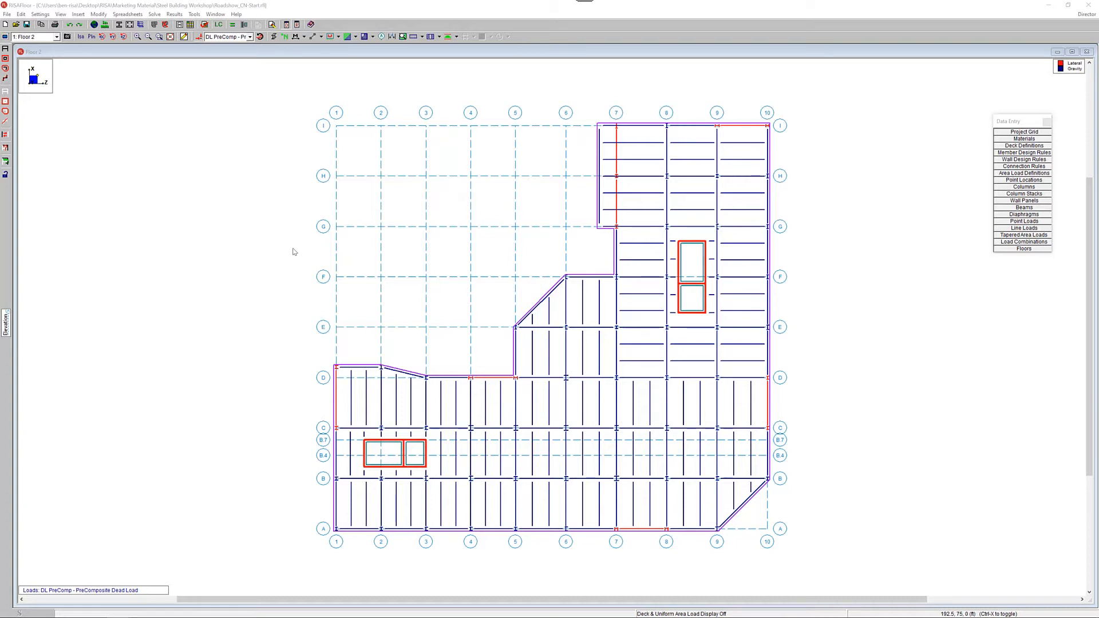
Step: Review the hot rolled connection rules, including the beam and column/girder connection options and the eccentricity settings
click(1024, 166)
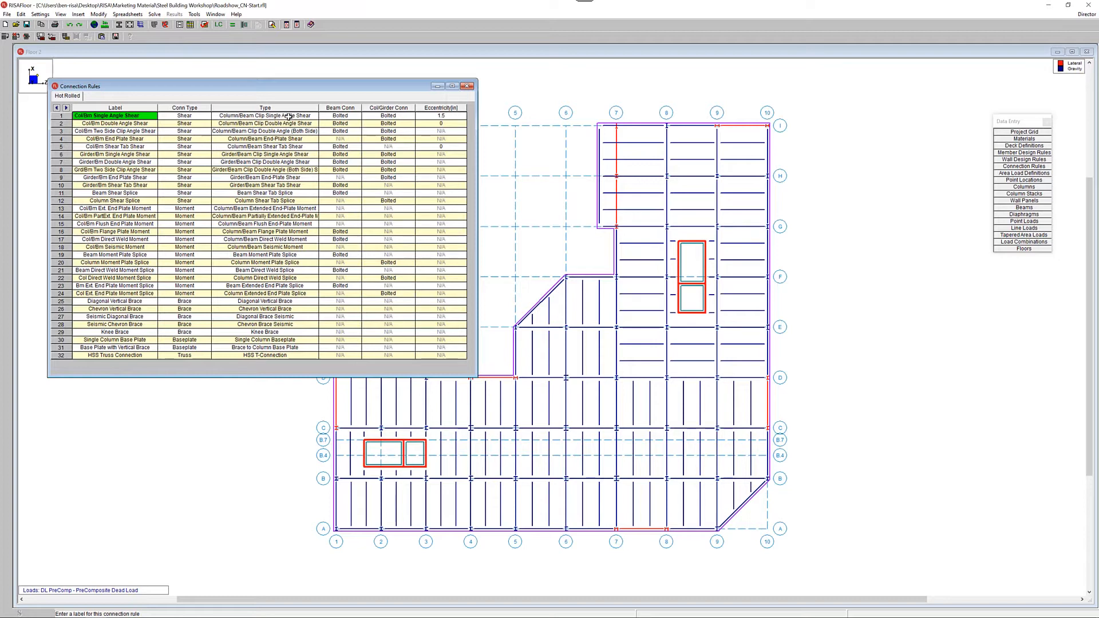
click(354, 114)
click(359, 117)
click(341, 123)
click(404, 118)
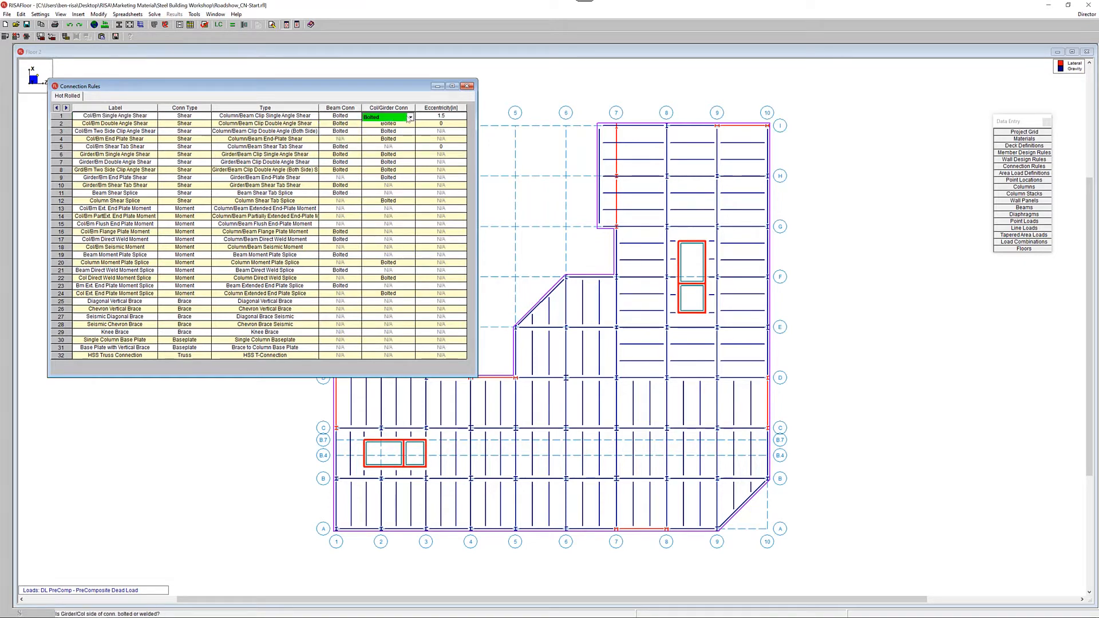
click(405, 119)
click(405, 124)
click(123, 357)
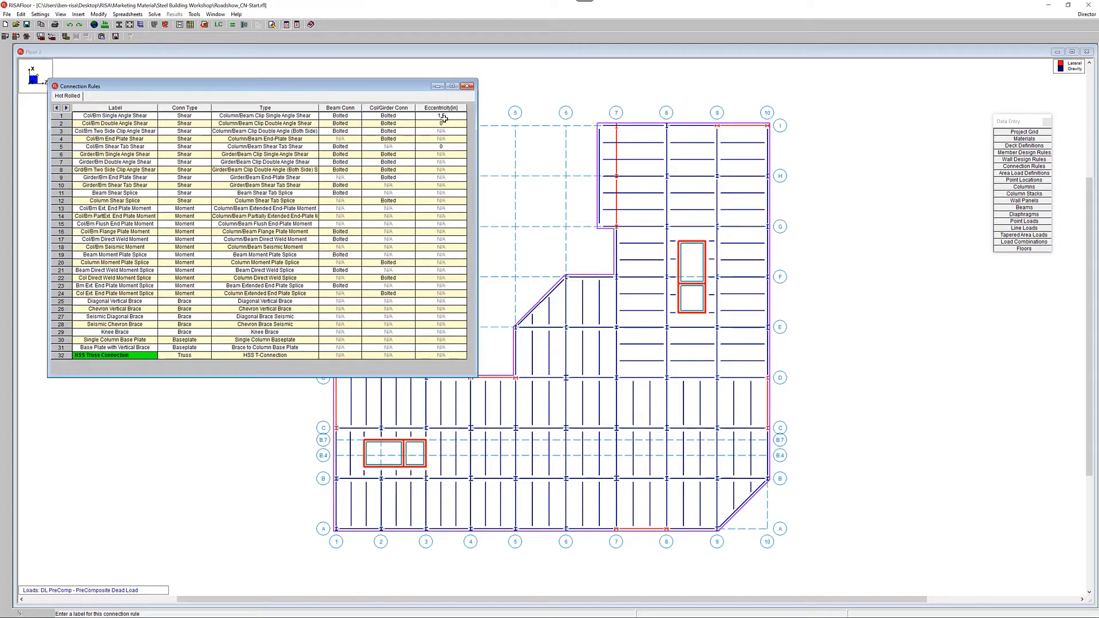
click(467, 86)
Step: Assign Girder/Bm Single Angle Shear as start and end connection of the first infill beam right of grid 1, between grids A and B
scroll(378, 544, up, 3)
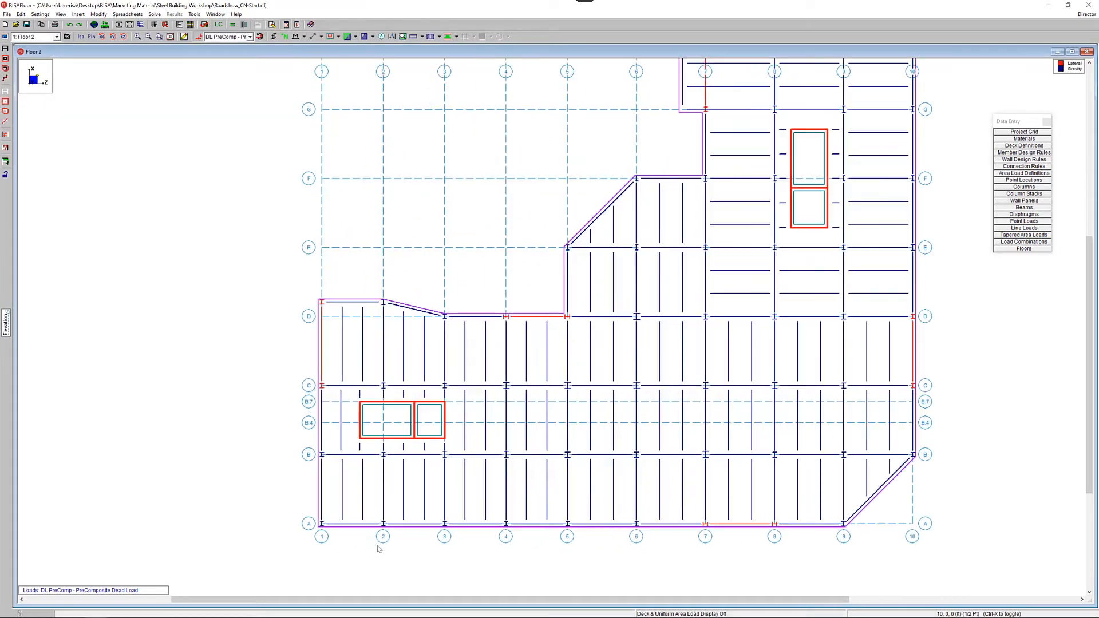
double_click(334, 489)
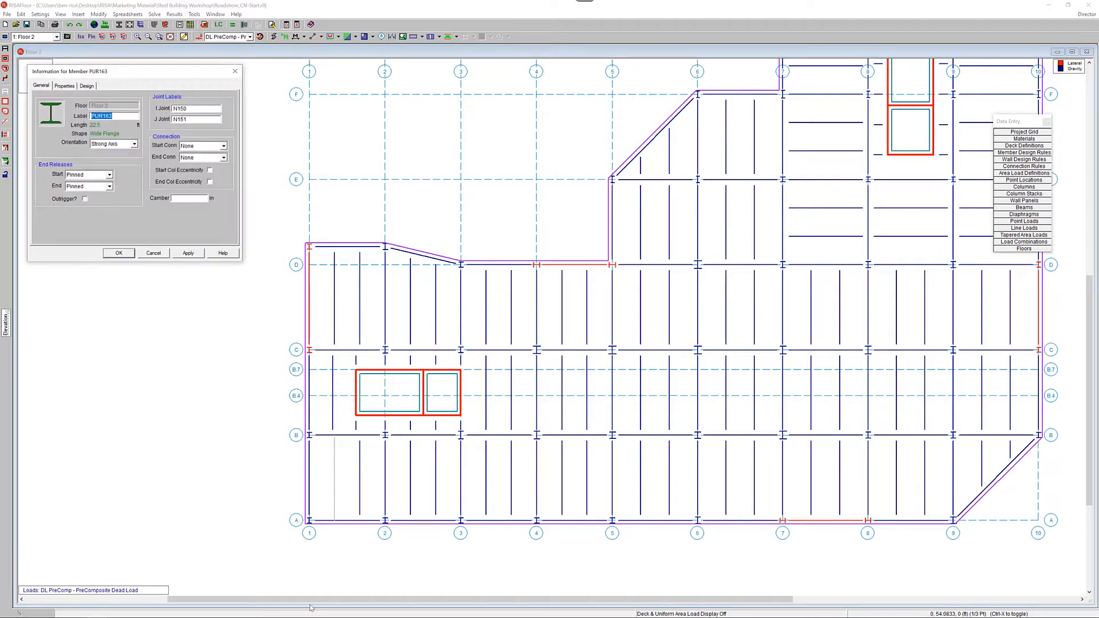
click(222, 146)
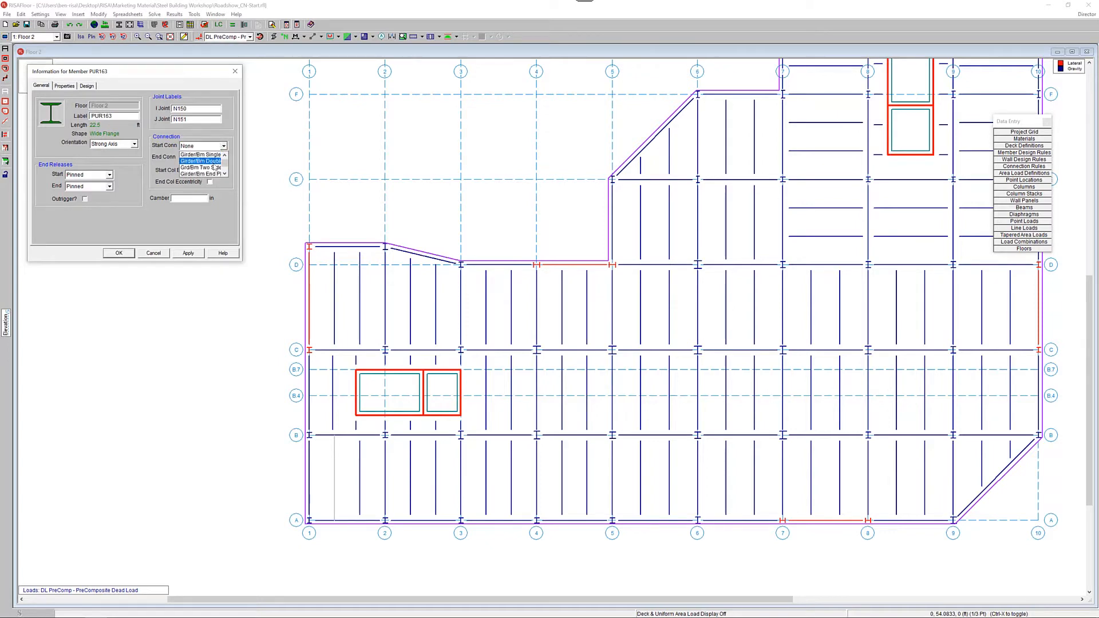
click(200, 154)
click(214, 158)
scroll(210, 174, down, 1)
click(213, 171)
click(192, 254)
click(122, 253)
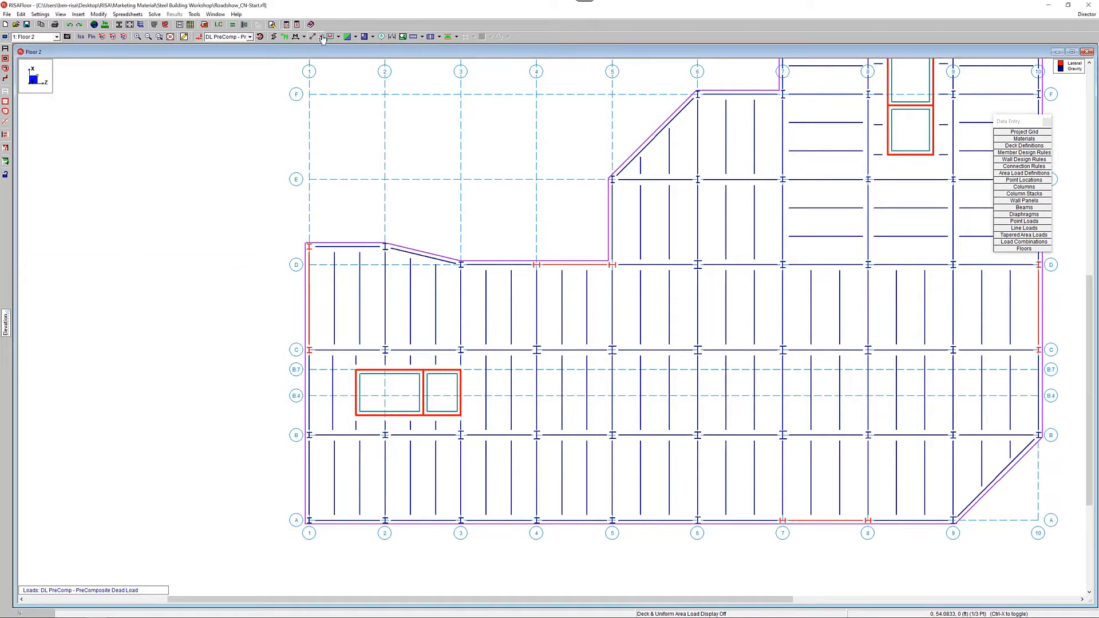
Step: Display the beams colour-coded and labelled by connection rule, and move the Data Entry palette clear of the legend
click(321, 37)
click(338, 92)
drag(1009, 122, 917, 179)
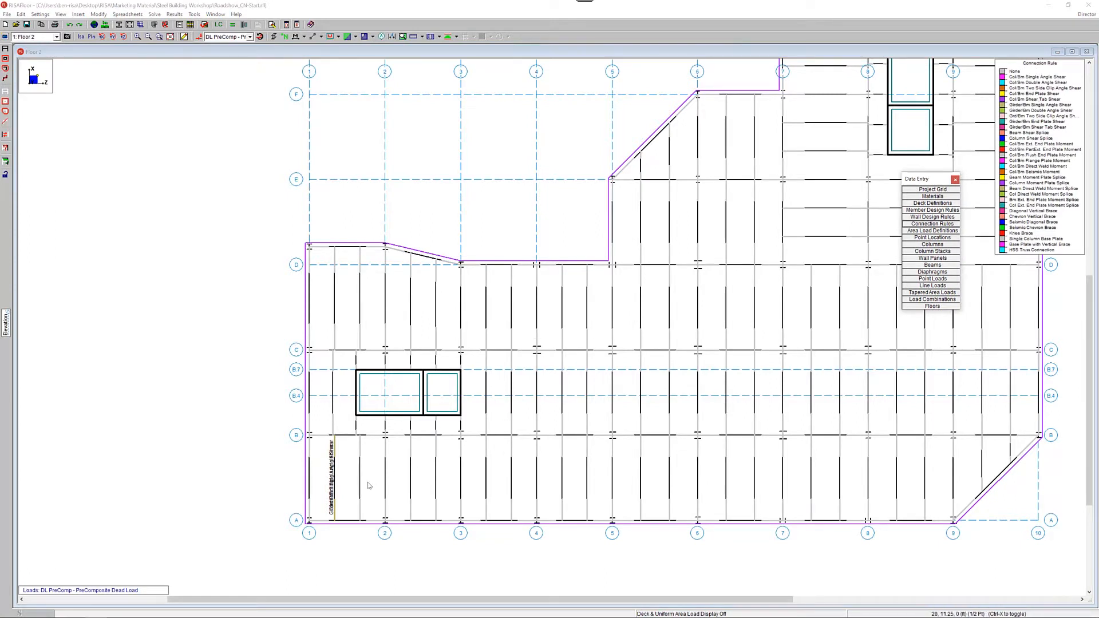
Step: Set up a beam modification applying Girder/Bm Single Angle Shear at both the I and J ends to individually picked beams
scroll(329, 504, up, 2)
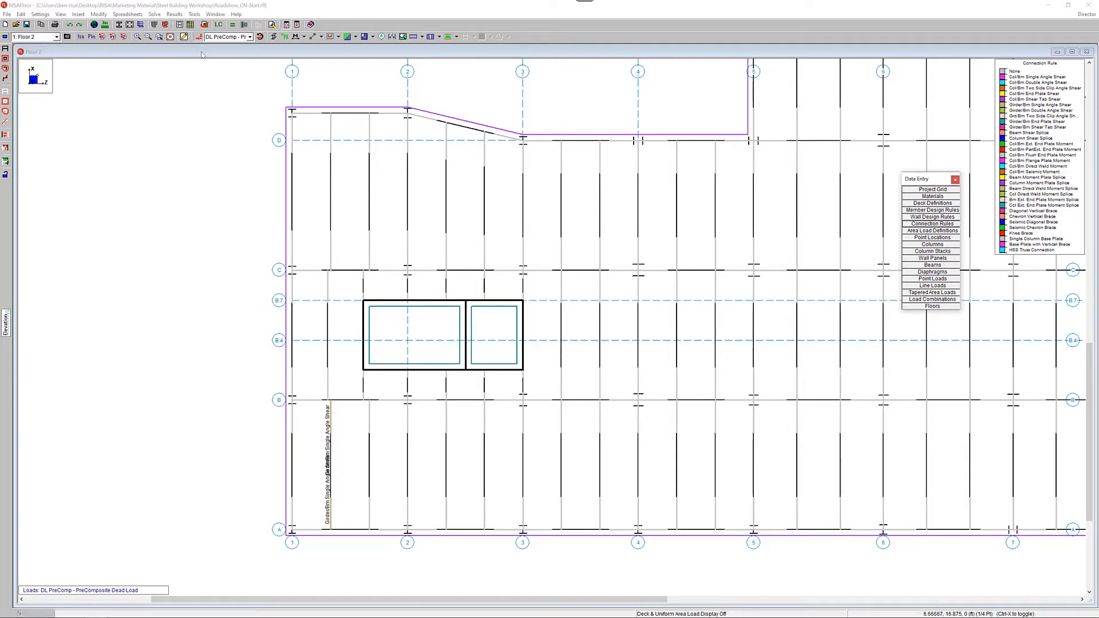
click(184, 36)
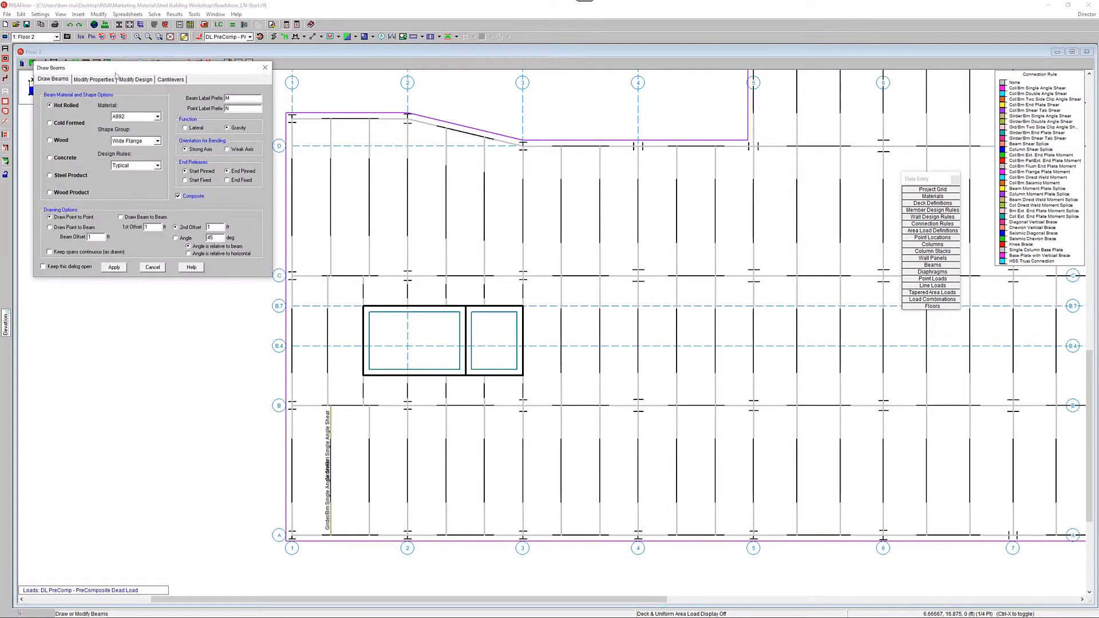
click(97, 80)
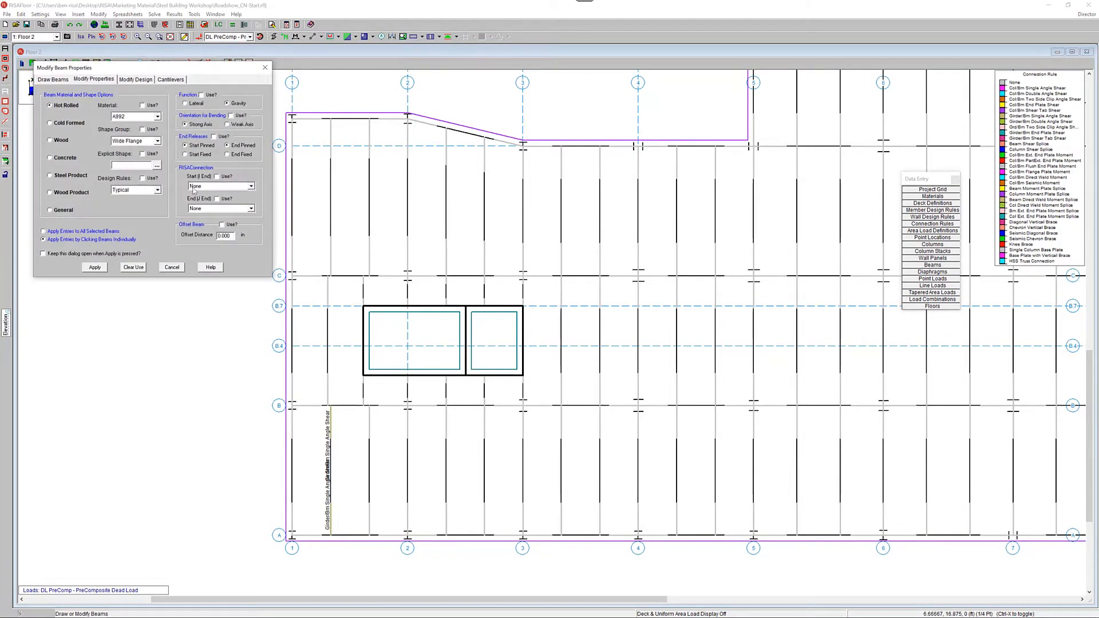
click(216, 176)
click(216, 199)
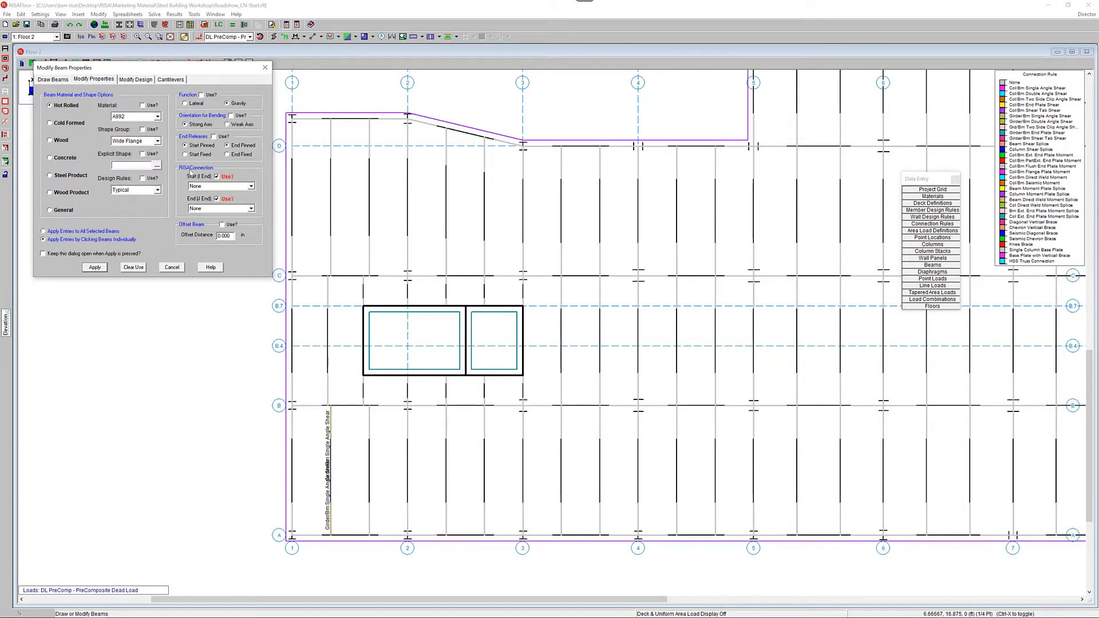
click(222, 187)
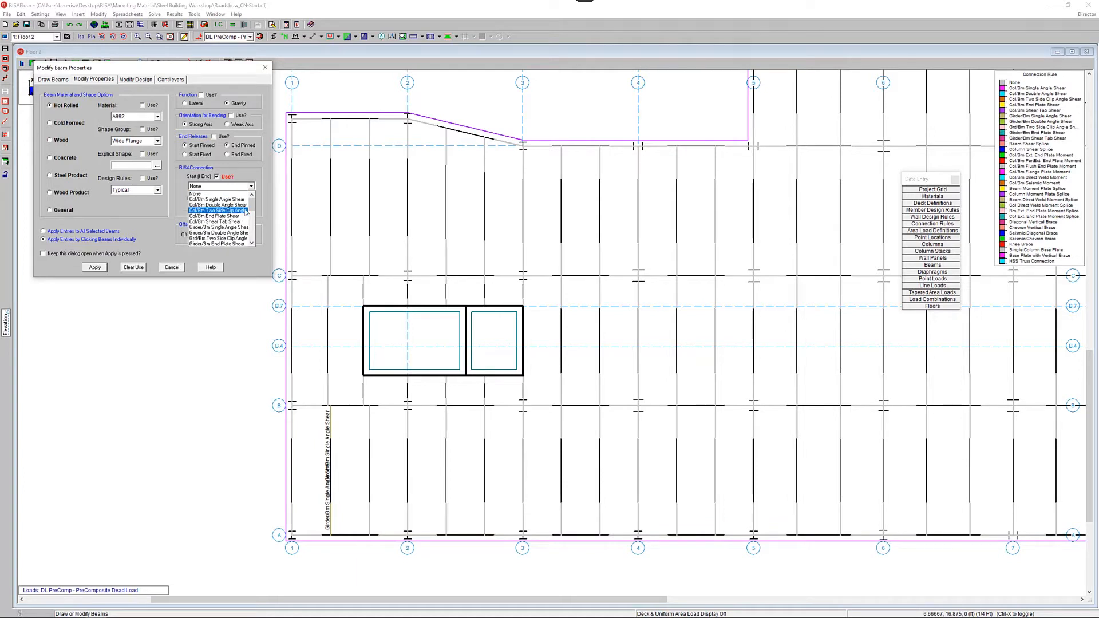
click(235, 228)
click(235, 209)
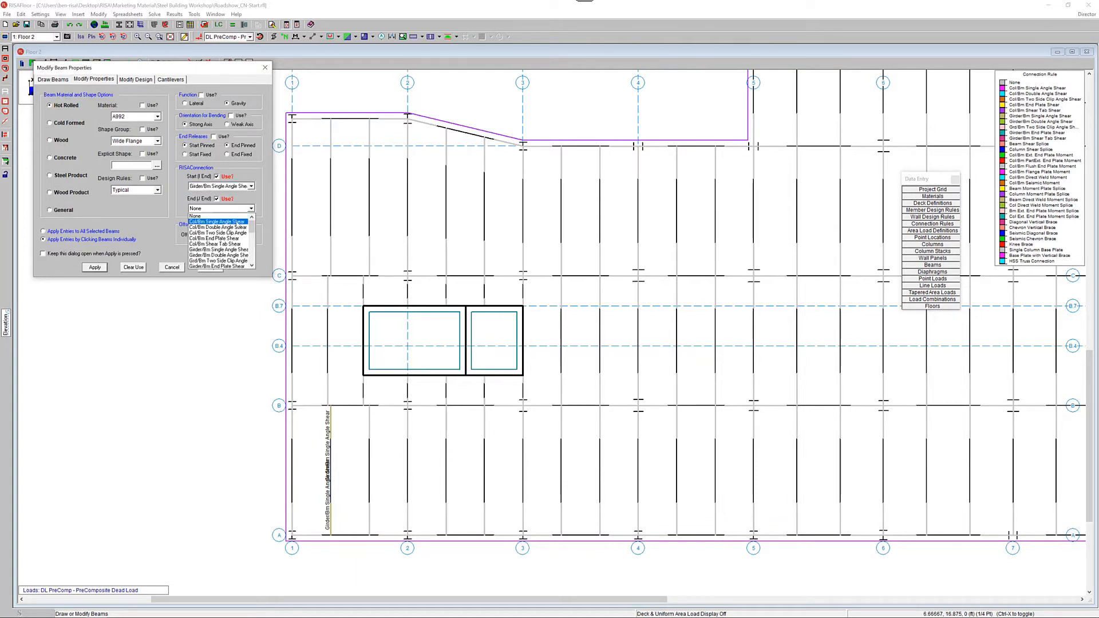
click(235, 249)
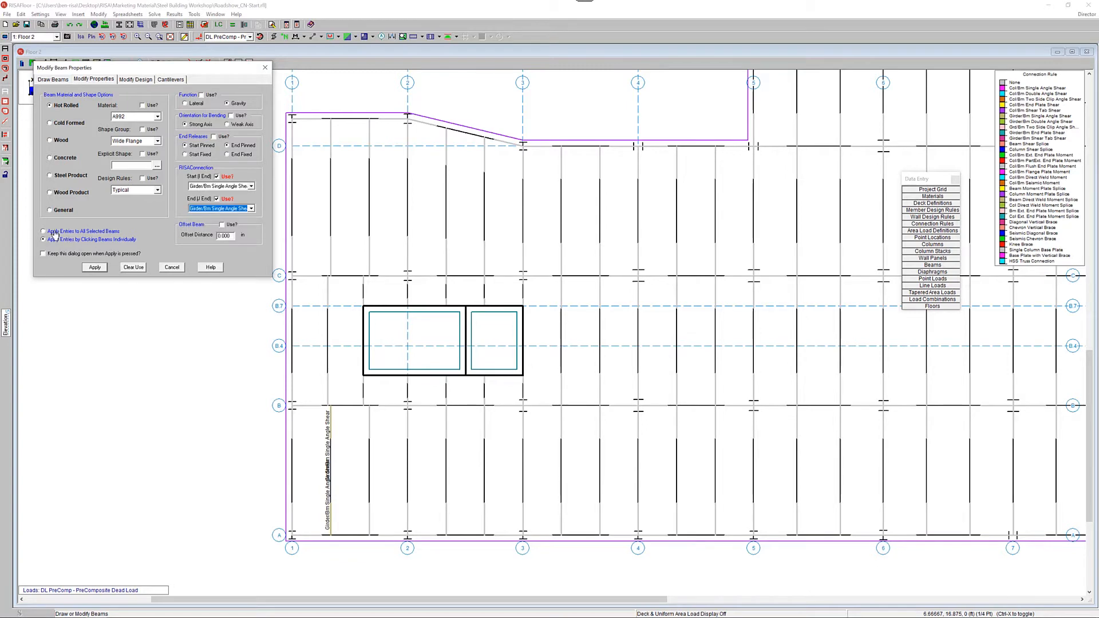
click(97, 269)
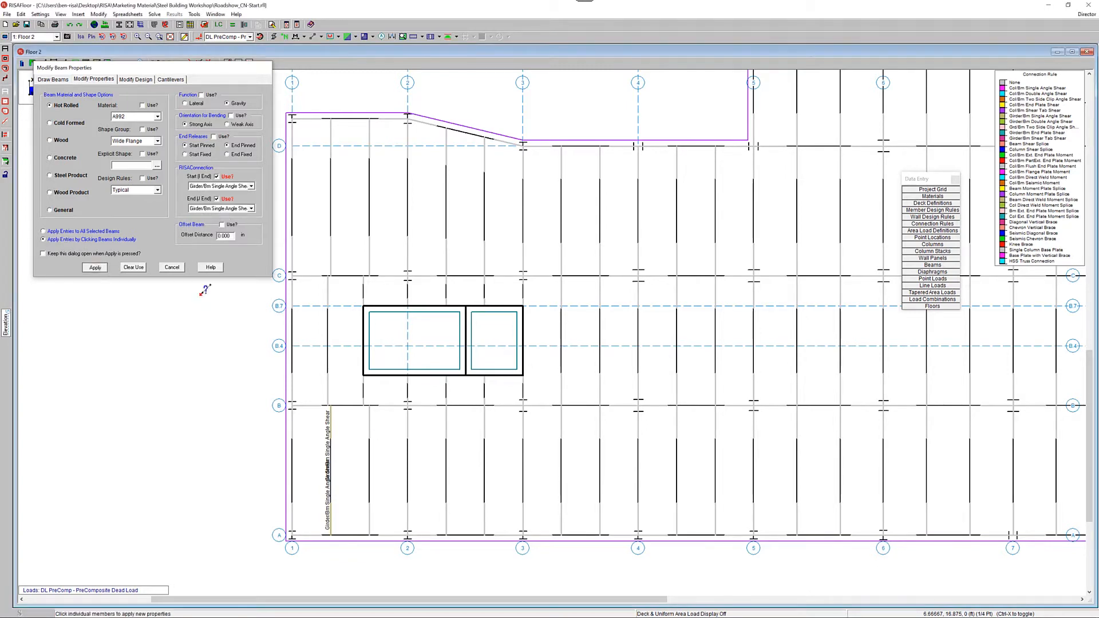
Step: Apply the girder connection to the infill beams between grids C and D from grid 1 to 4, and the remaining full-length ones between grids 1 and 2
click(368, 444)
click(329, 331)
click(330, 207)
click(368, 201)
click(446, 206)
click(485, 203)
click(561, 201)
click(599, 202)
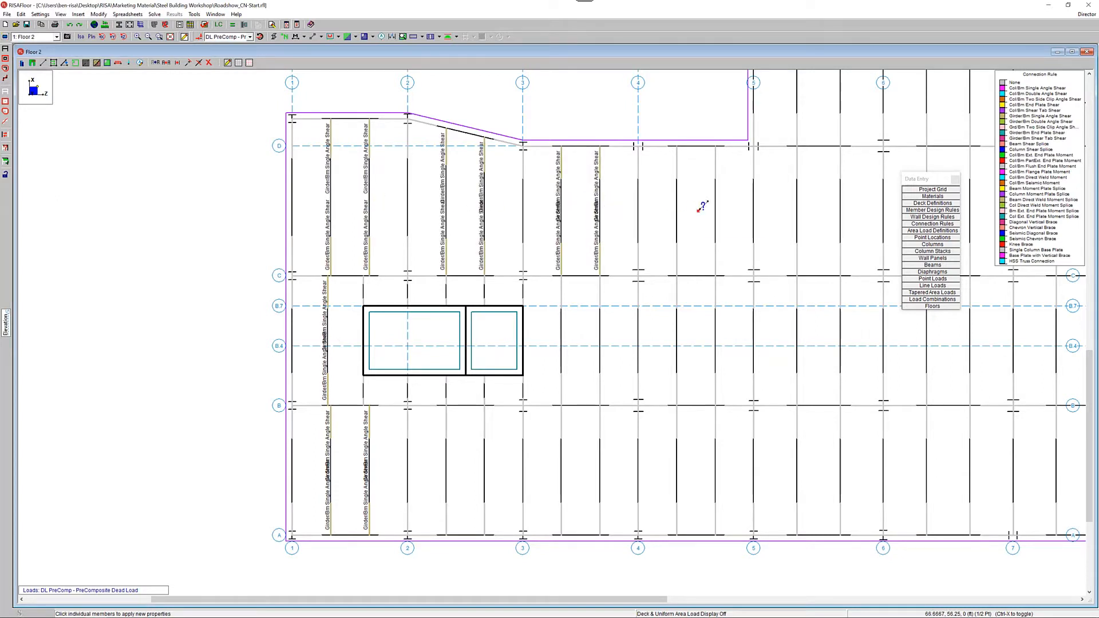
Step: Apply the girder connection to the infill beams from grid B to D between grids 4 and 5, and from B to C between grids 3 and 4
click(714, 203)
click(677, 203)
click(677, 319)
click(715, 324)
click(600, 326)
click(562, 328)
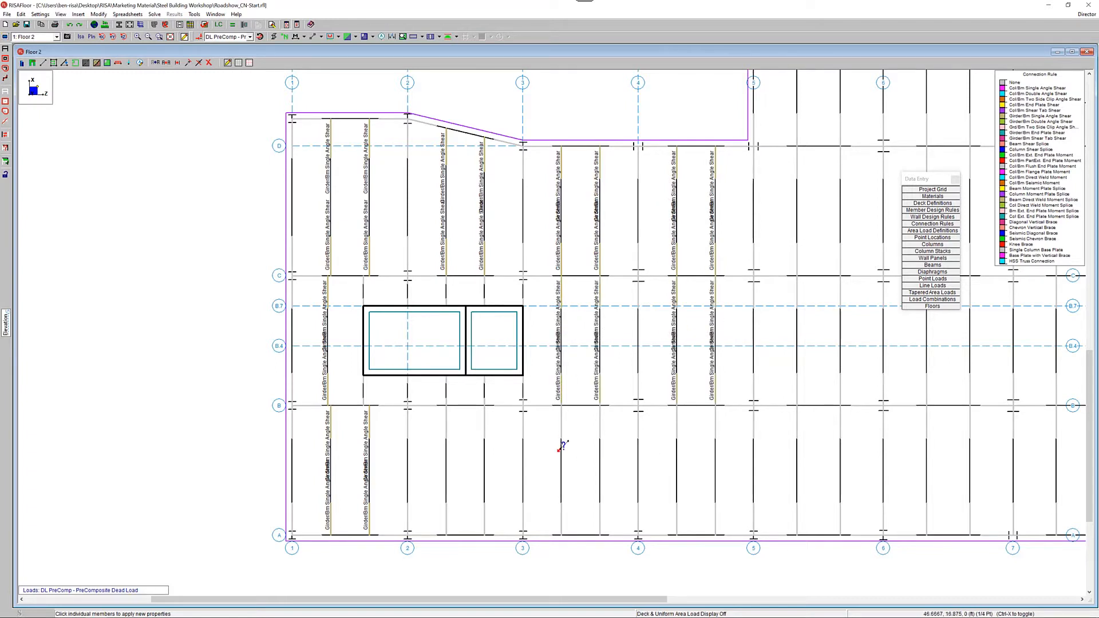
Step: Apply the girder connection to the infill beams between grids A and B in the bays from grid 2 to grid 5
click(562, 458)
click(600, 449)
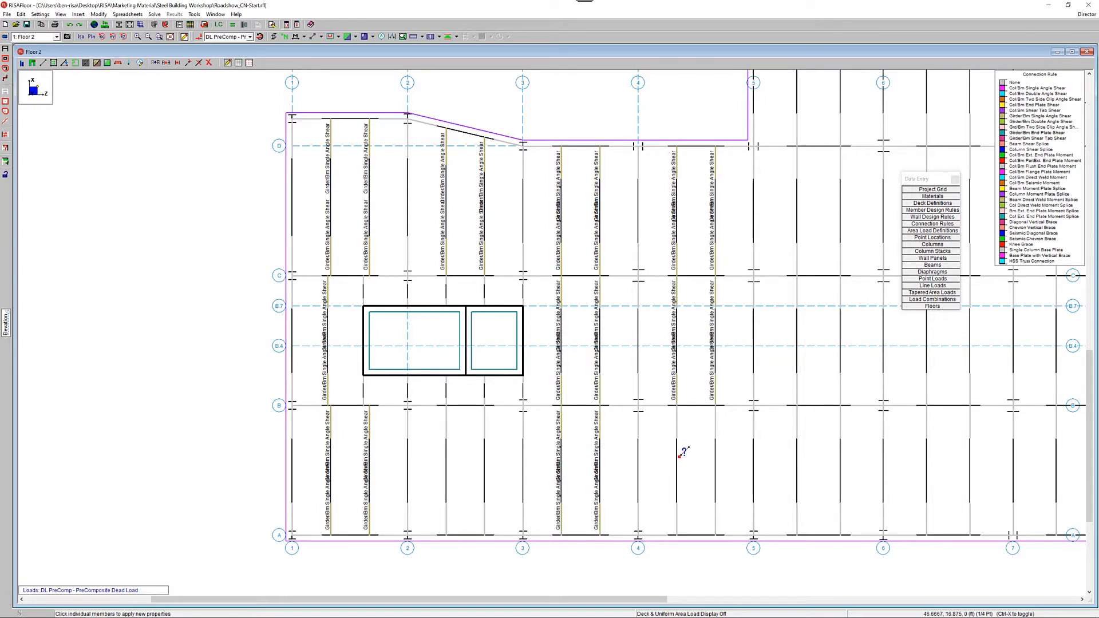
click(678, 452)
click(715, 451)
click(485, 451)
click(447, 455)
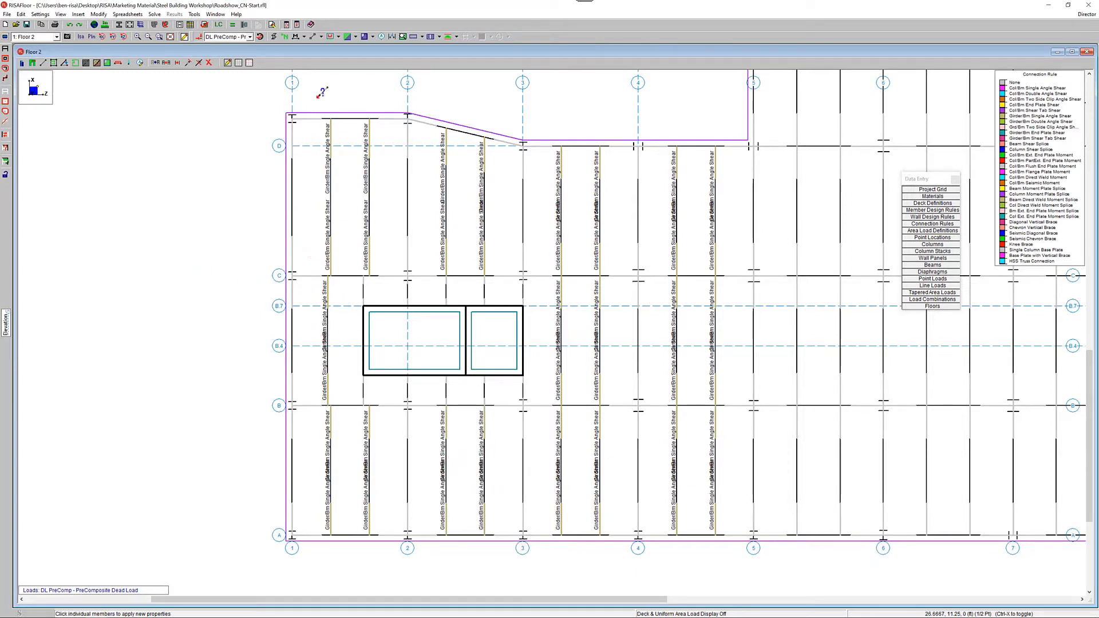
Step: Change the beam modification to apply Col/Bm Single Angle Shear at both the I and J ends of individually picked beams
right_click(193, 207)
click(226, 207)
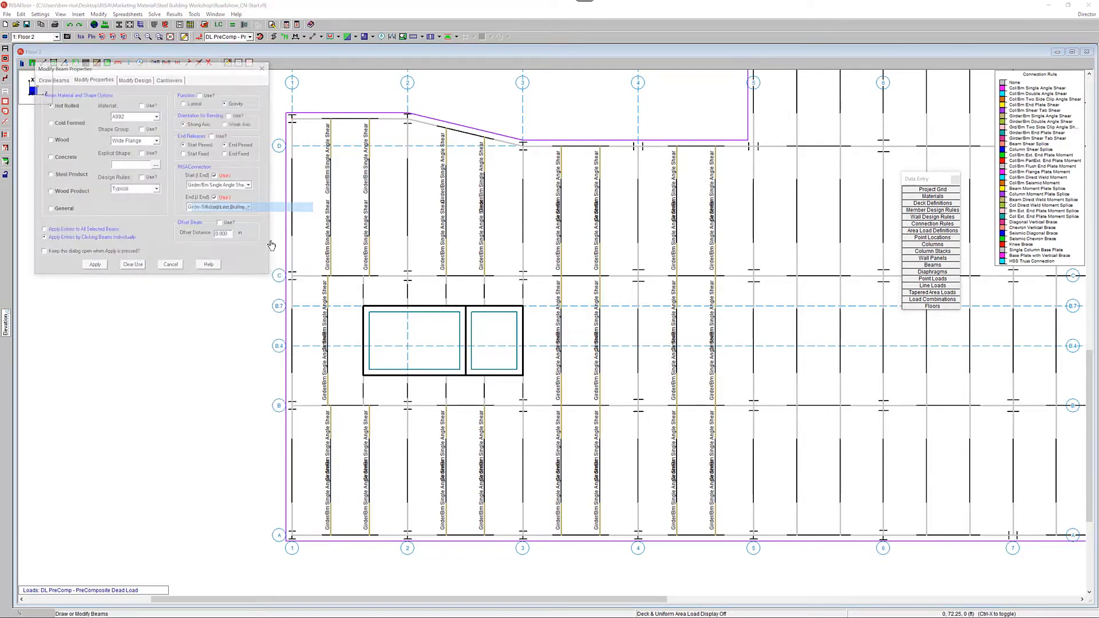
click(249, 187)
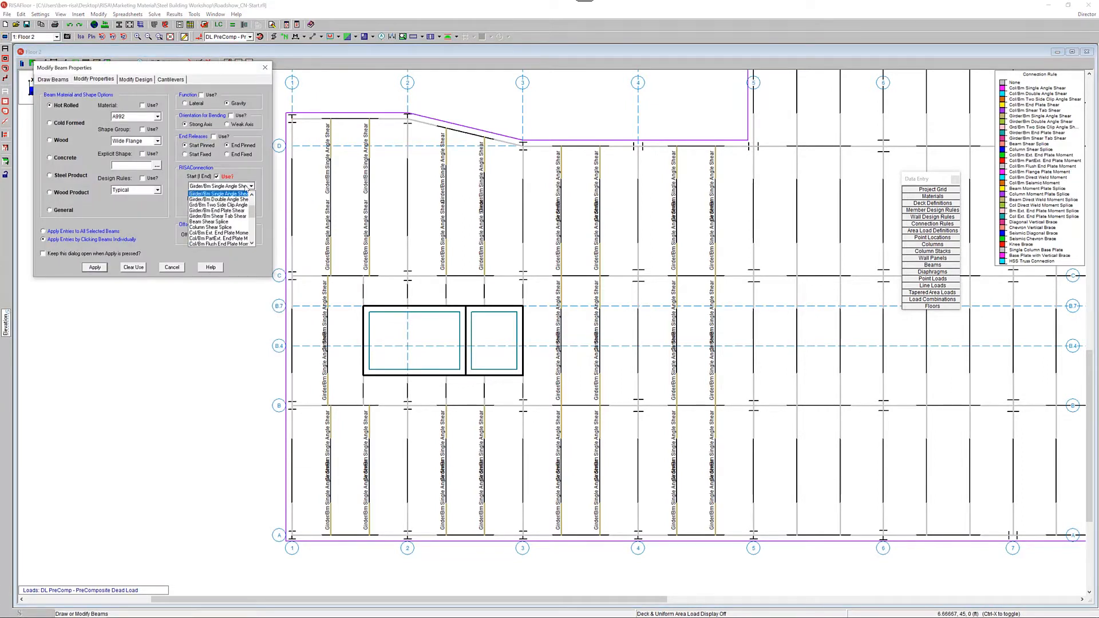
click(224, 200)
click(226, 209)
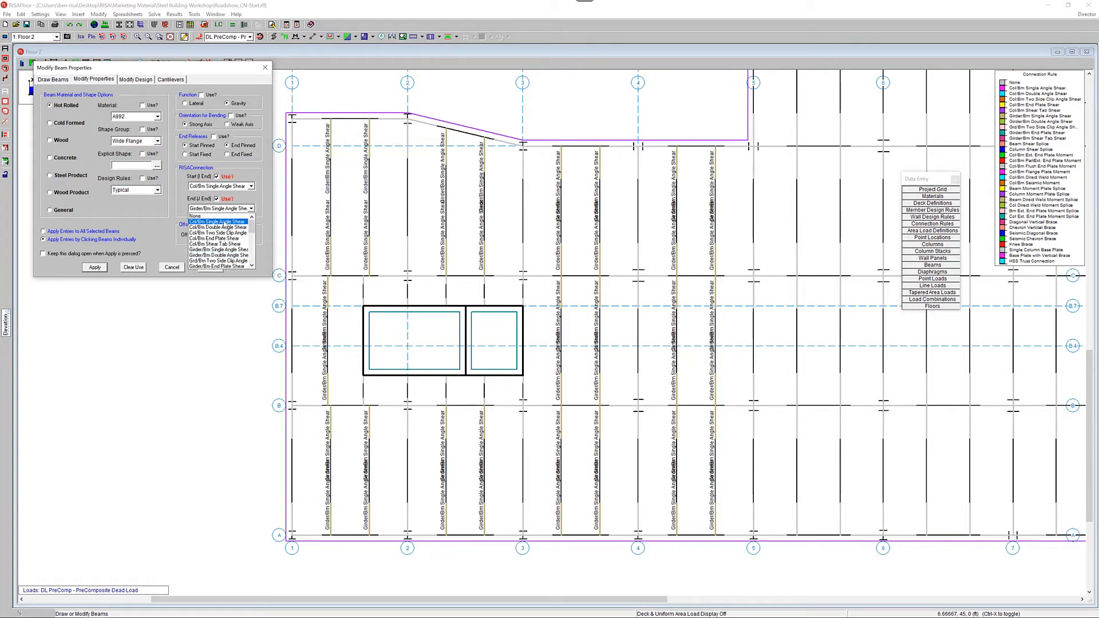
click(221, 222)
click(94, 268)
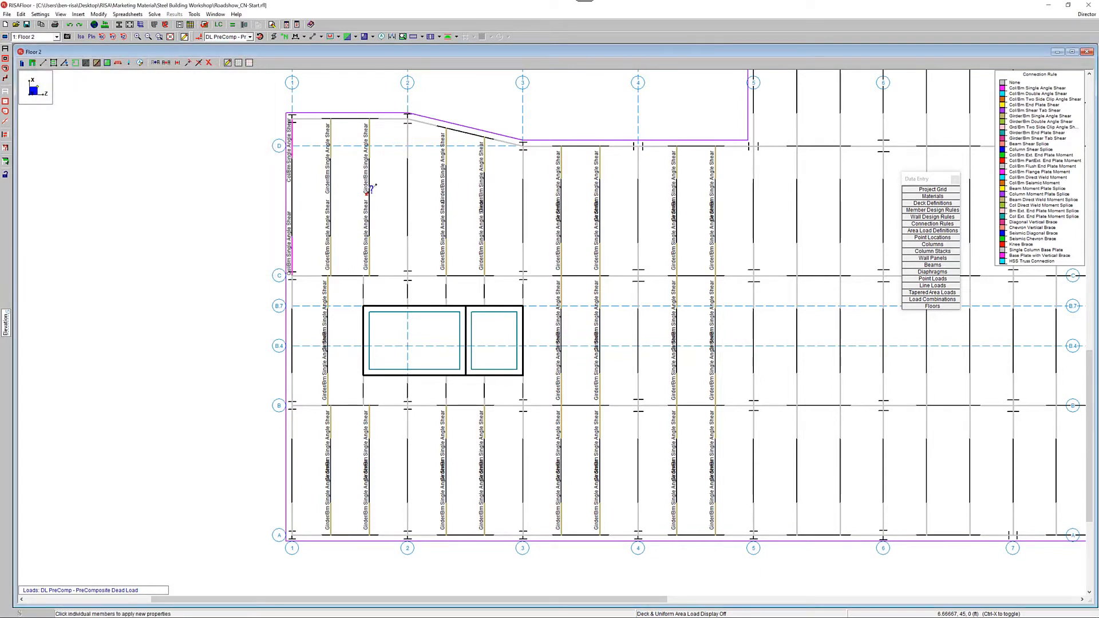
Step: Apply the column connection to the beams on grids 2, 3, 4 and 5 between C and D, and on grid 5 between B and C
click(408, 183)
click(522, 180)
click(637, 178)
click(753, 252)
click(754, 314)
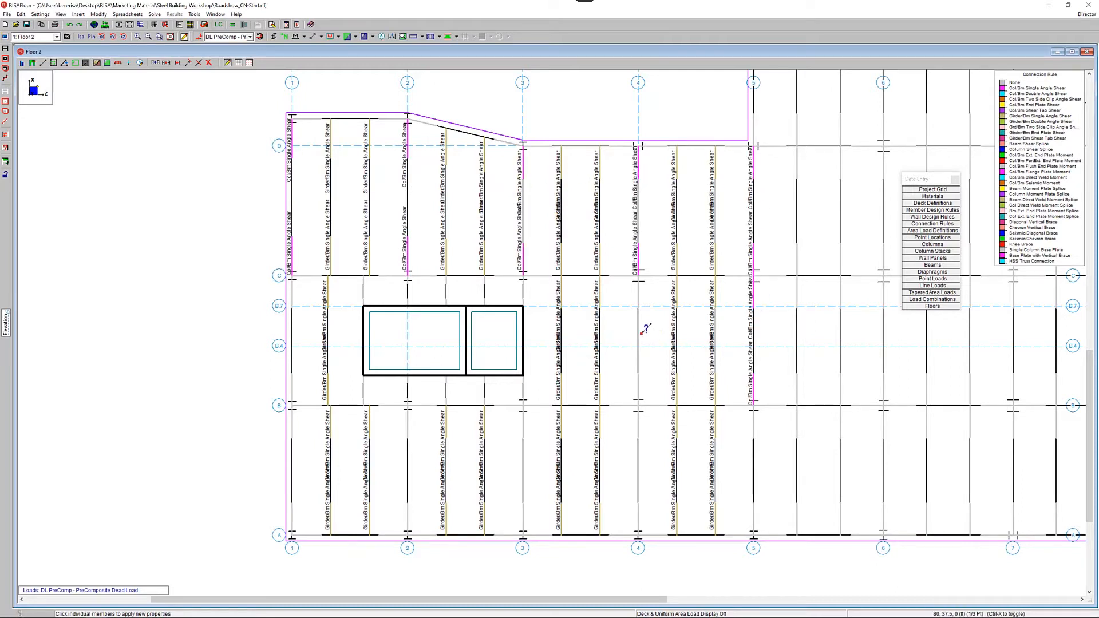
Step: Apply the column connection to the beams on grids 1 through 5 between A and B, and on grids 1 and 4 between B and C
click(639, 331)
click(639, 431)
click(754, 442)
click(523, 452)
click(409, 448)
click(293, 444)
click(292, 353)
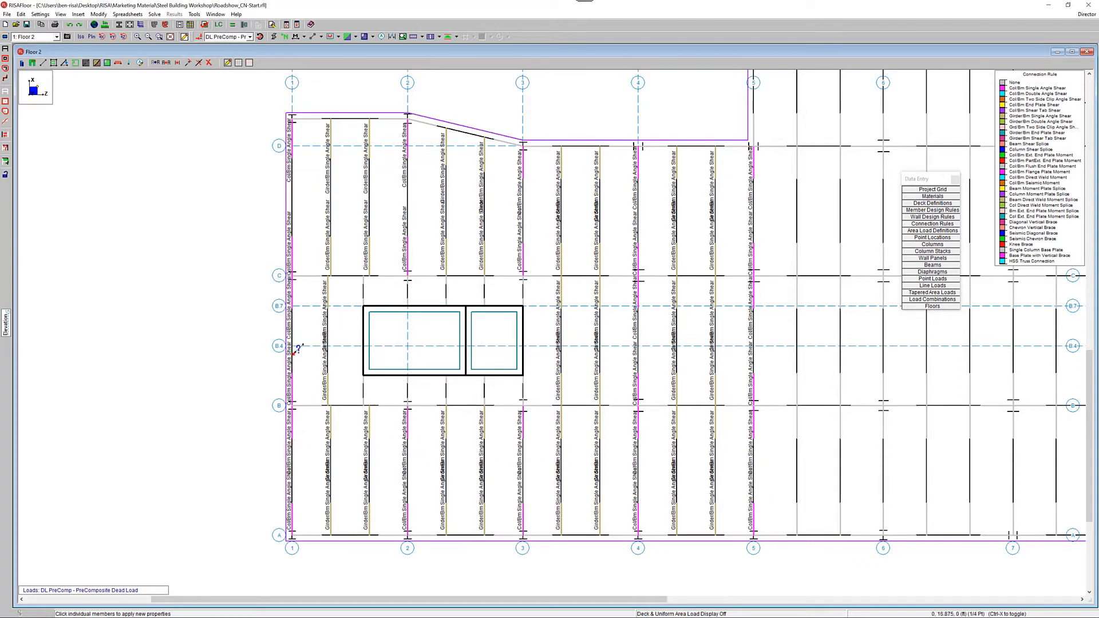
key(Escape)
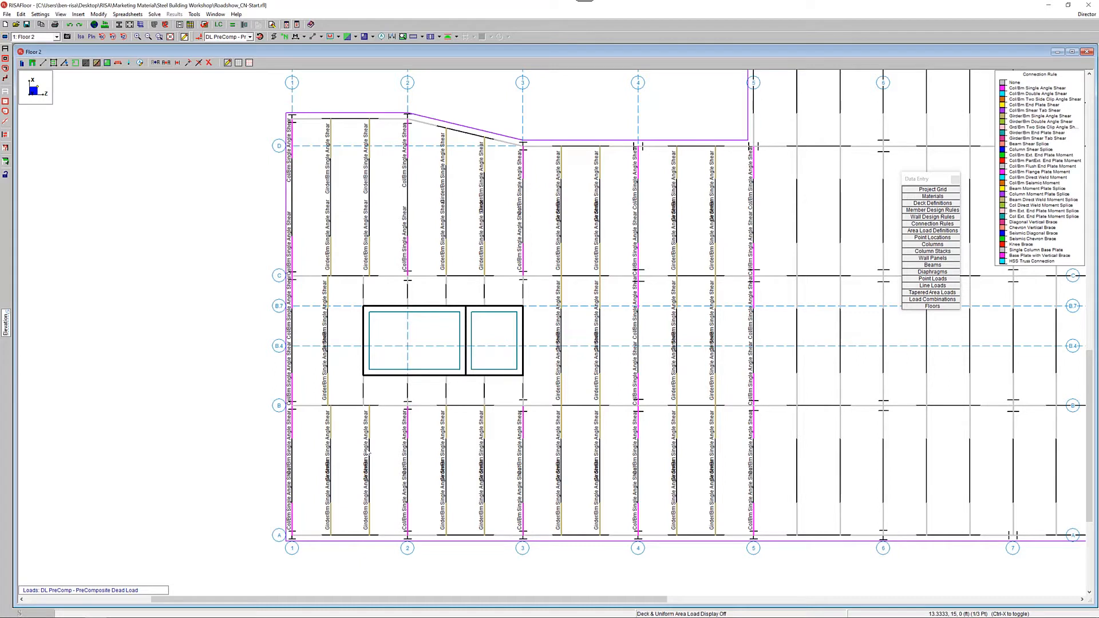
Step: Solve the floor model and close the warning log
click(233, 25)
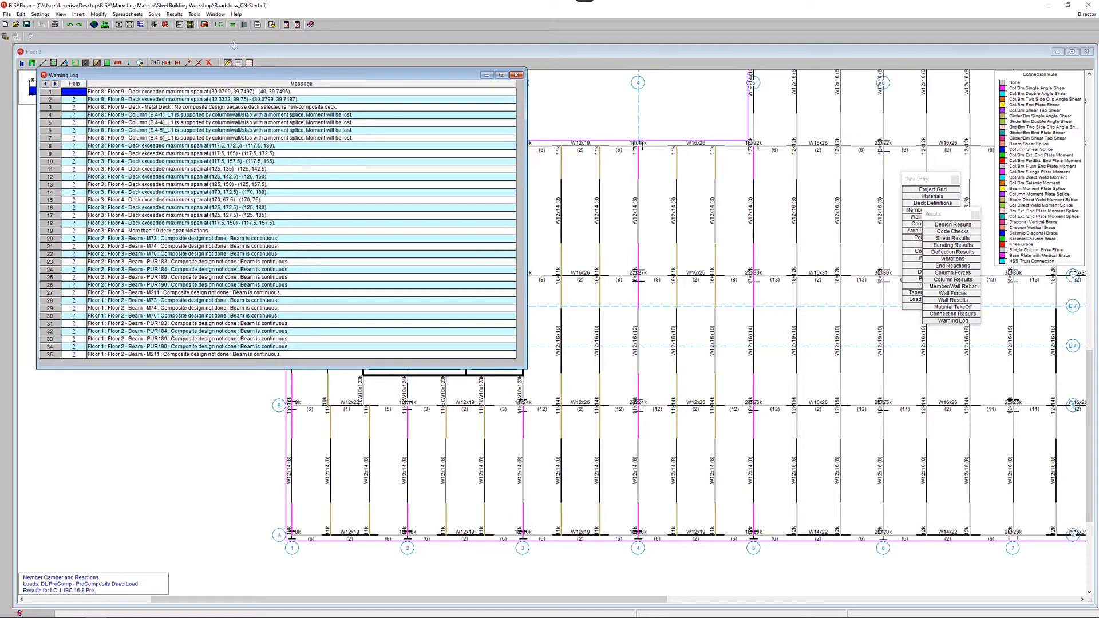
click(516, 75)
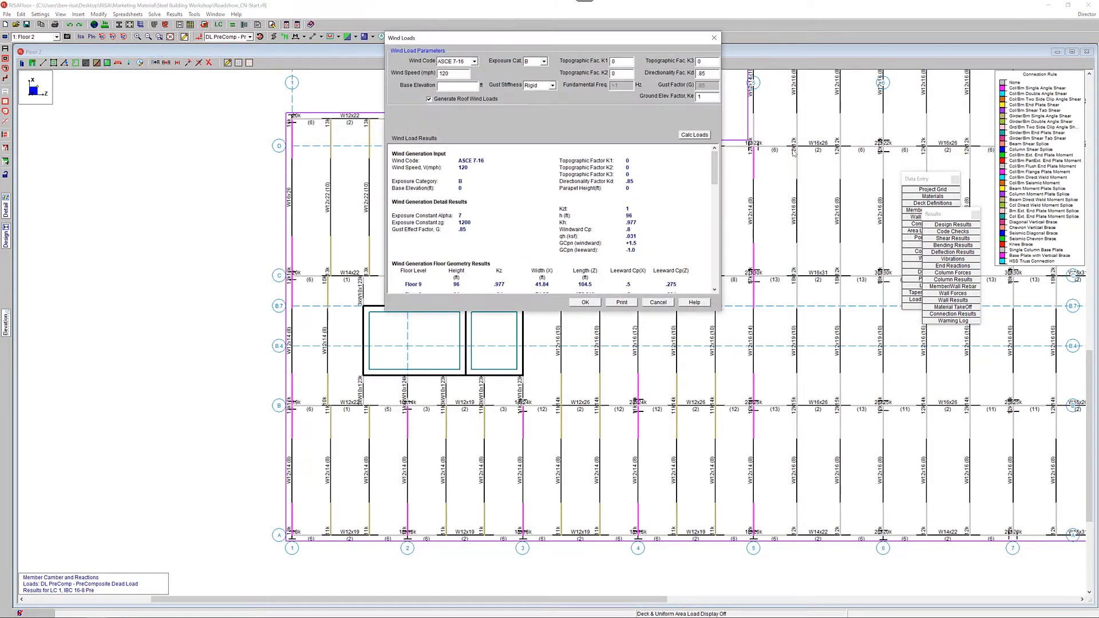
Step: Accept the wind load parameters for the transfer to RISA-3D, dismiss the file version warning and accept the global model settings
click(590, 303)
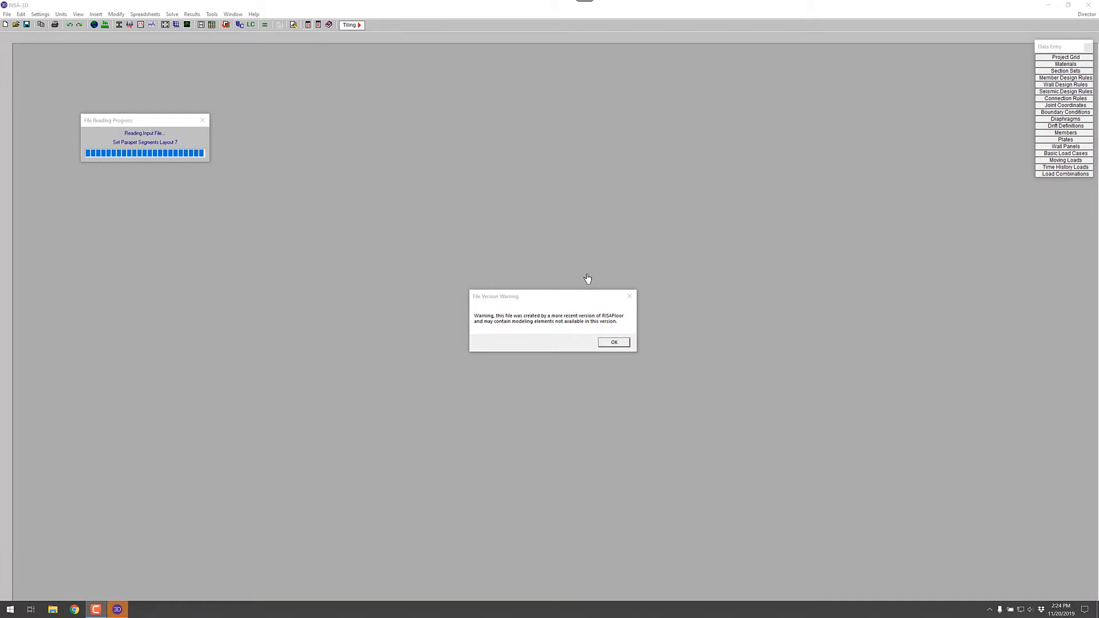
click(613, 342)
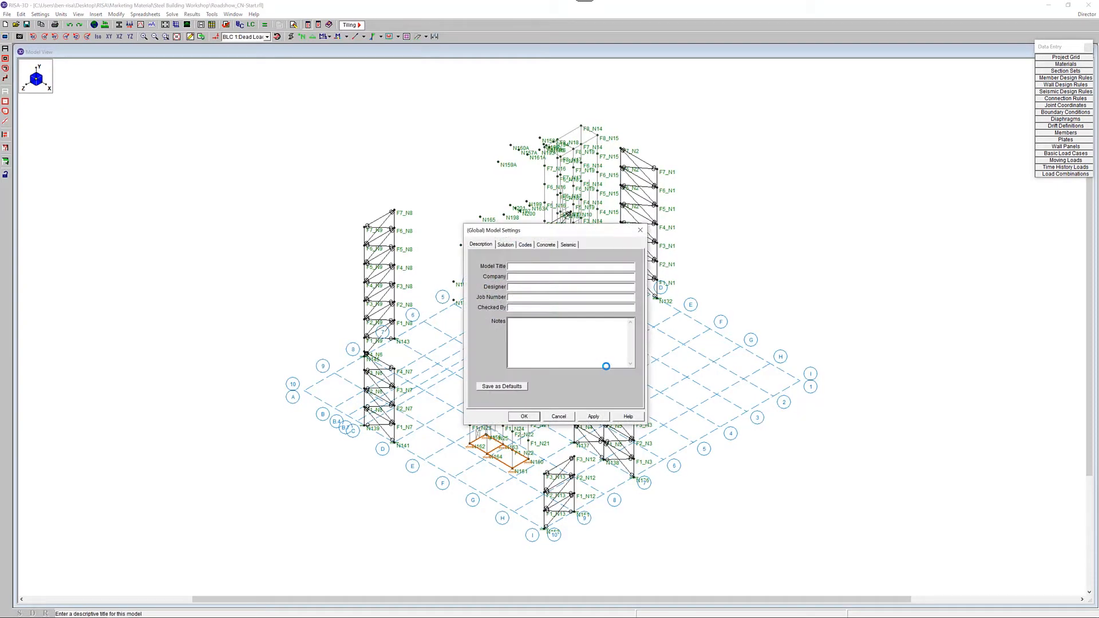
click(524, 416)
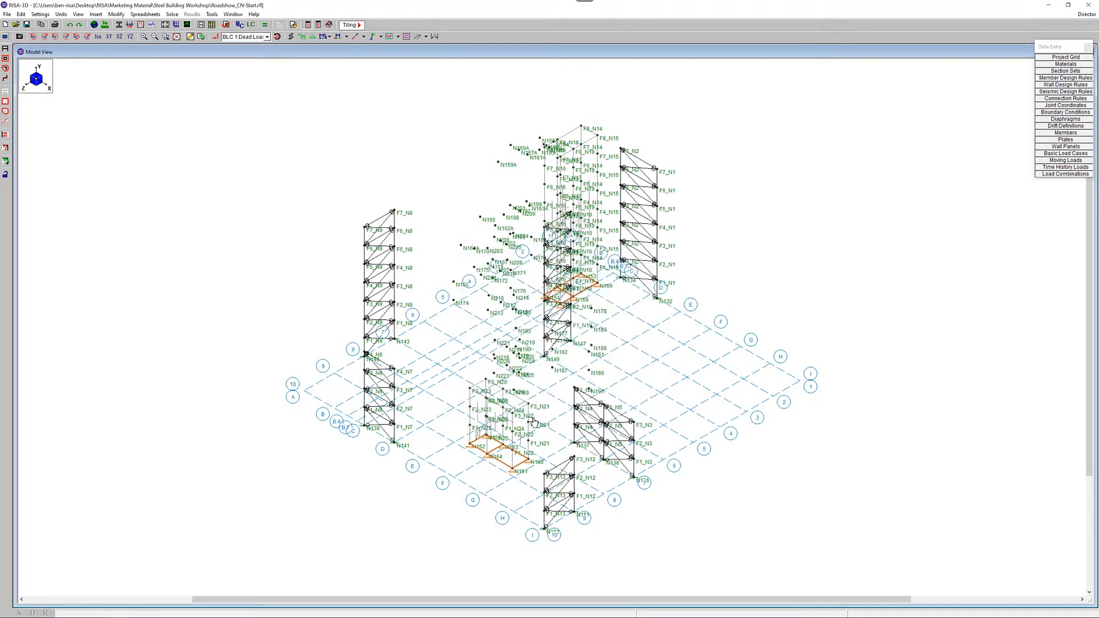
Step: Hide the joint labels and set both RISAConnection ends of the lowest diagonal brace on grid 10 between C and D to Diagonal Vertical Brace
click(302, 37)
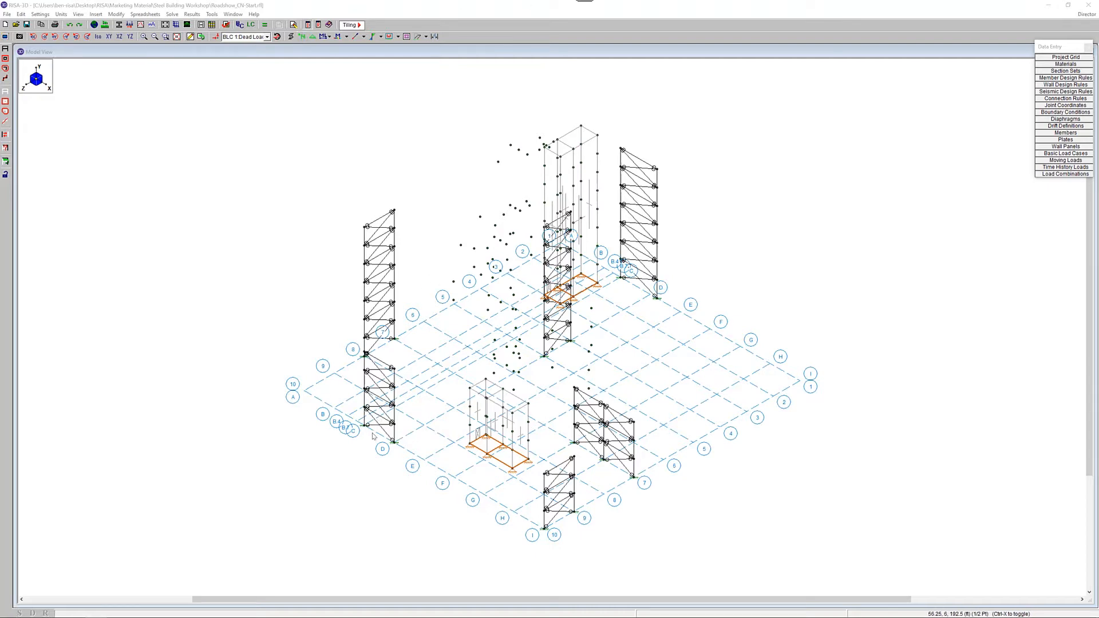
scroll(397, 384, up, 2)
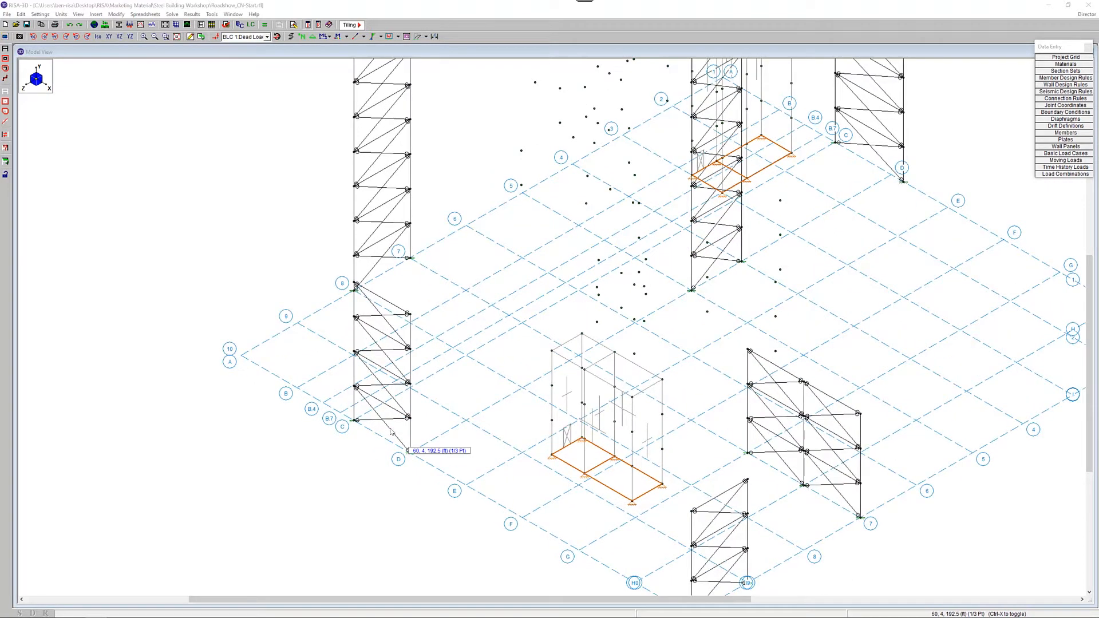
double_click(391, 432)
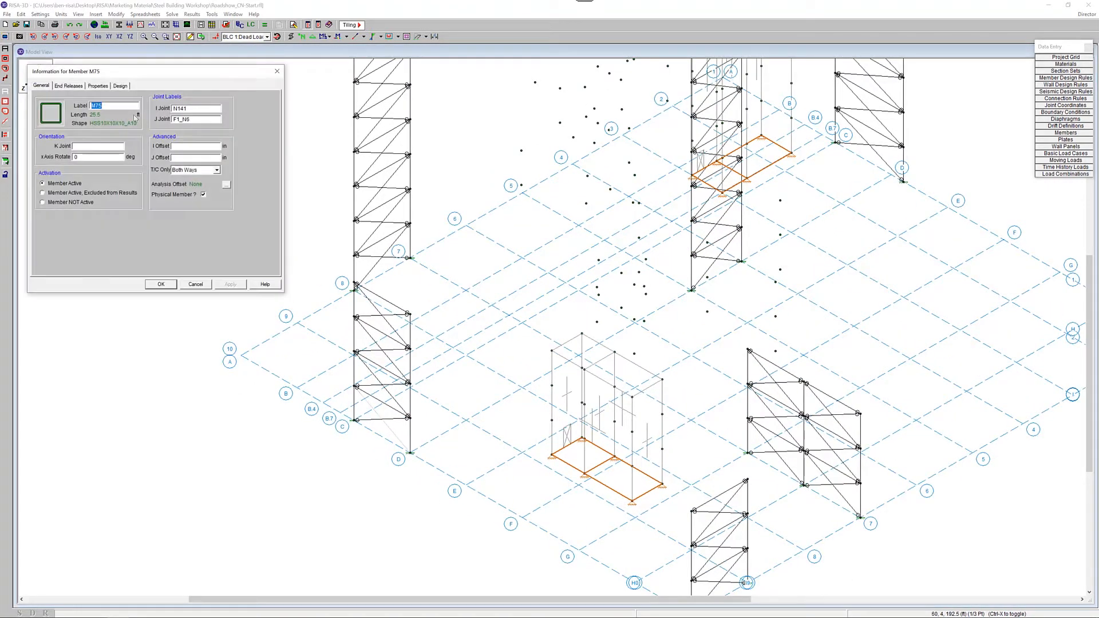
click(70, 86)
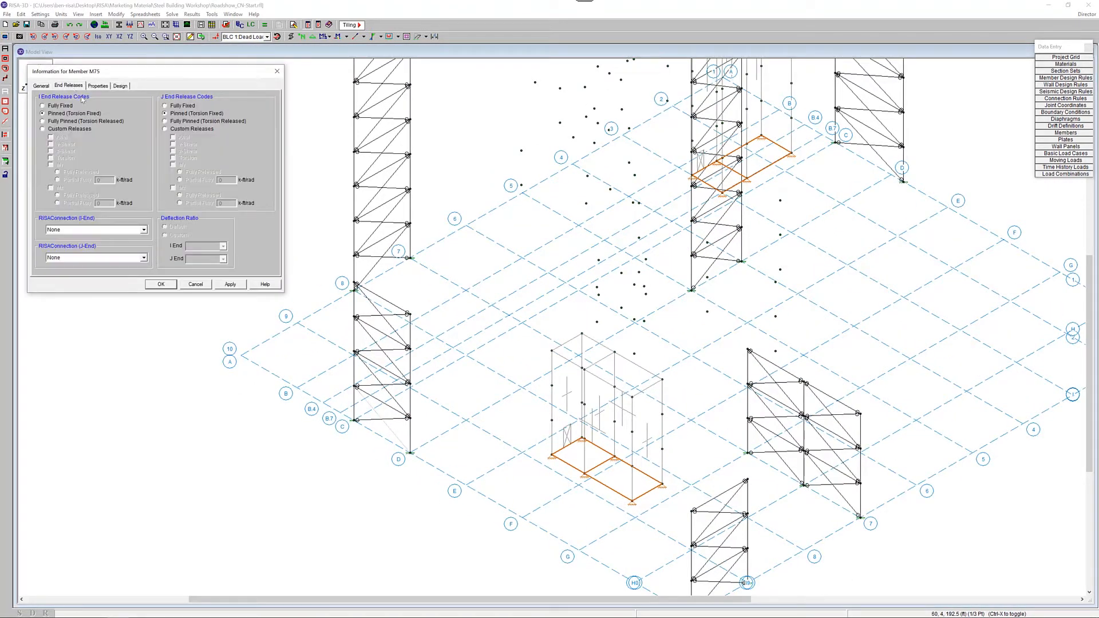
click(135, 230)
scroll(119, 284, down, 10)
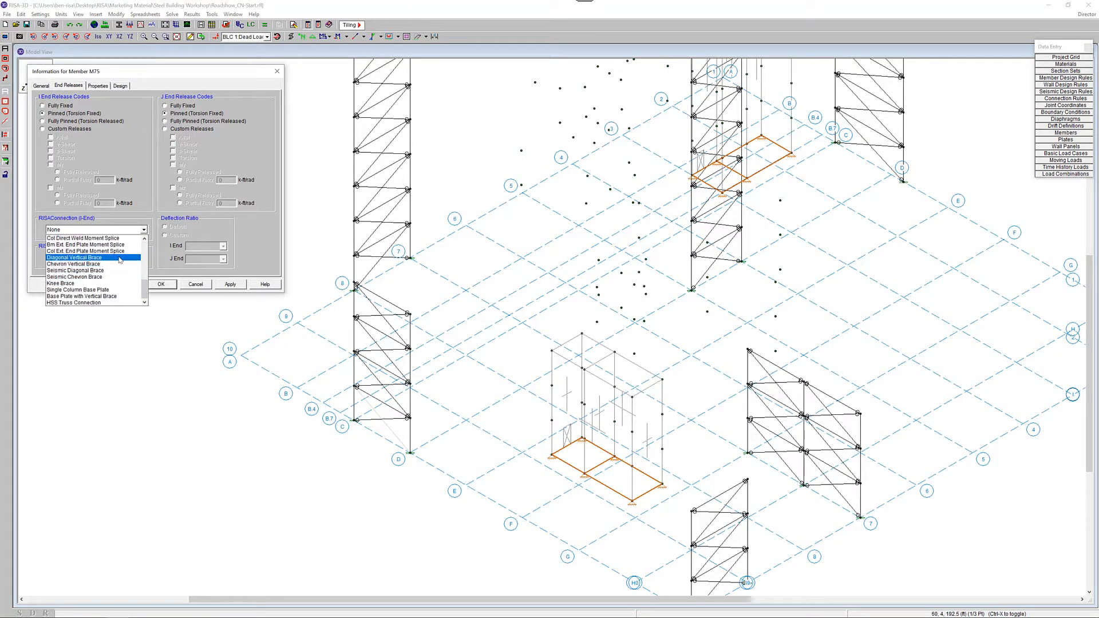
click(80, 257)
click(143, 258)
scroll(144, 332, down, 5)
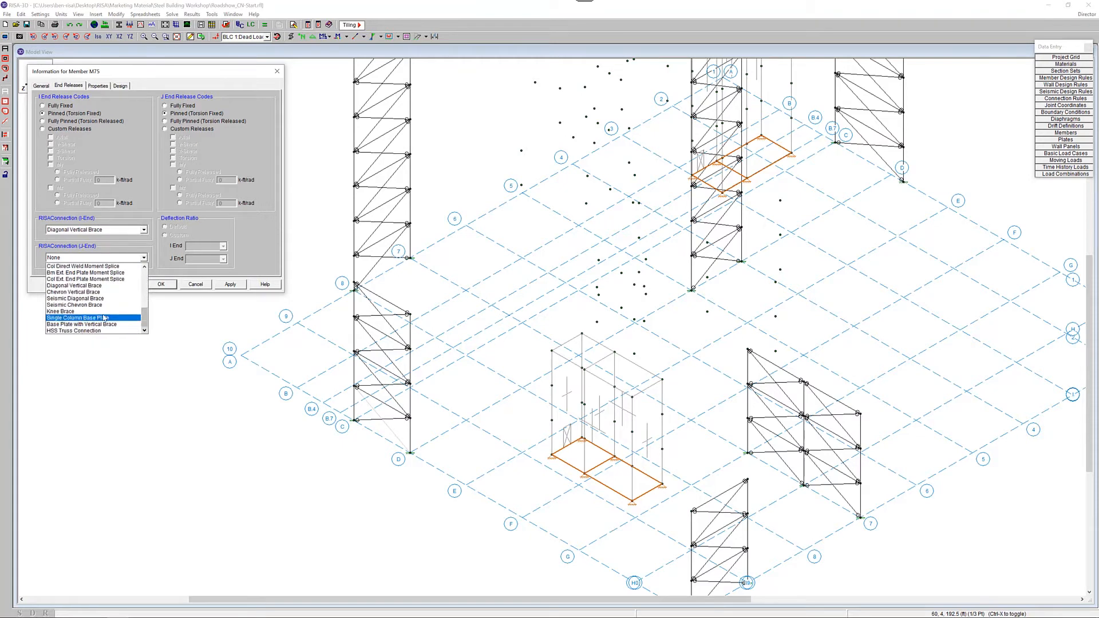
click(80, 286)
click(226, 285)
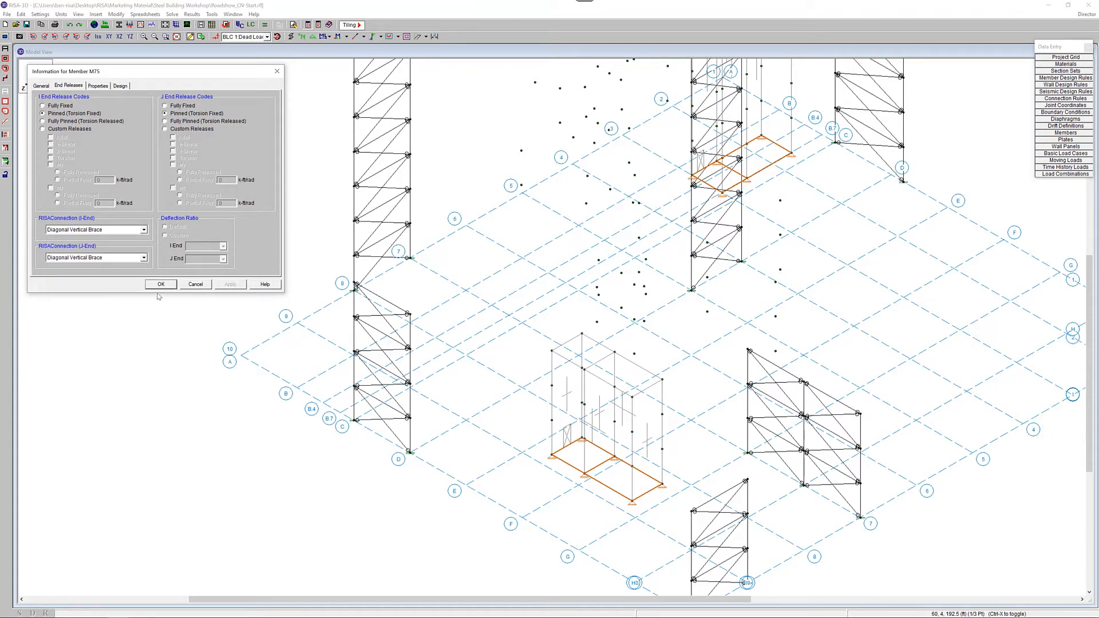
click(160, 285)
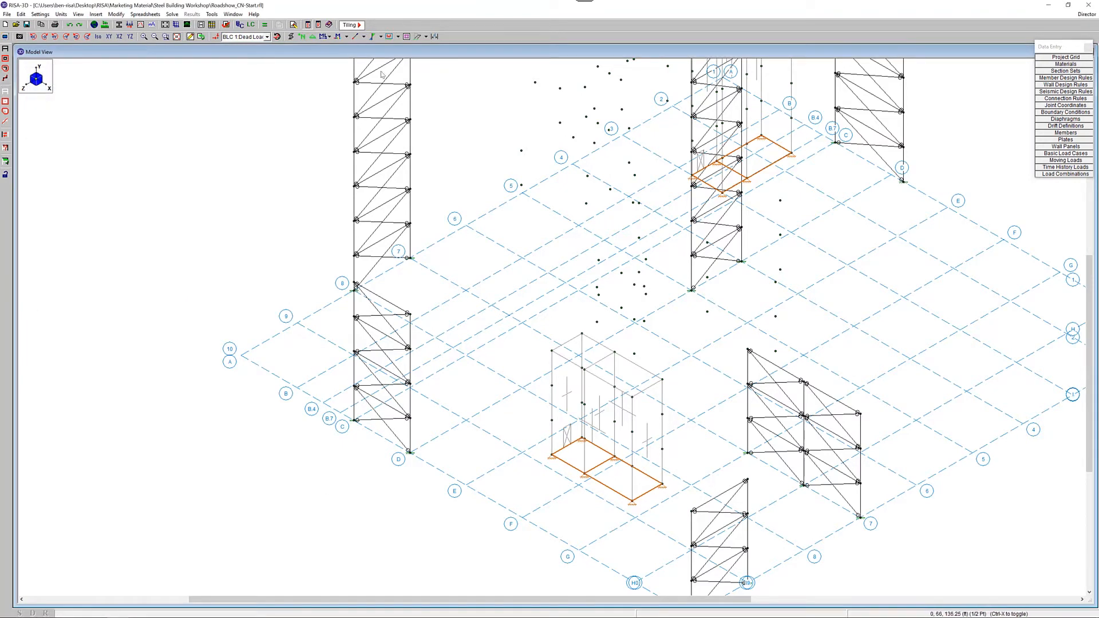
Step: Display the connection rules assigned to the members in the model view
click(364, 36)
click(371, 85)
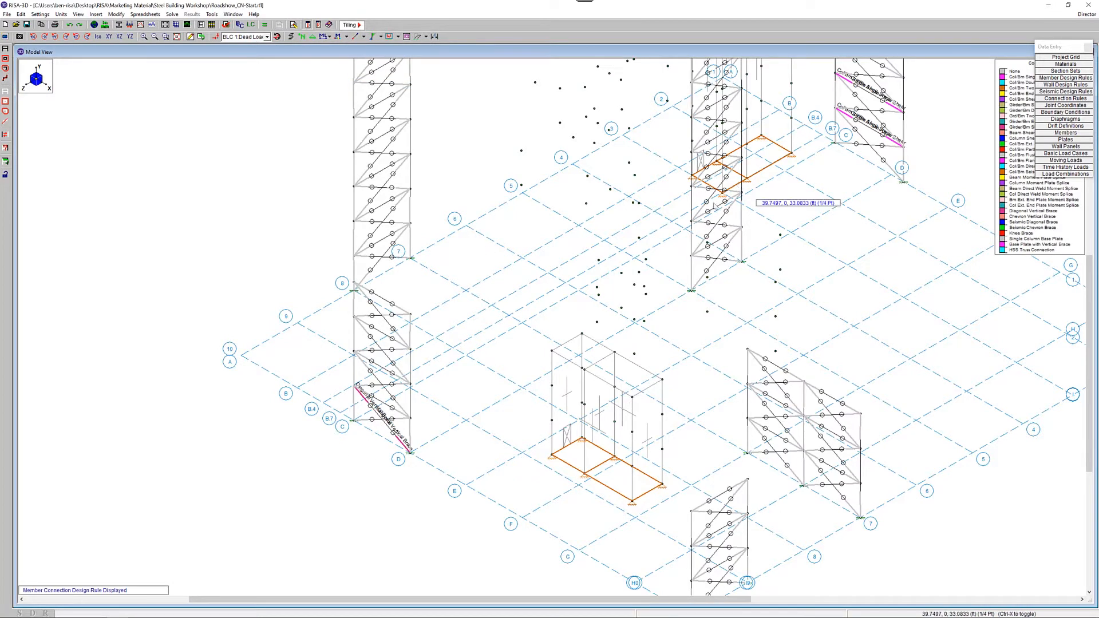
middle_drag(905, 113, 718, 252)
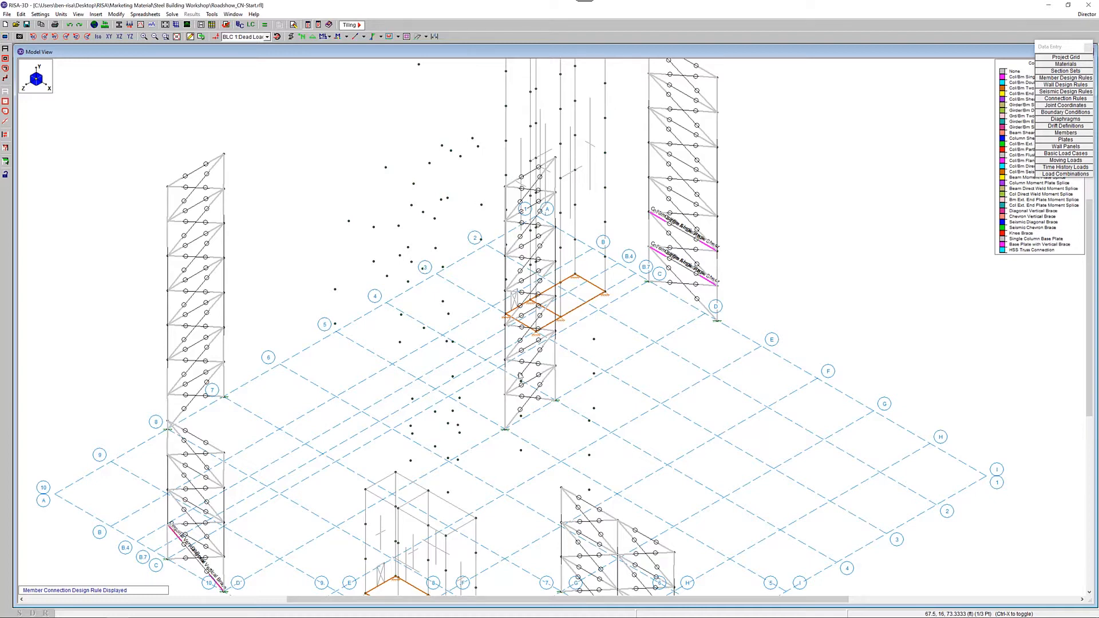
middle_drag(219, 505, 260, 446)
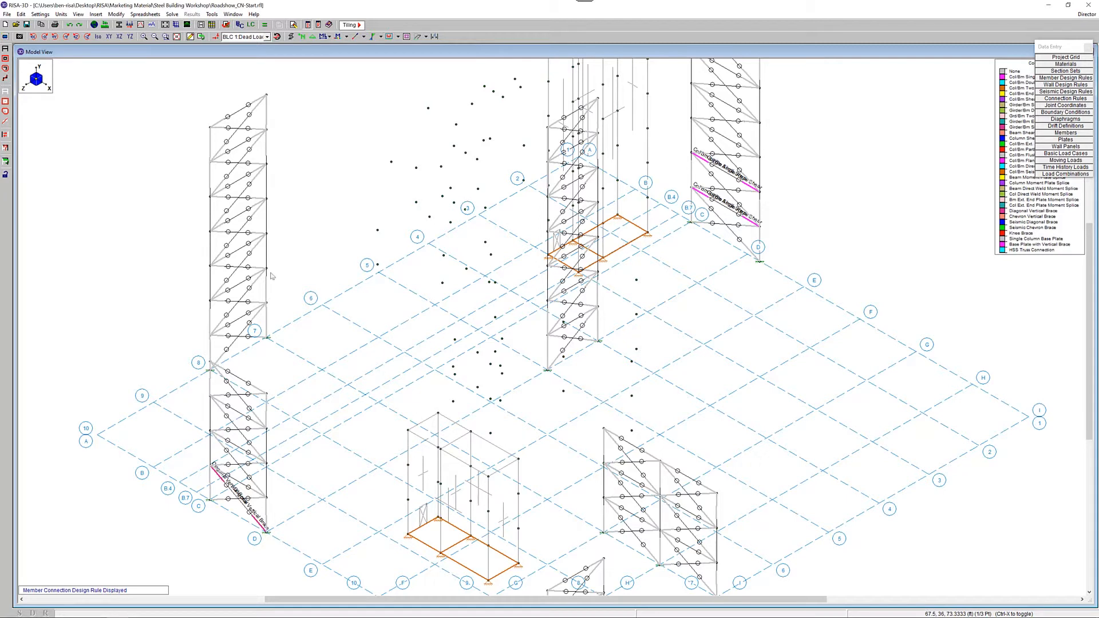
Step: Unselect the whole model, and select only the members of type VBrace and Beam by selection criteria
click(6, 97)
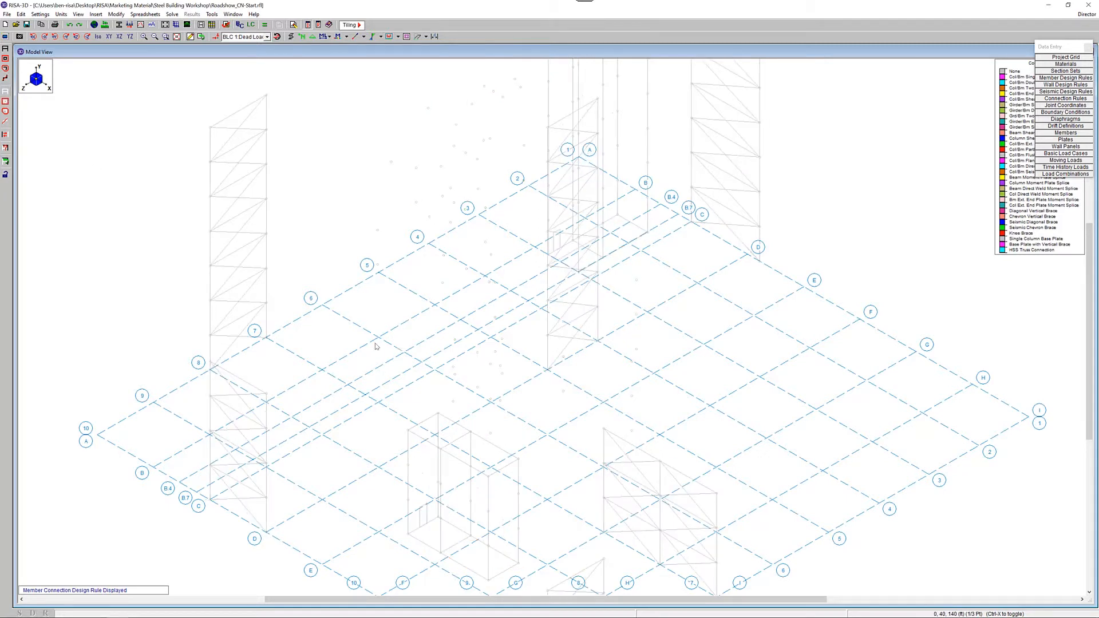
click(7, 150)
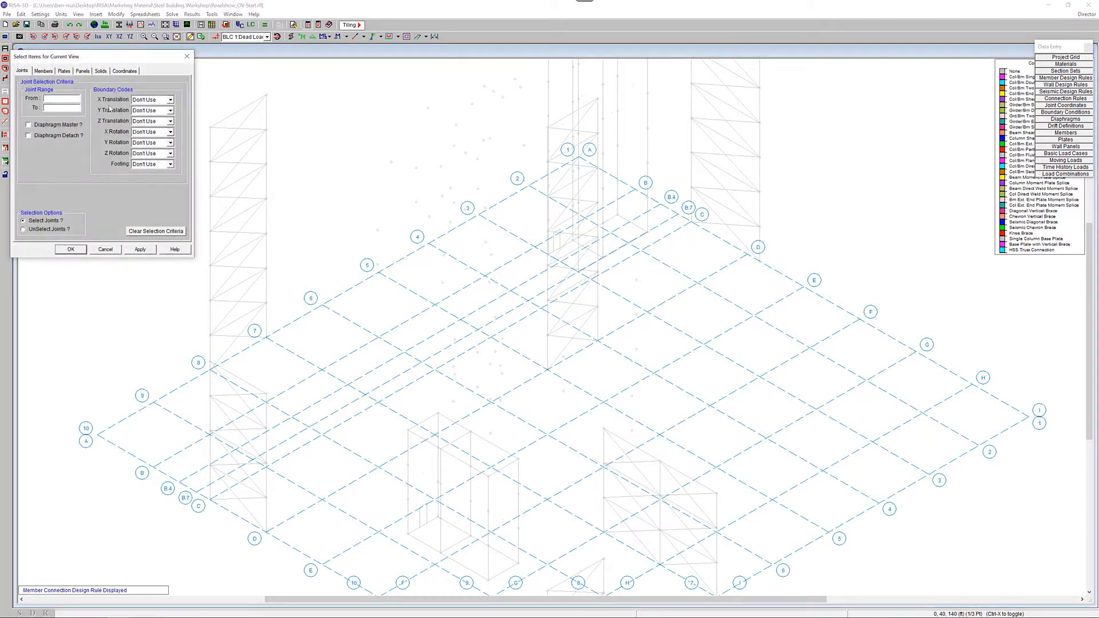
click(43, 71)
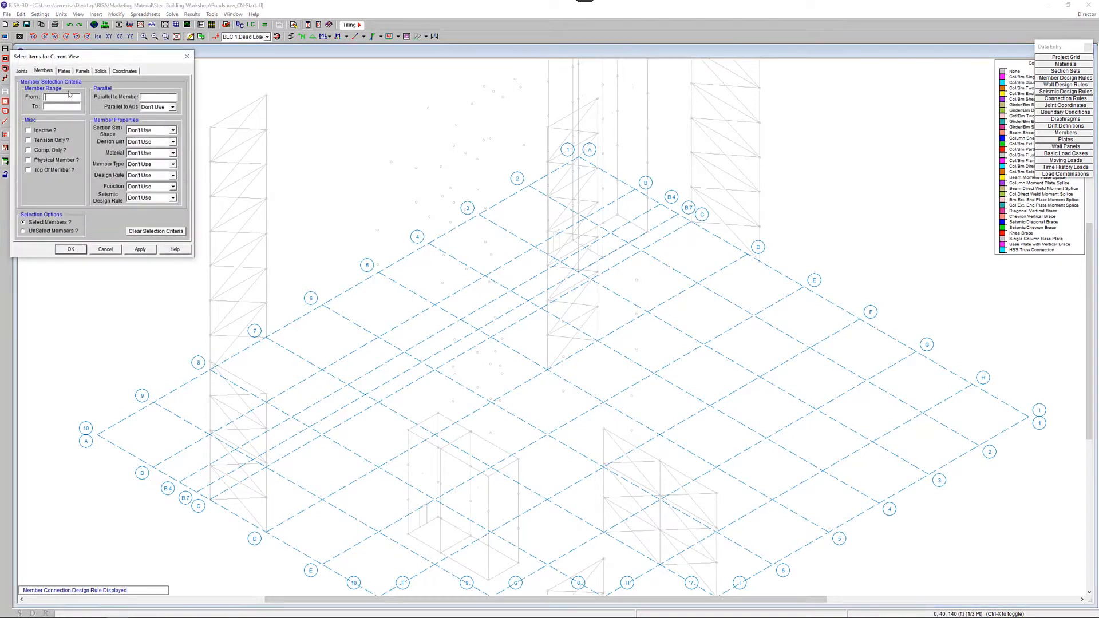
click(168, 165)
click(163, 193)
click(143, 250)
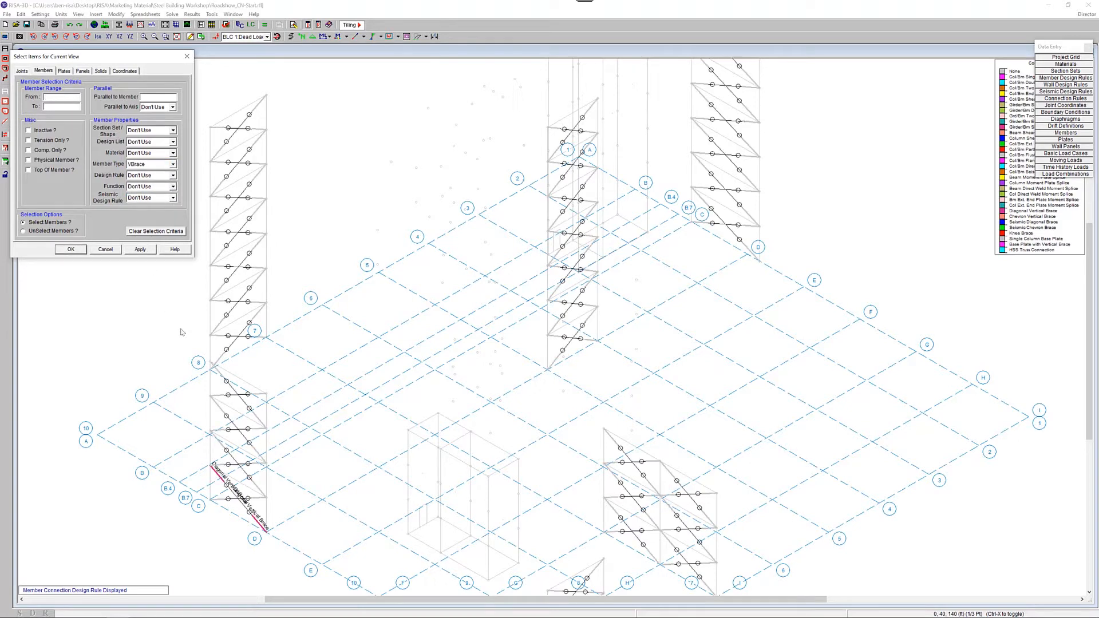
click(170, 165)
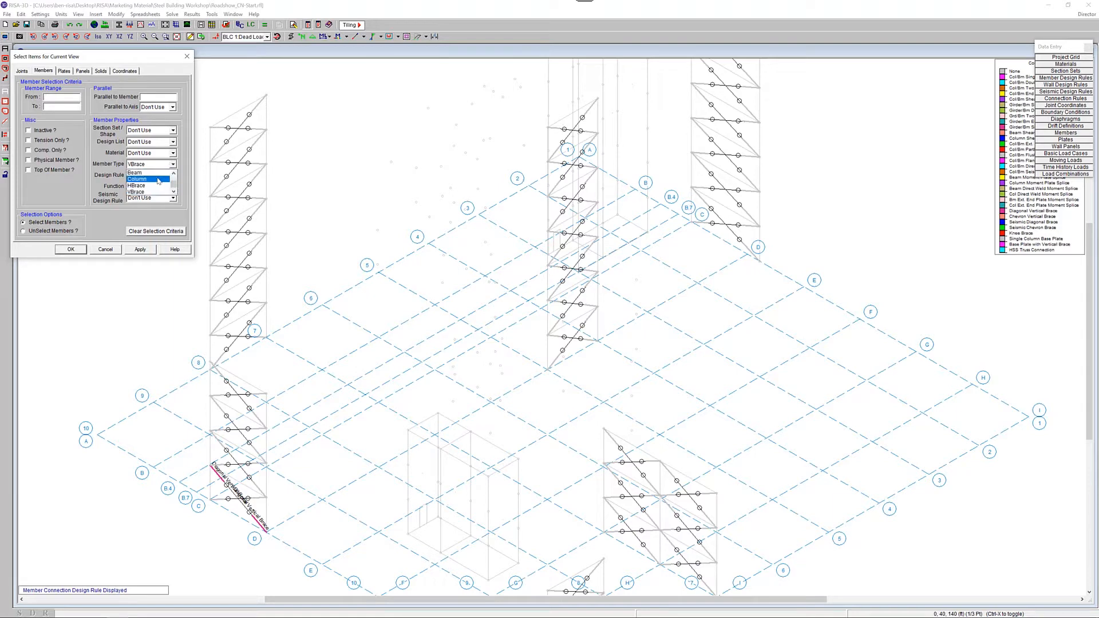
click(154, 174)
click(140, 250)
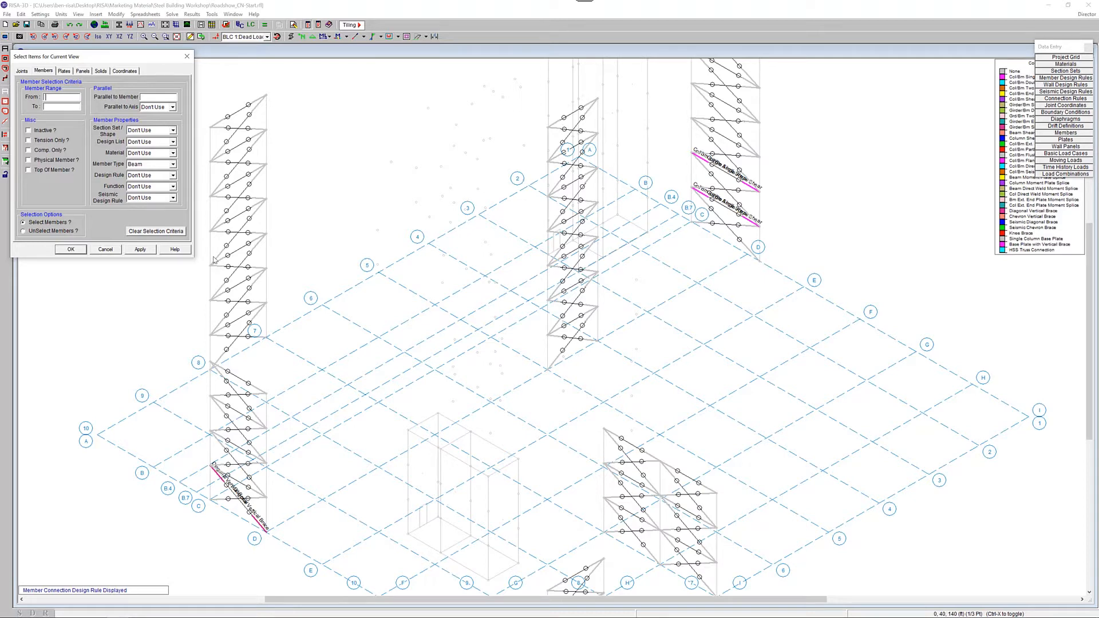
click(74, 251)
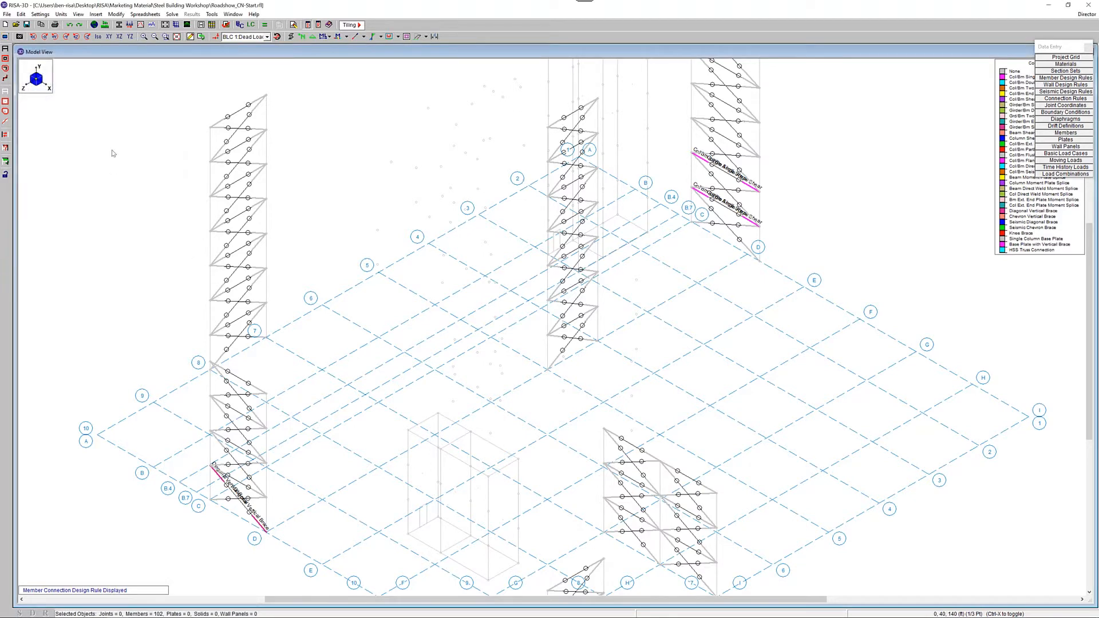
Step: In the property modification for the selected members, enable both RISAConnection ends and set the start connection to Diagonal Vertical Brace
click(190, 37)
click(21, 62)
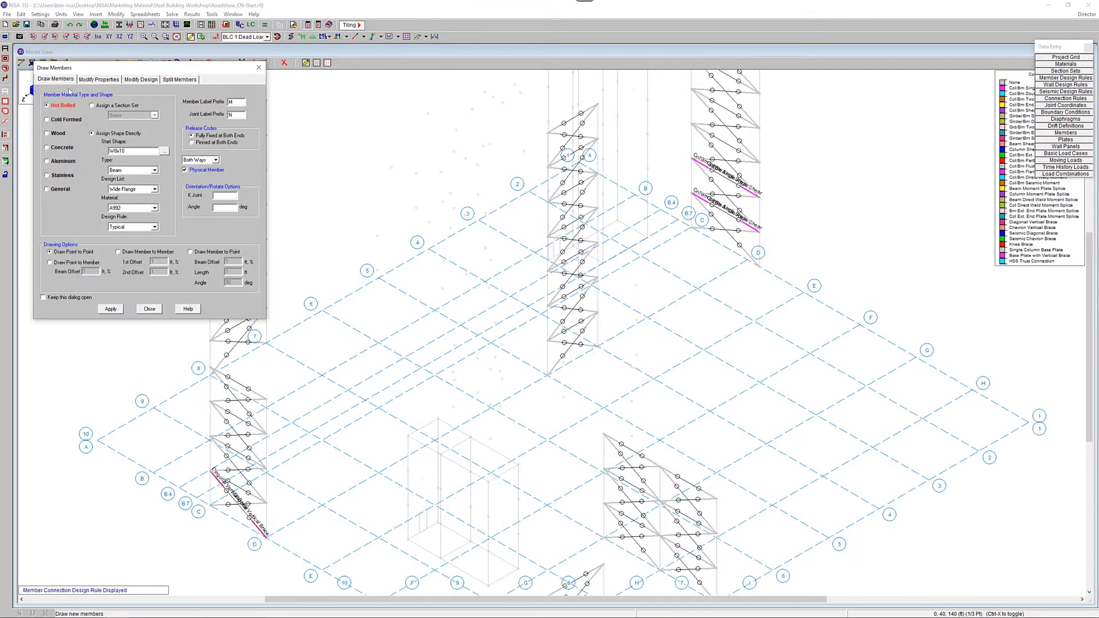
click(90, 81)
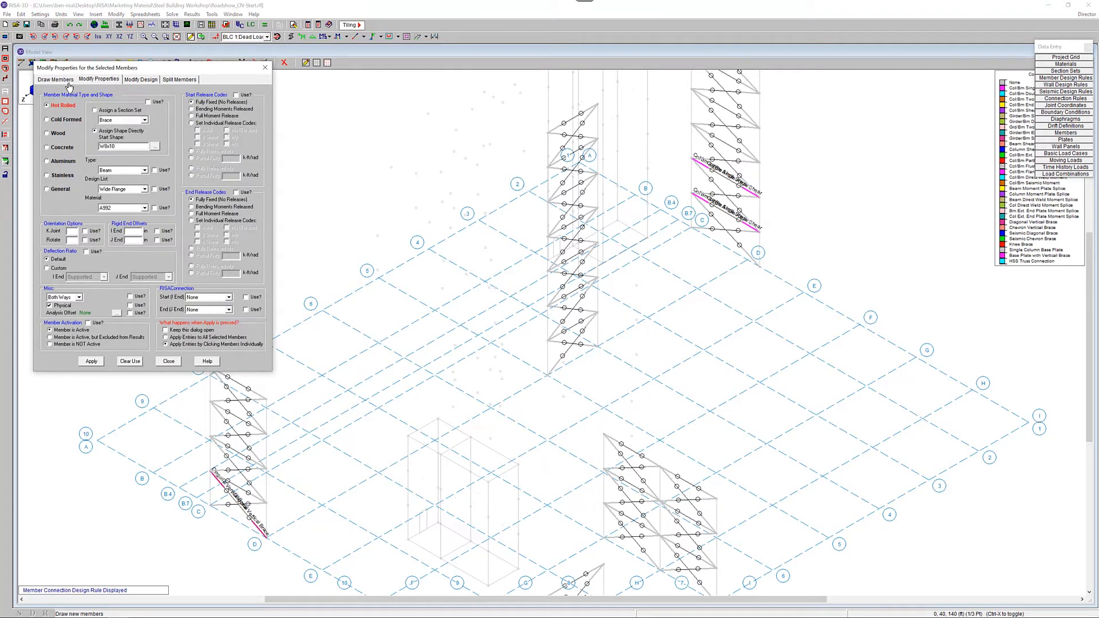
click(246, 309)
click(245, 297)
click(229, 297)
scroll(213, 366, down, 5)
scroll(213, 370, down, 1)
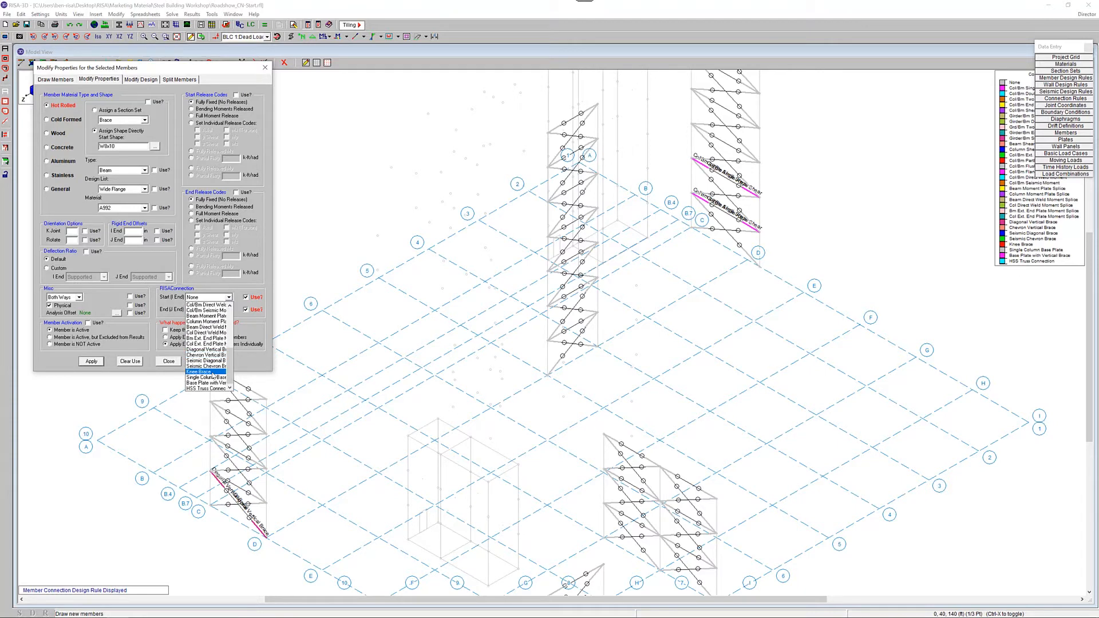
click(206, 349)
Step: Set the end connection to Diagonal Vertical Brace and apply the entries to all selected members
click(228, 309)
scroll(207, 358, down, 5)
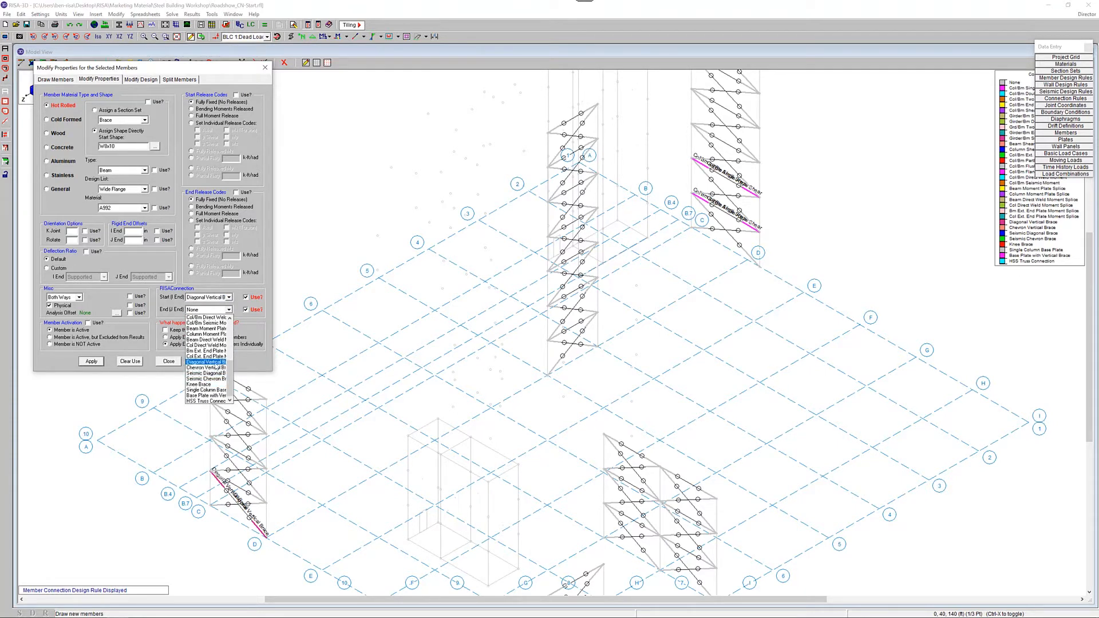
click(206, 363)
click(166, 337)
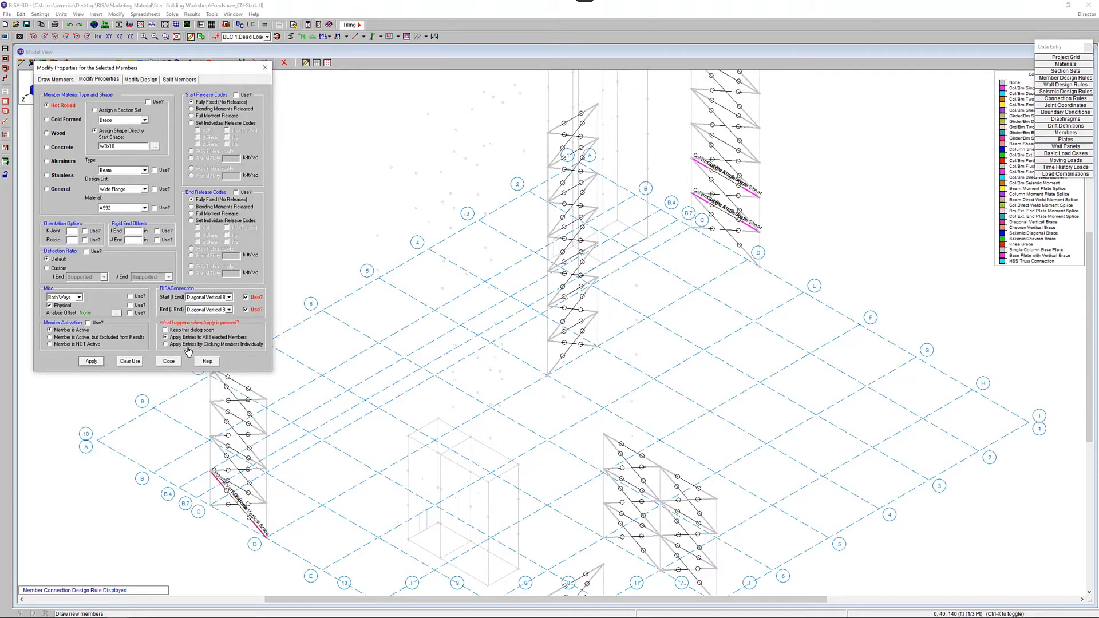
click(90, 363)
Step: Set both RISAConnection ends of the topmost beam in the braced frame on grid 1 between C and D to Seismic Diagonal Brace
scroll(371, 255, down, 3)
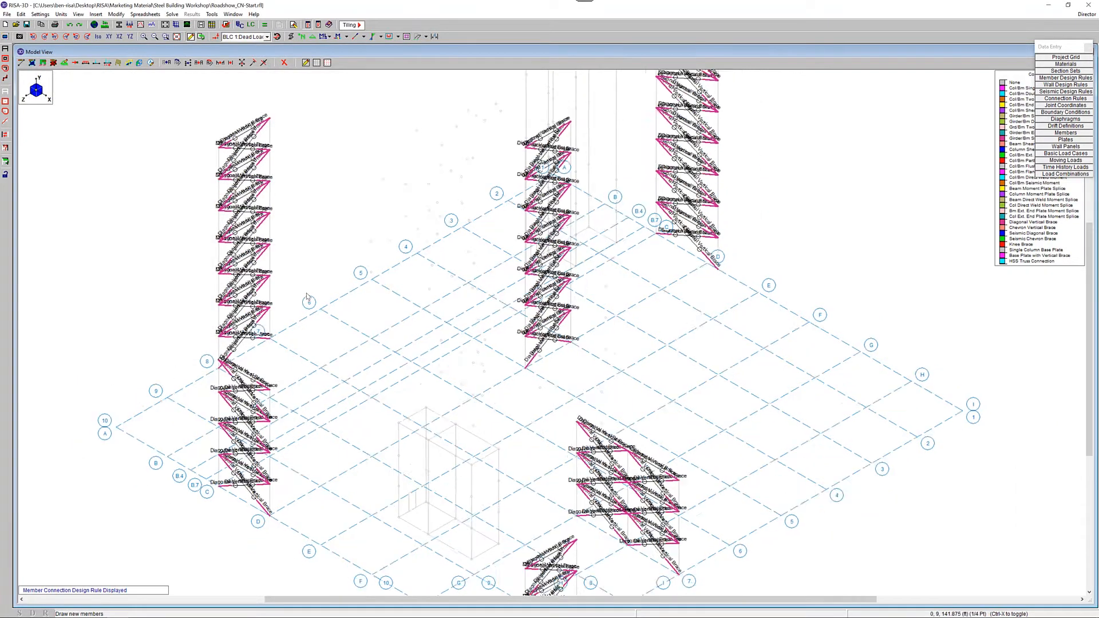
middle_drag(371, 255, 347, 376)
scroll(630, 198, up, 5)
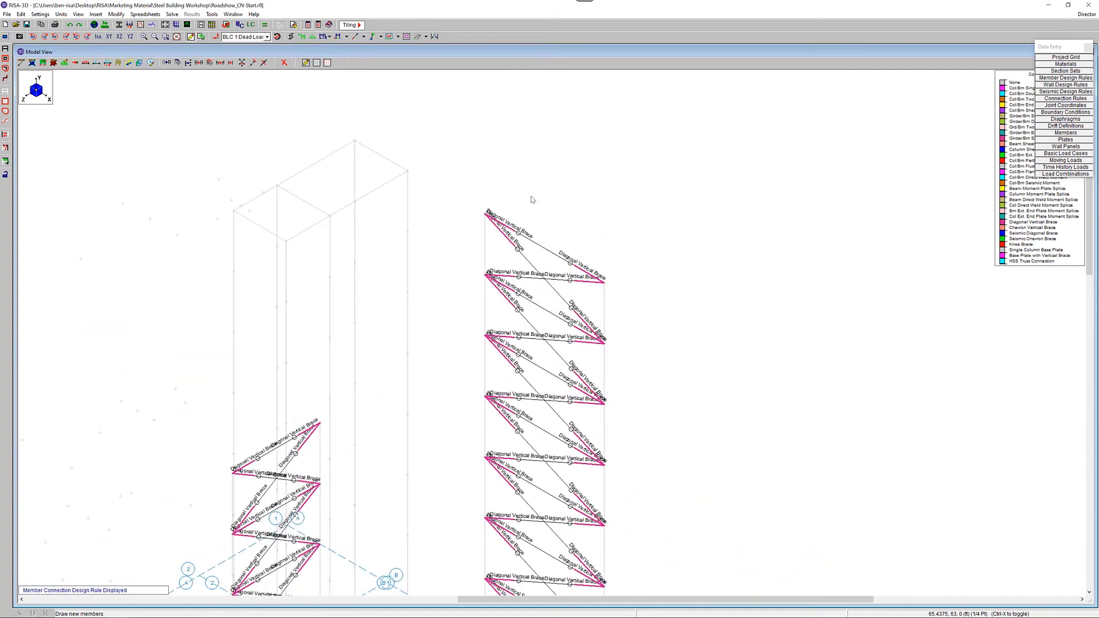
double_click(540, 249)
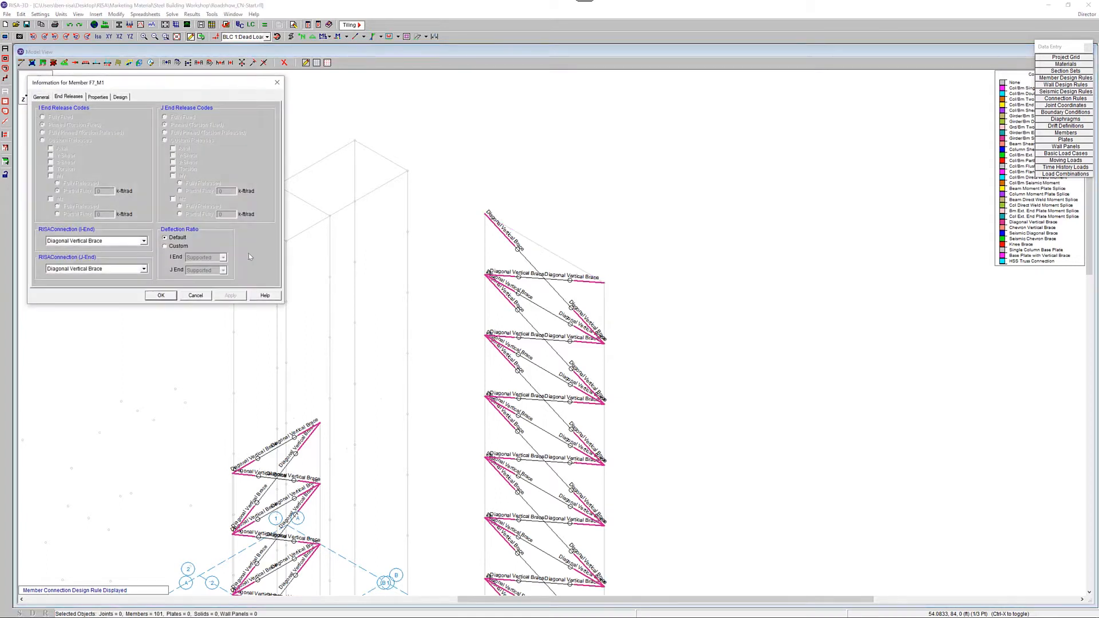
click(127, 241)
click(124, 281)
click(115, 268)
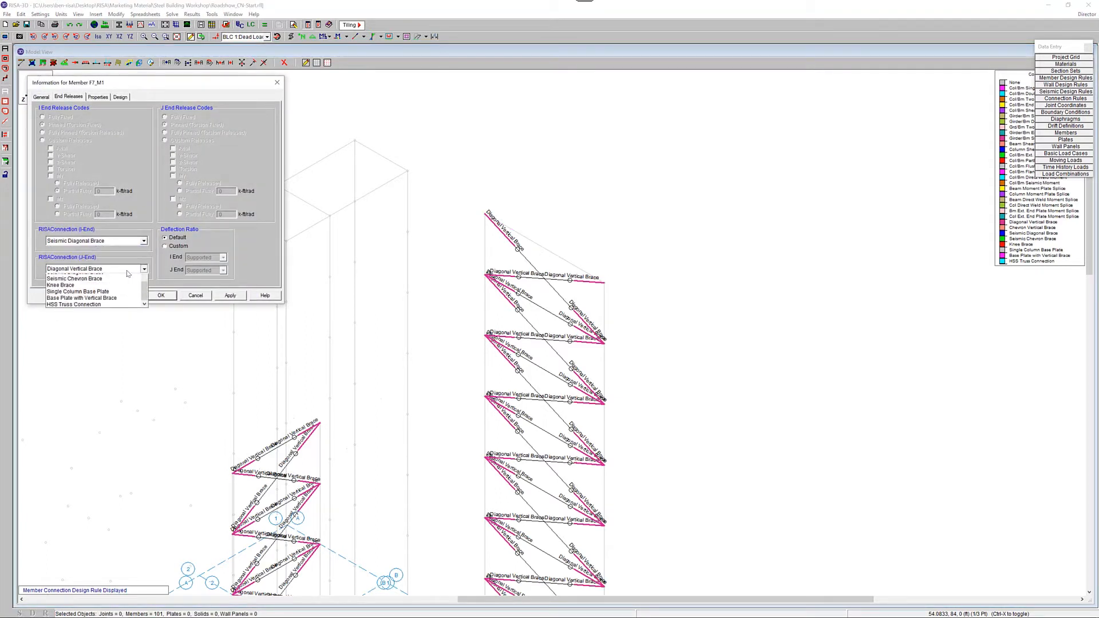
click(117, 310)
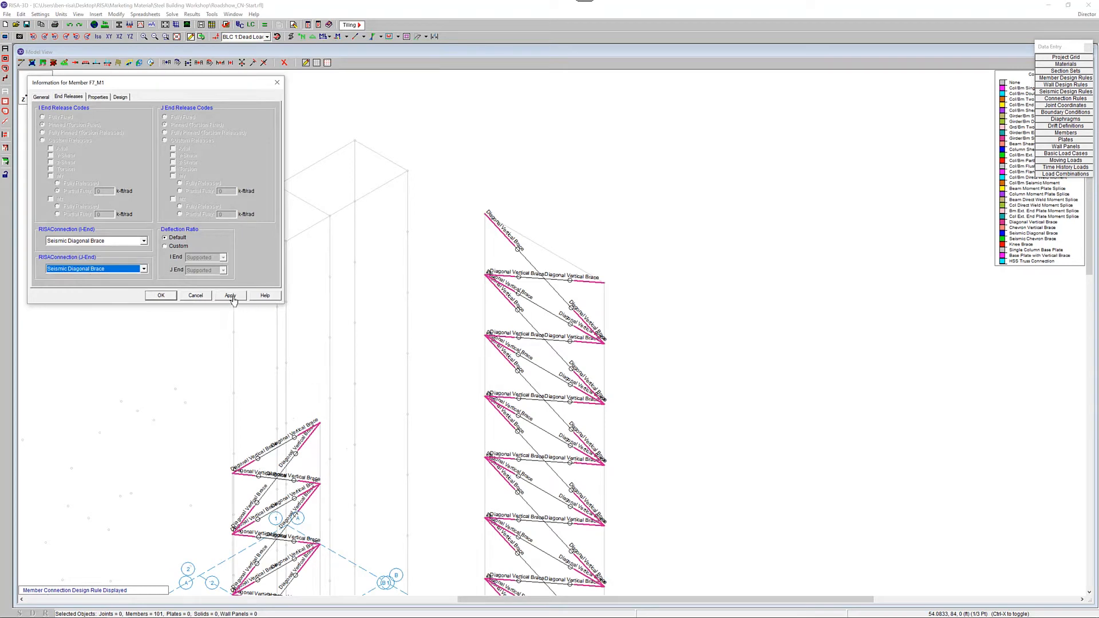
click(230, 295)
click(162, 295)
Step: Set the J-end connection of both crossing top-story braces in the grid 1 frame to Seismic Diagonal Brace
double_click(530, 266)
click(117, 269)
click(117, 310)
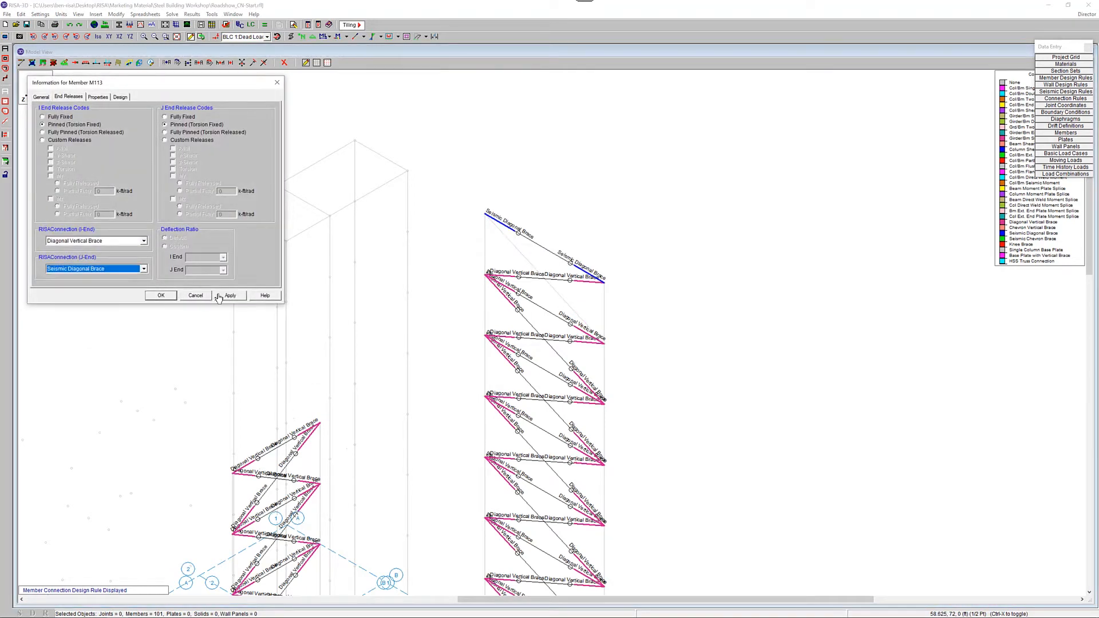
click(161, 295)
double_click(561, 284)
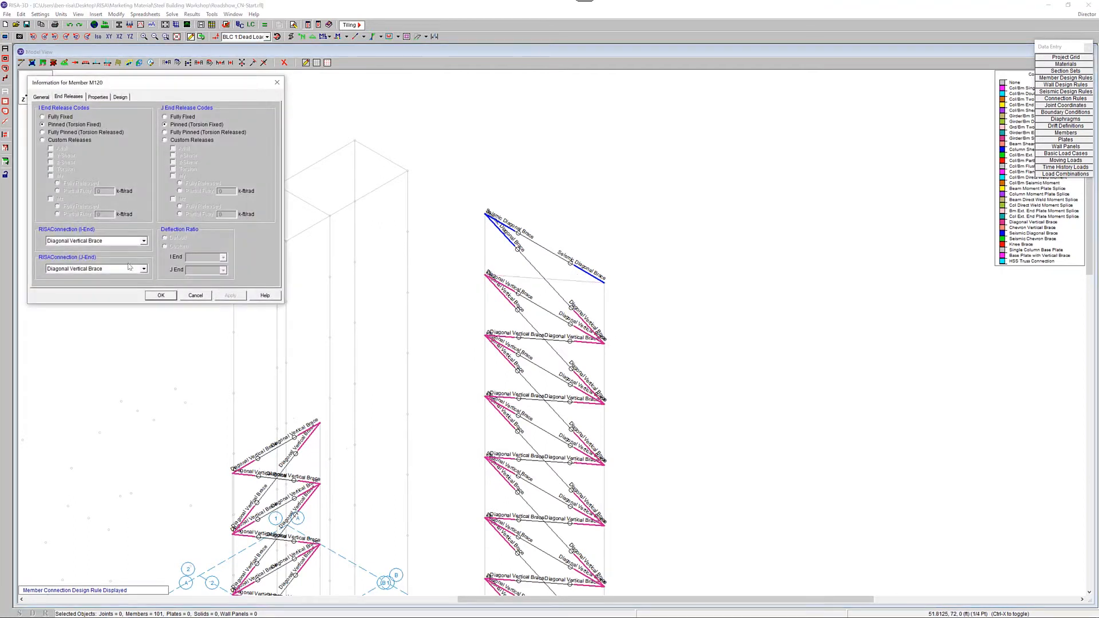
click(143, 269)
click(116, 310)
click(230, 296)
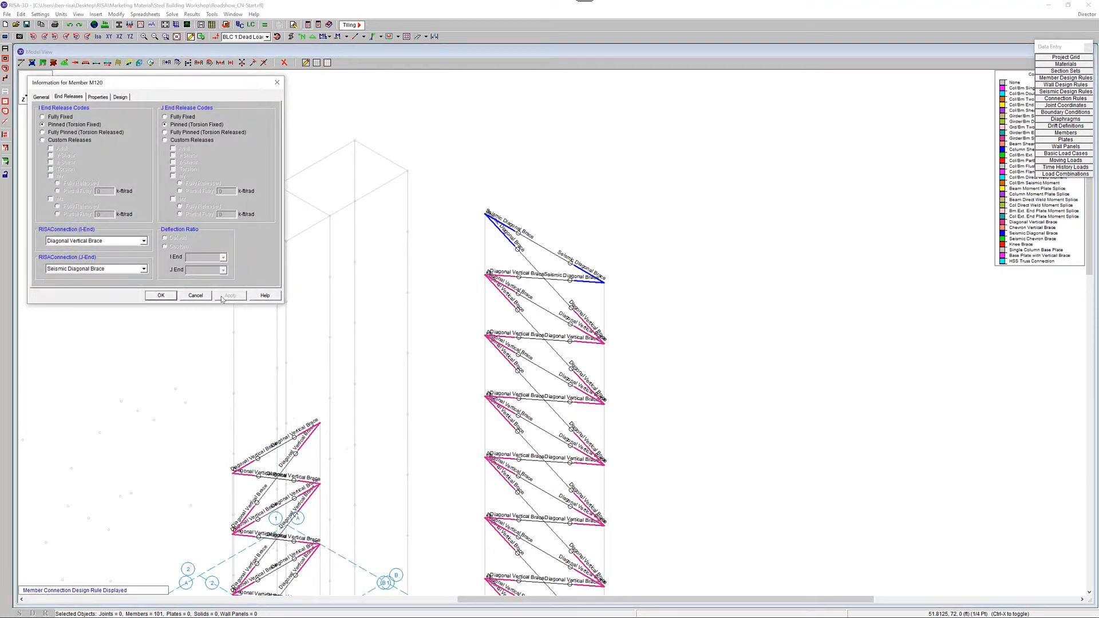
click(160, 296)
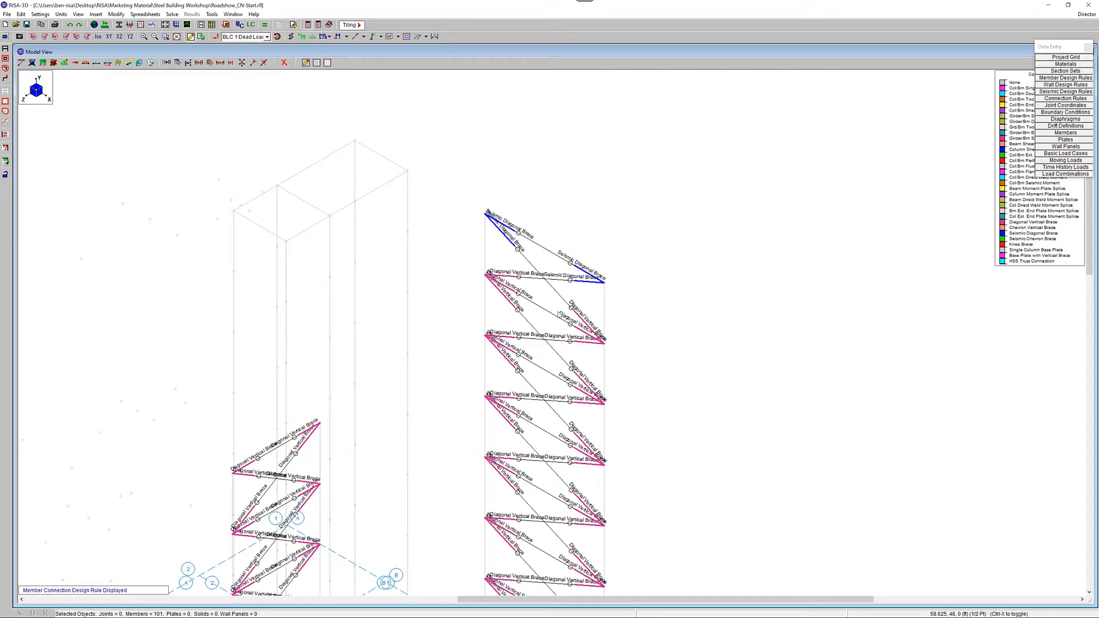
Step: Unselect the whole model, switch to the XY elevation view, and box-select the members at the base level
middle_click(553, 290)
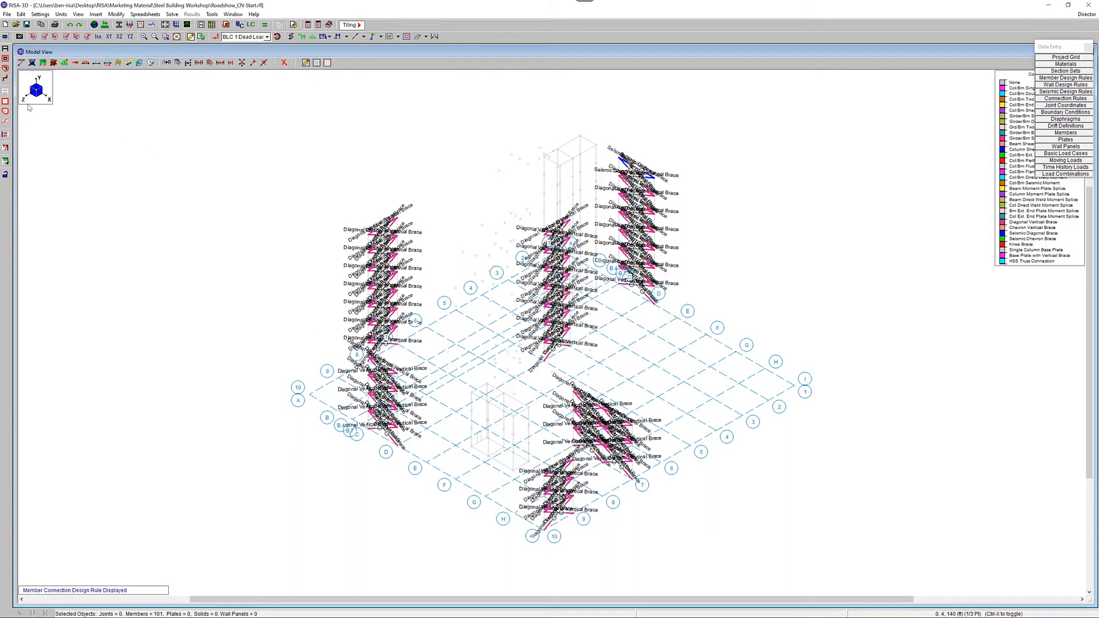
click(6, 94)
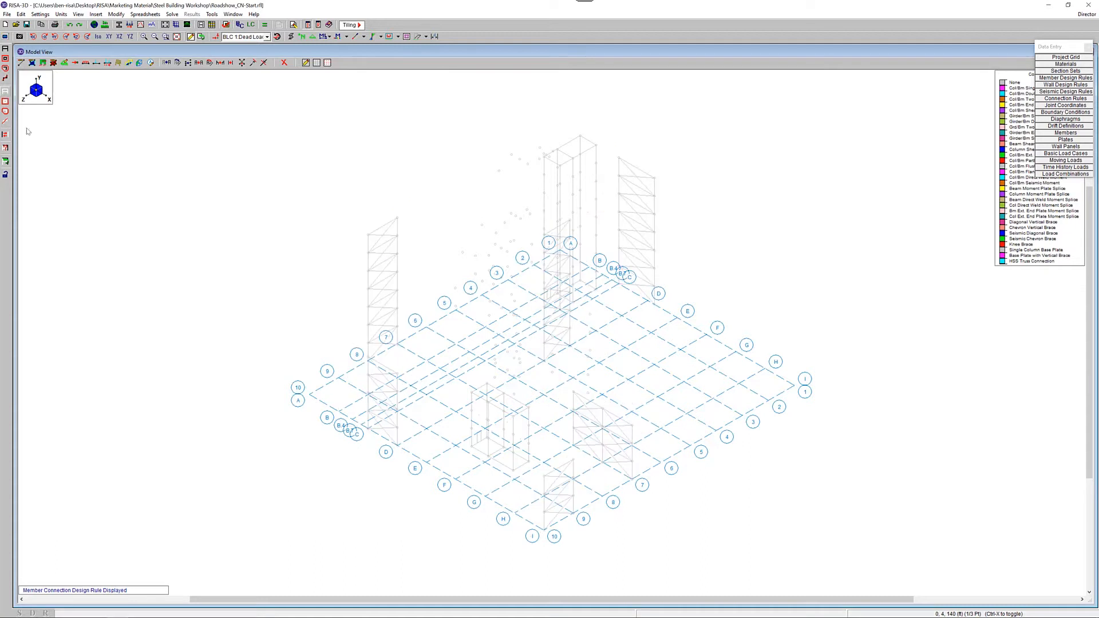
click(108, 36)
click(6, 78)
drag(766, 414, 326, 415)
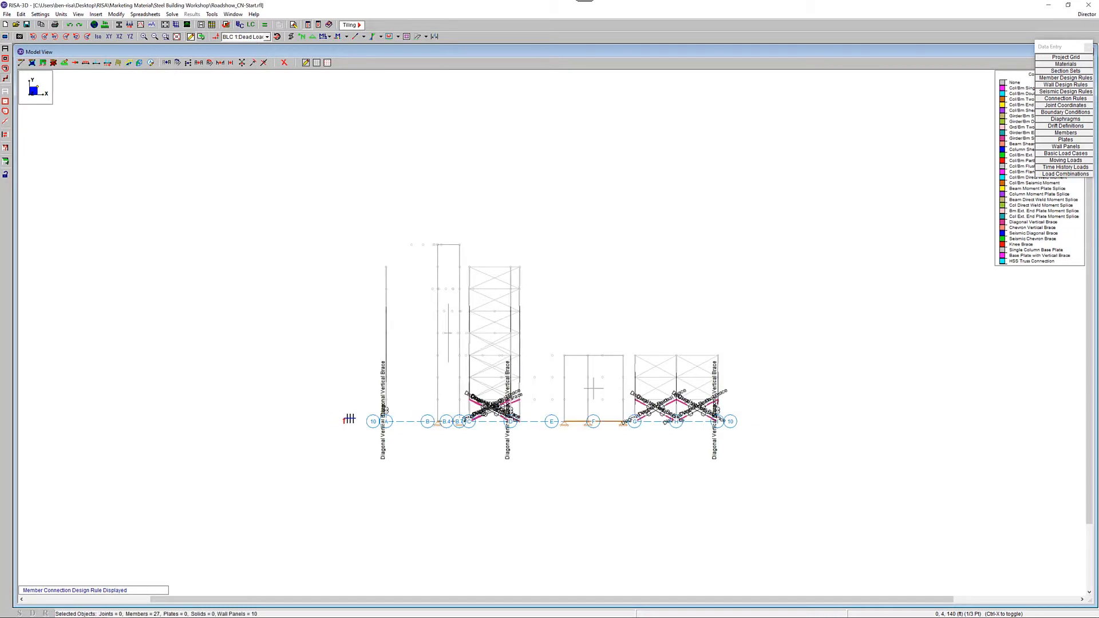
Step: Set only the start-end RISAConnection of the selected base-level members to Base Plate with Vertical Brace and apply it to all selected members
click(98, 36)
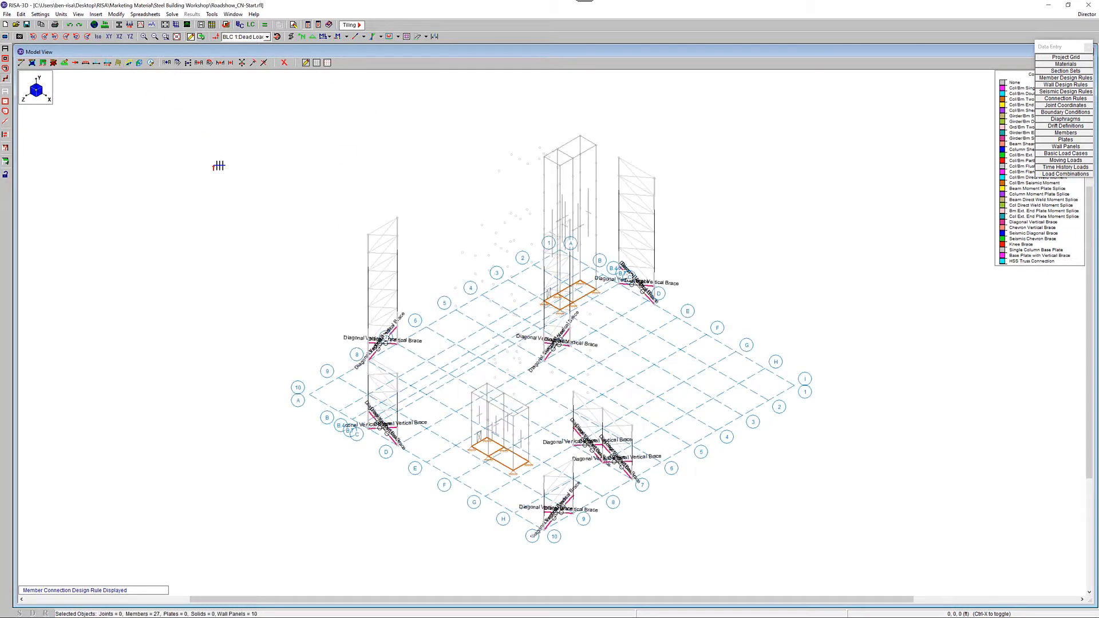
click(22, 63)
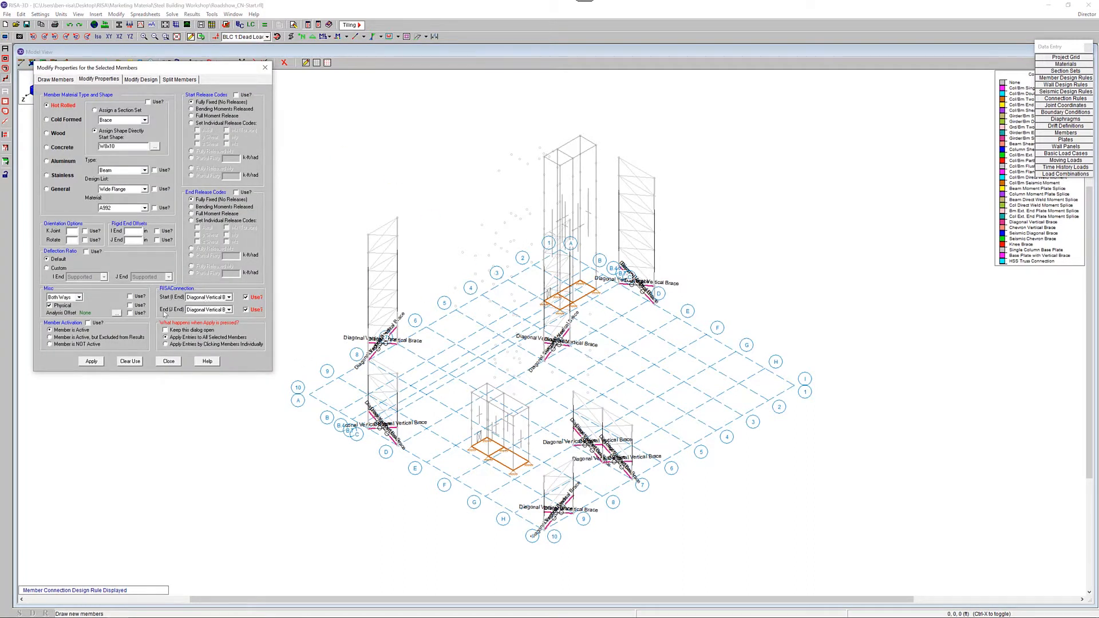
click(247, 309)
click(211, 297)
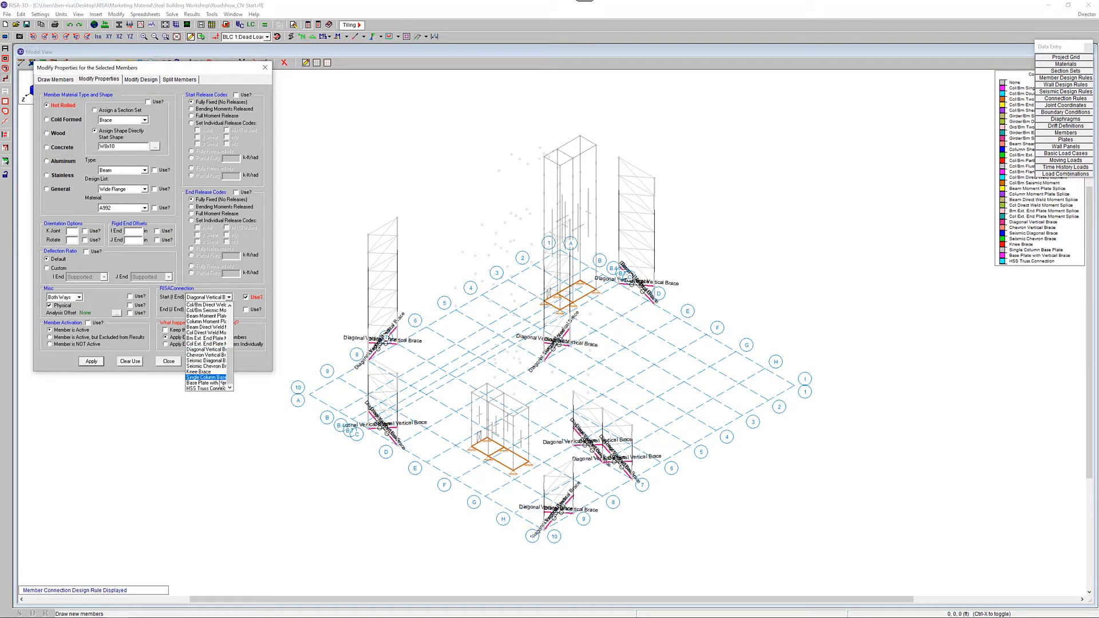
click(221, 383)
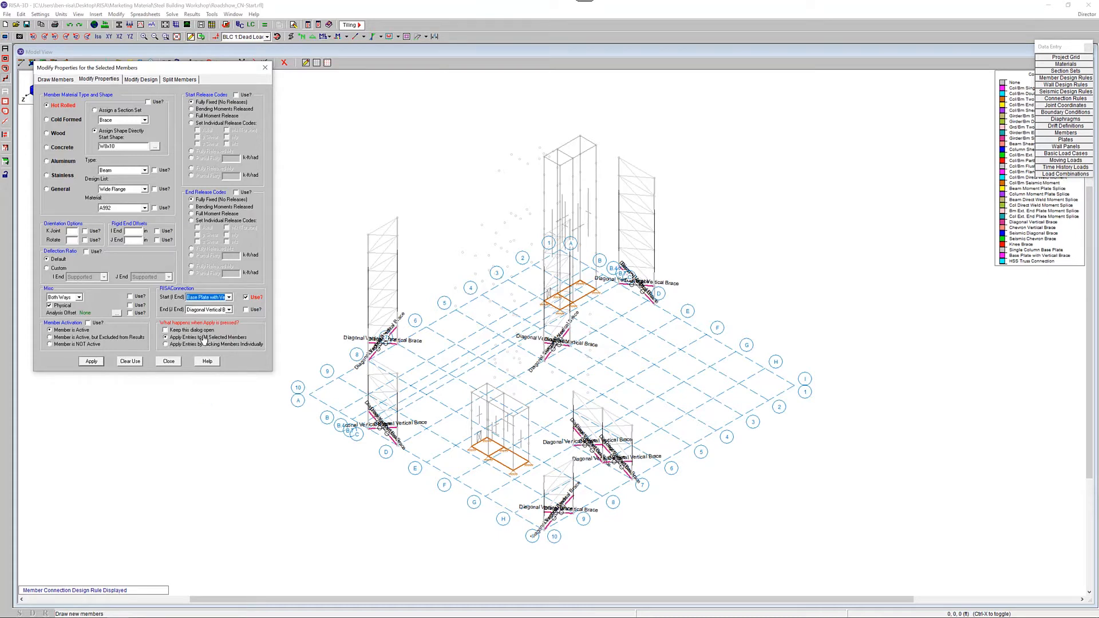
click(91, 362)
Step: Reselect the whole model and inspect the connection labels at the base of the braced frames
scroll(377, 369, up, 3)
scroll(354, 356, up, 2)
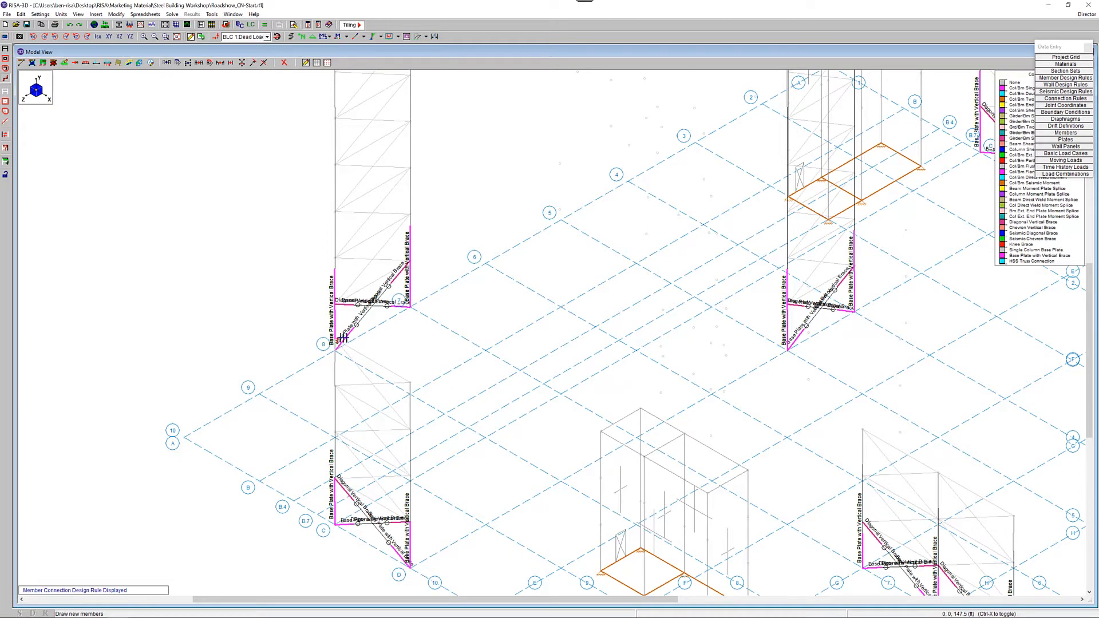
click(5, 50)
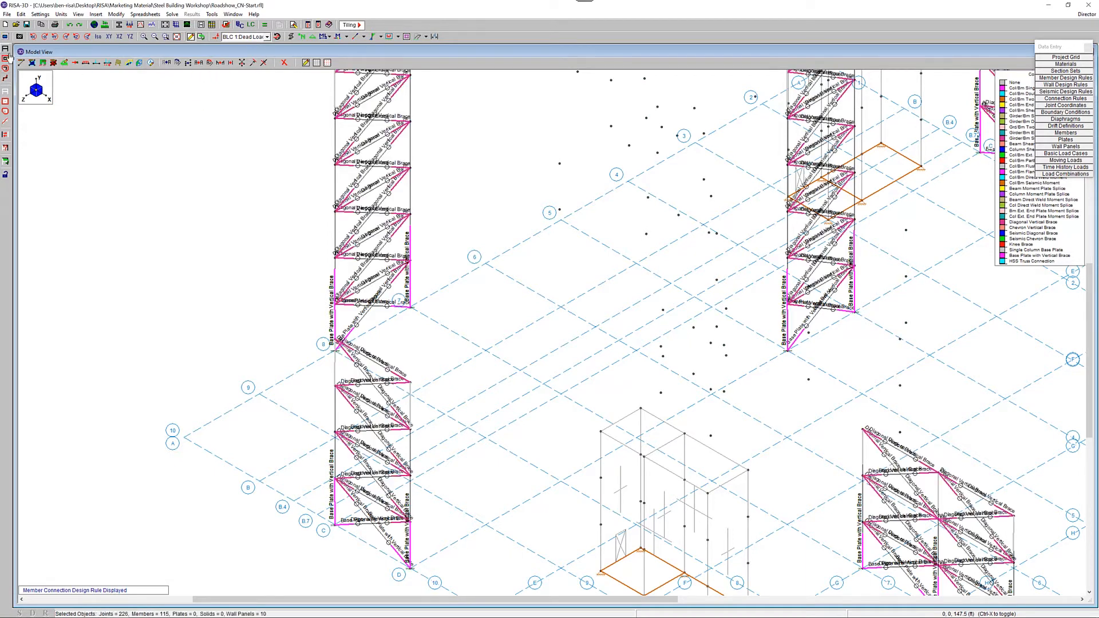
scroll(348, 309, up, 2)
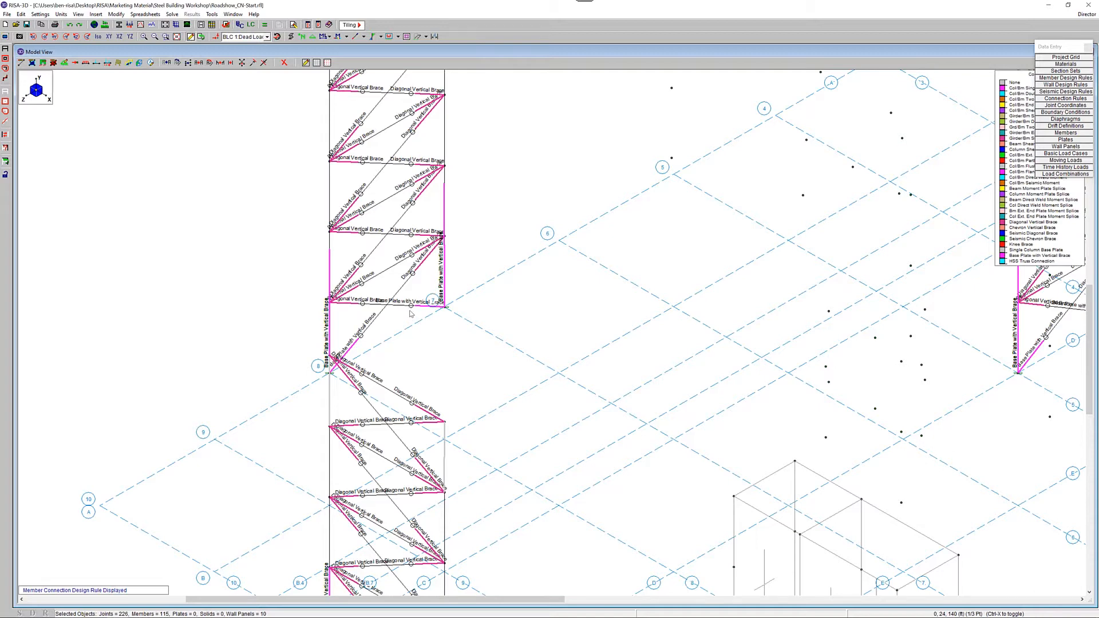
key(Home)
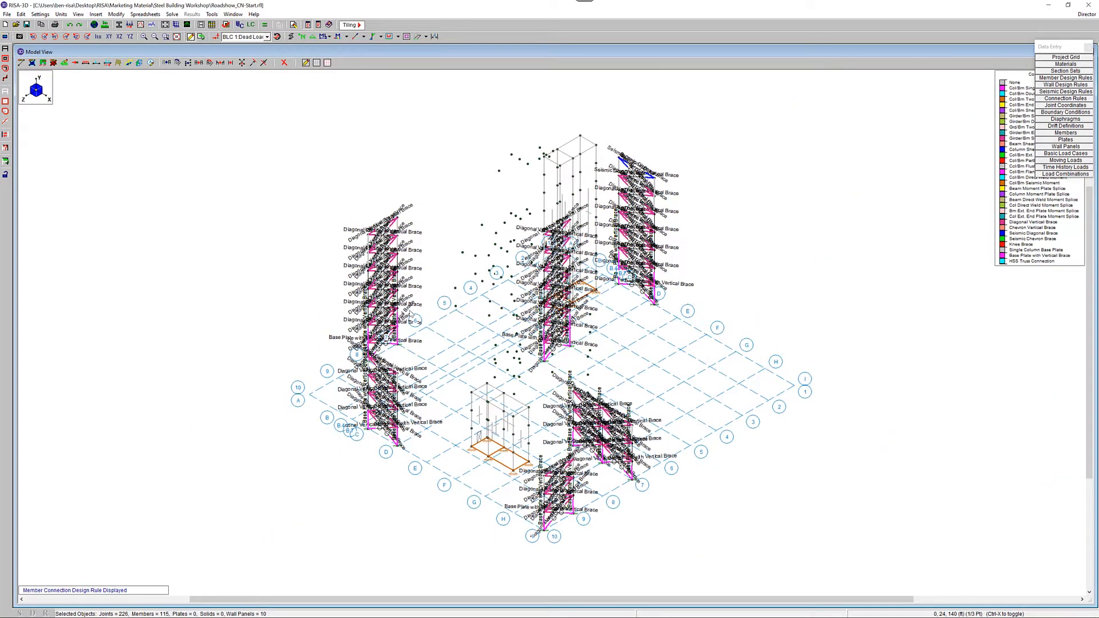
Step: Open the load combinations and review which ones are flagged for connection design
click(251, 25)
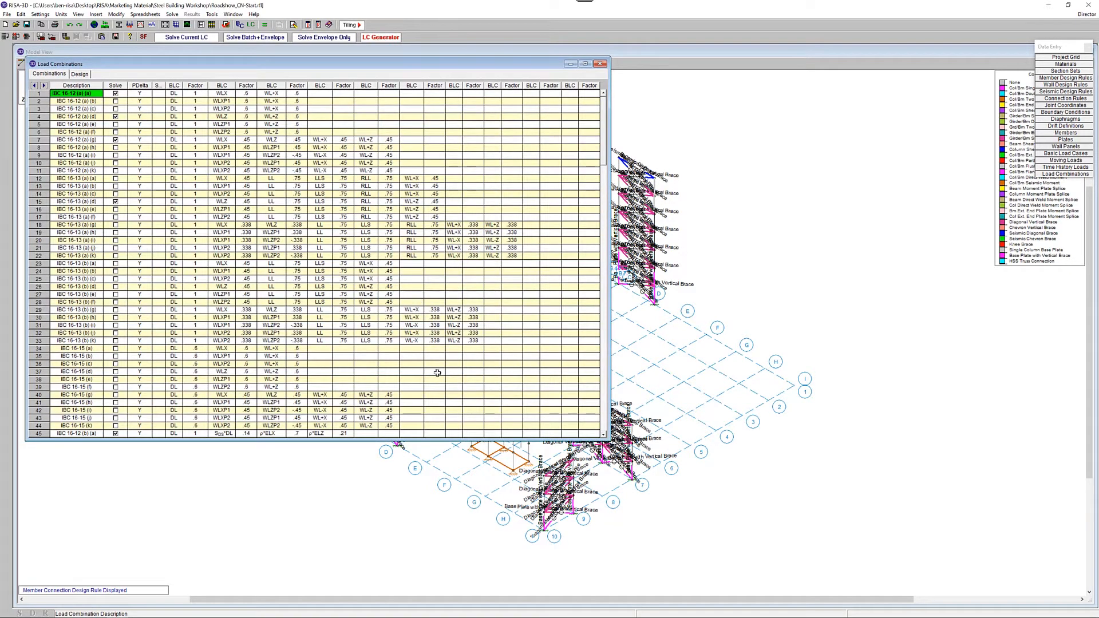
drag(345, 65, 399, 137)
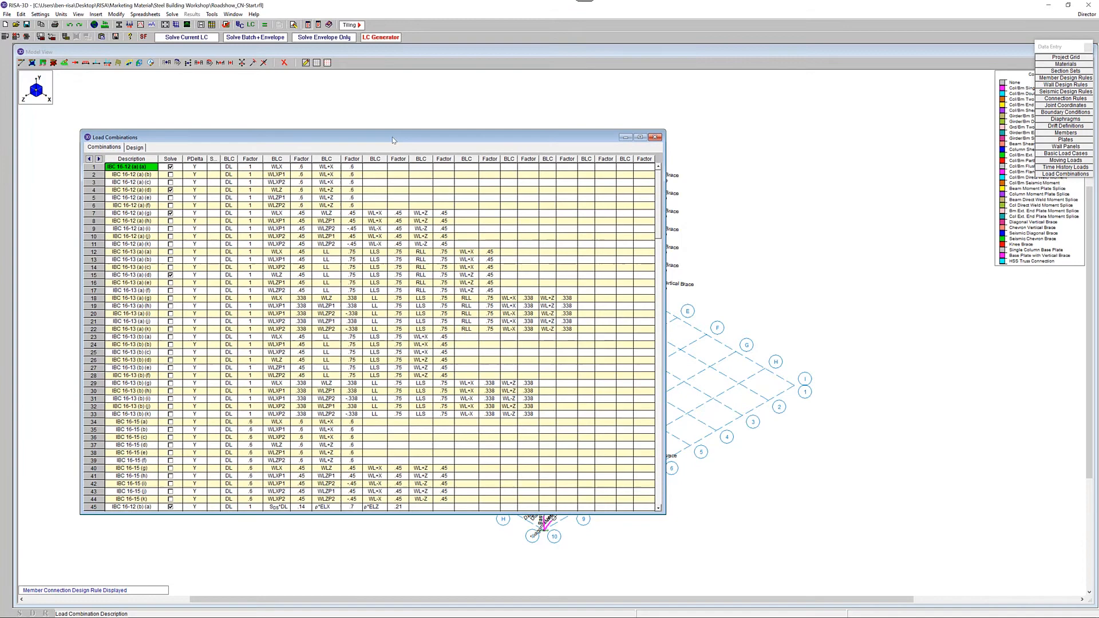
click(135, 148)
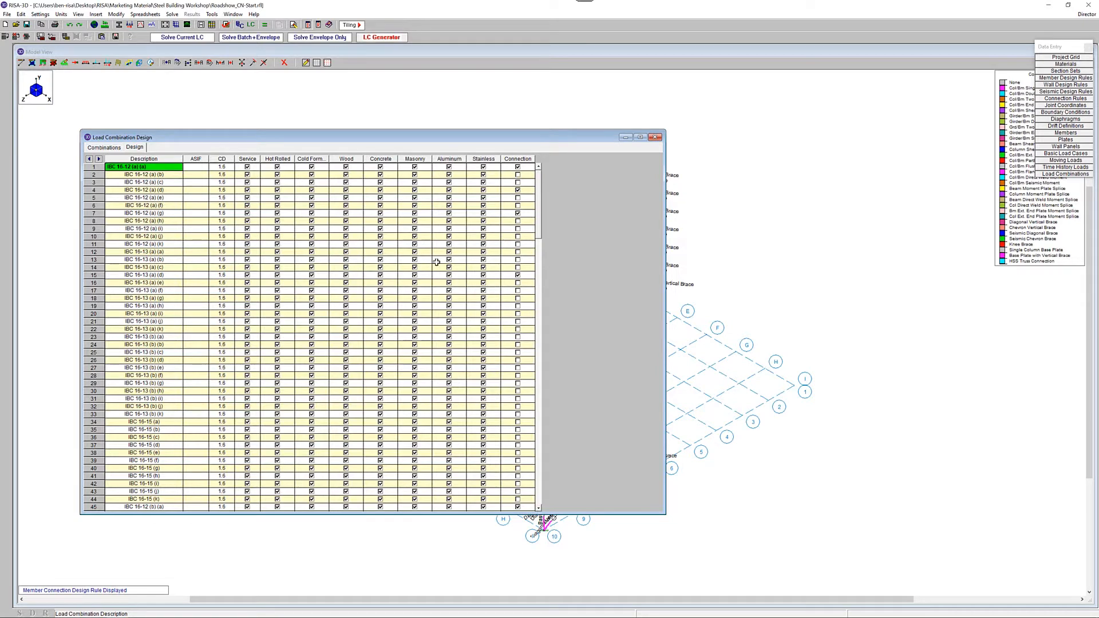
Step: Solve the model with Batch + Envelope, close the open spreadsheets, and send the model to RISAConnection
click(257, 37)
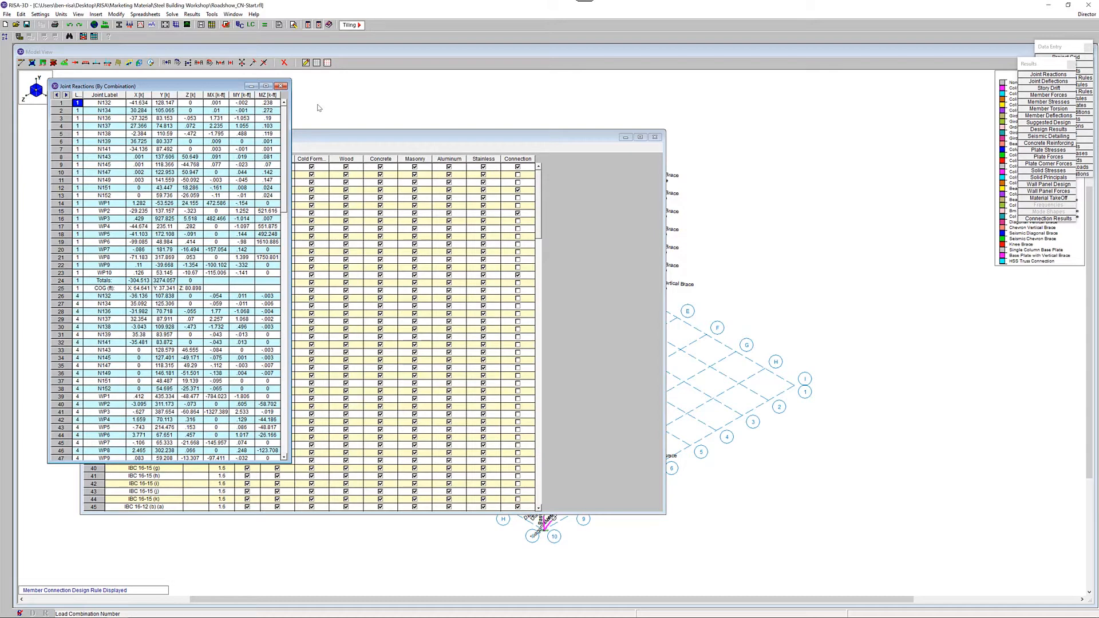
click(280, 86)
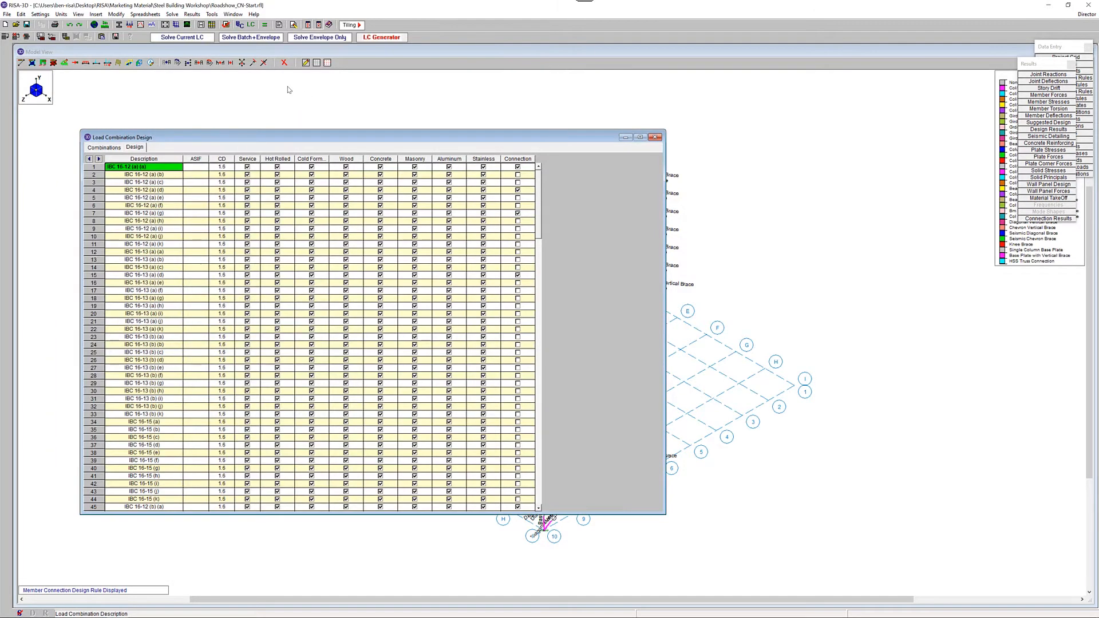
click(655, 138)
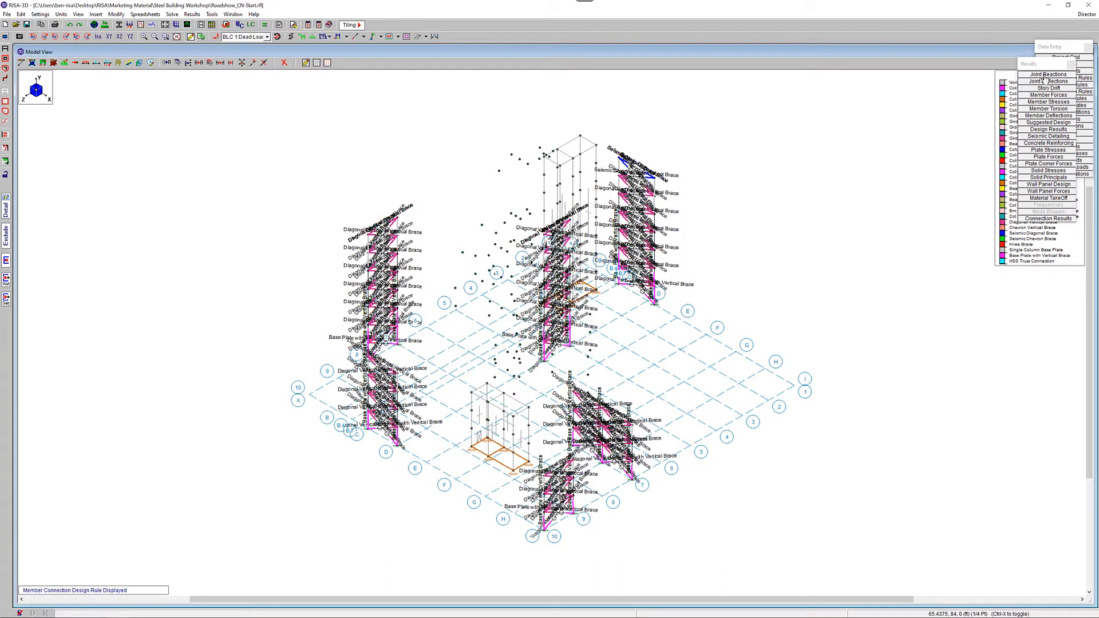
click(1085, 14)
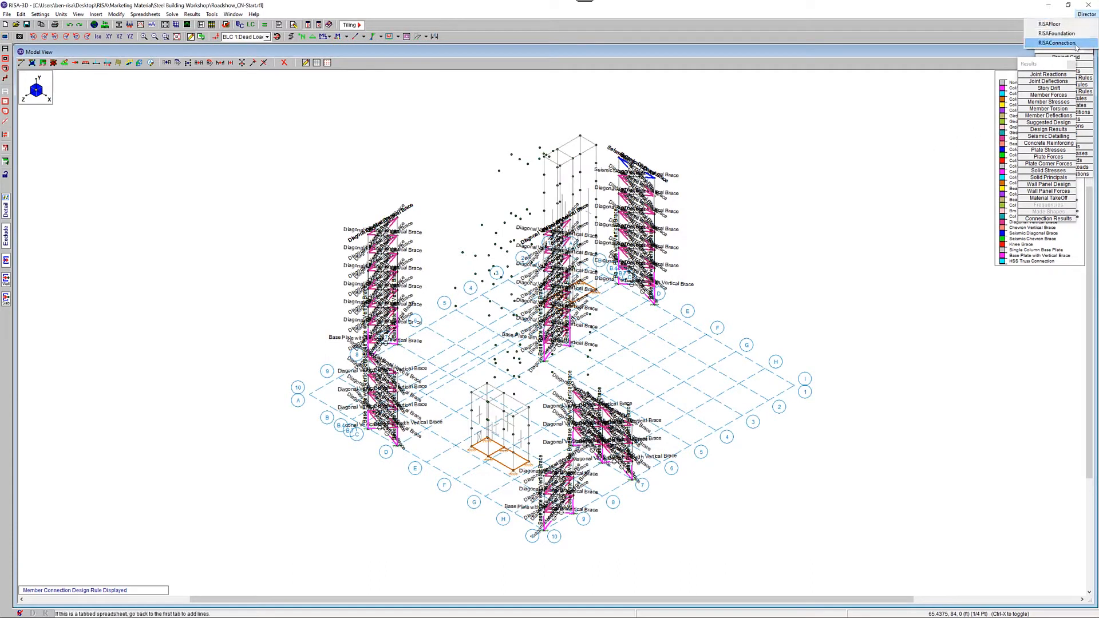
click(1076, 44)
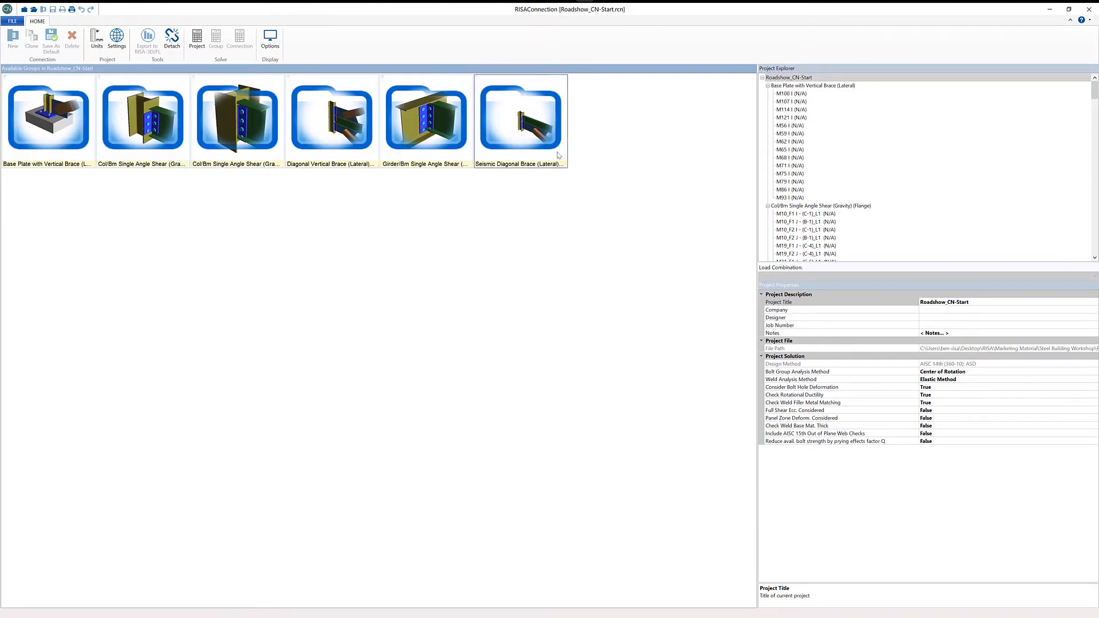
Step: Review and accept the global solution settings, and solve all connections in the project
click(117, 41)
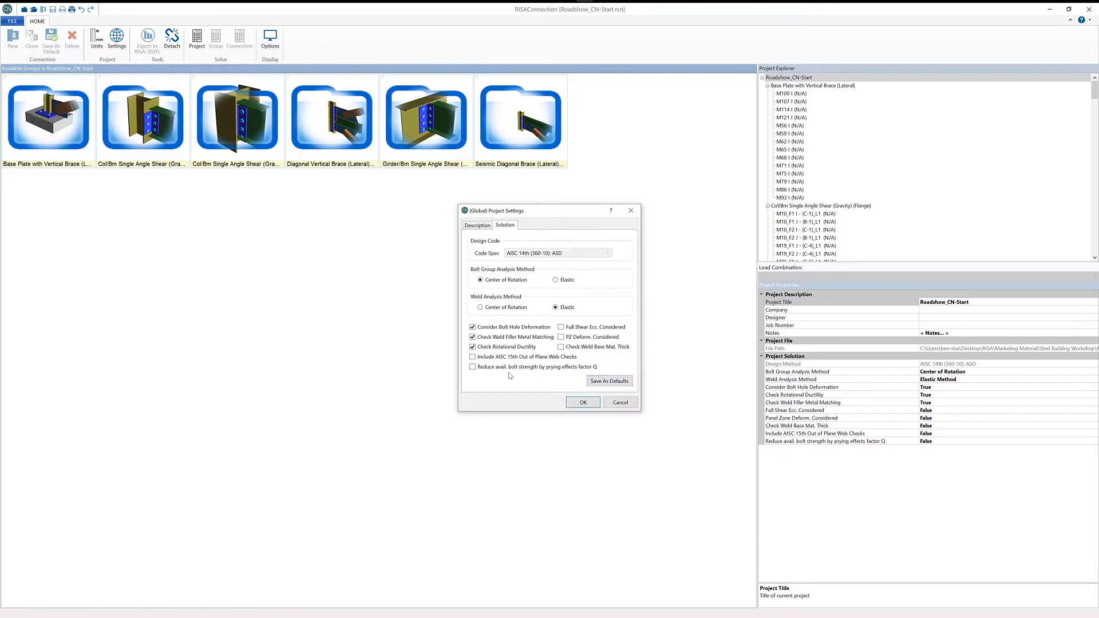
click(590, 405)
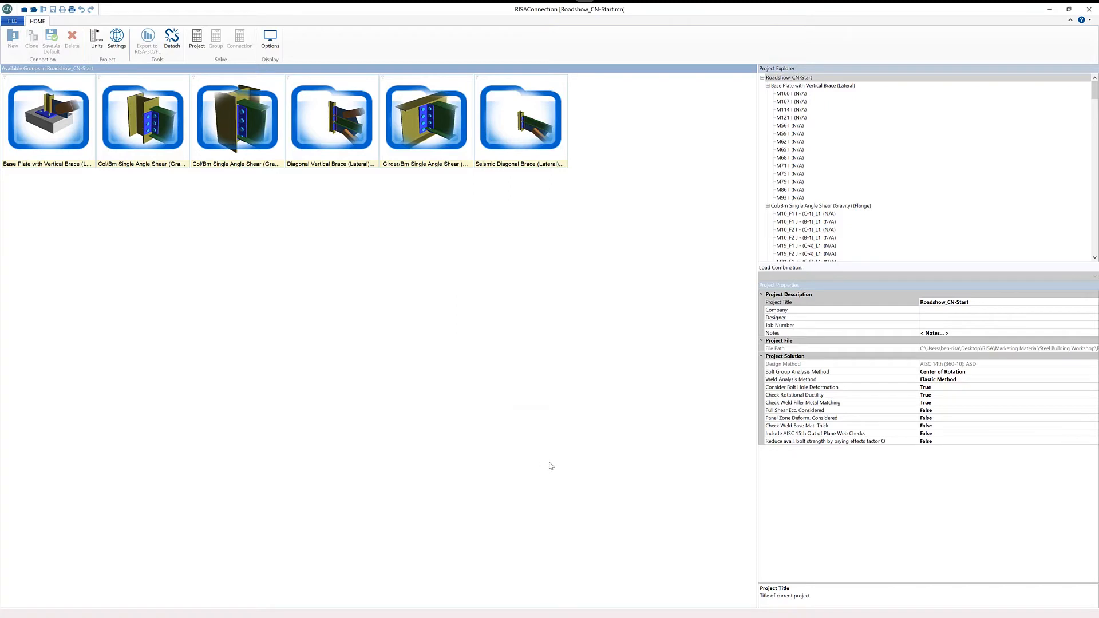
click(196, 42)
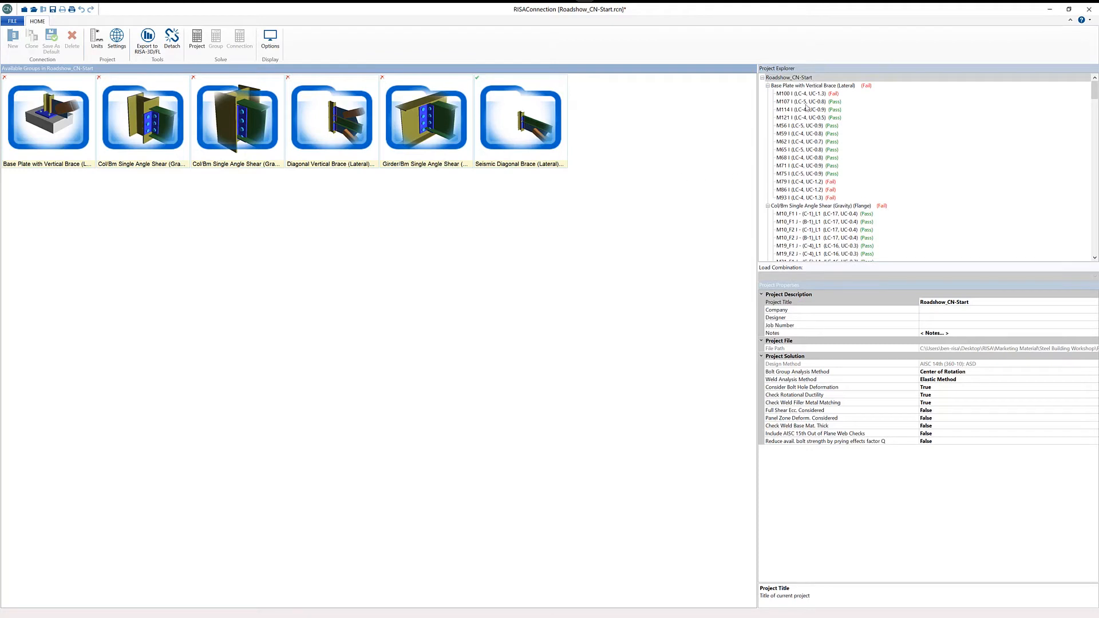
Step: Open the base plate connection M93 I and examine its brace section in the 3D model
double_click(815, 198)
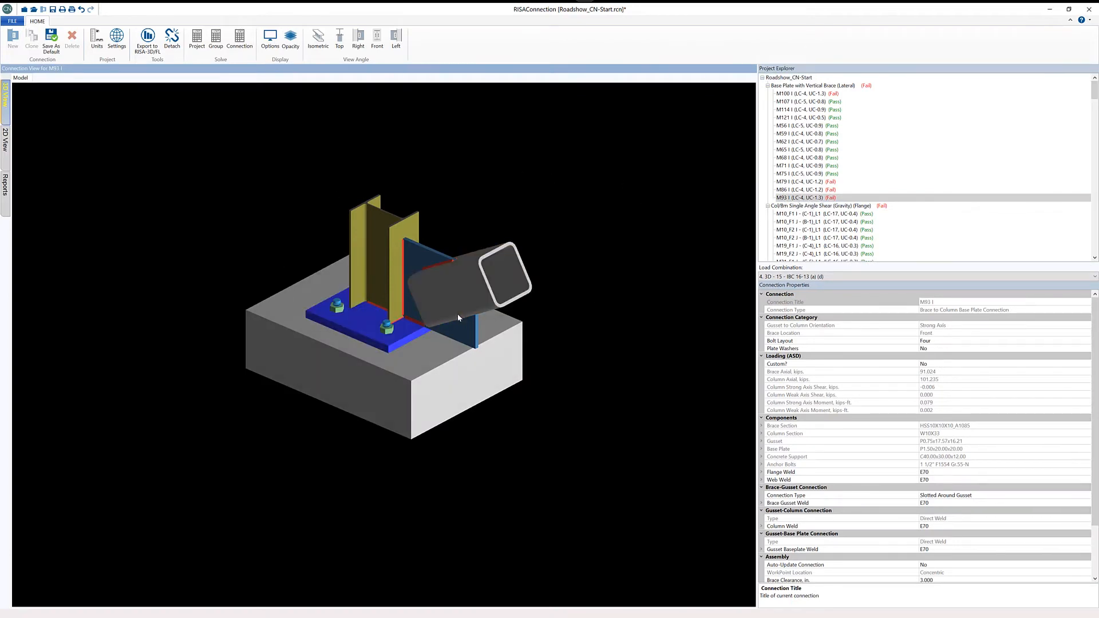
mouse_move(458, 314)
middle_down()
mouse_move(412, 314)
mouse_move(458, 317)
middle_up()
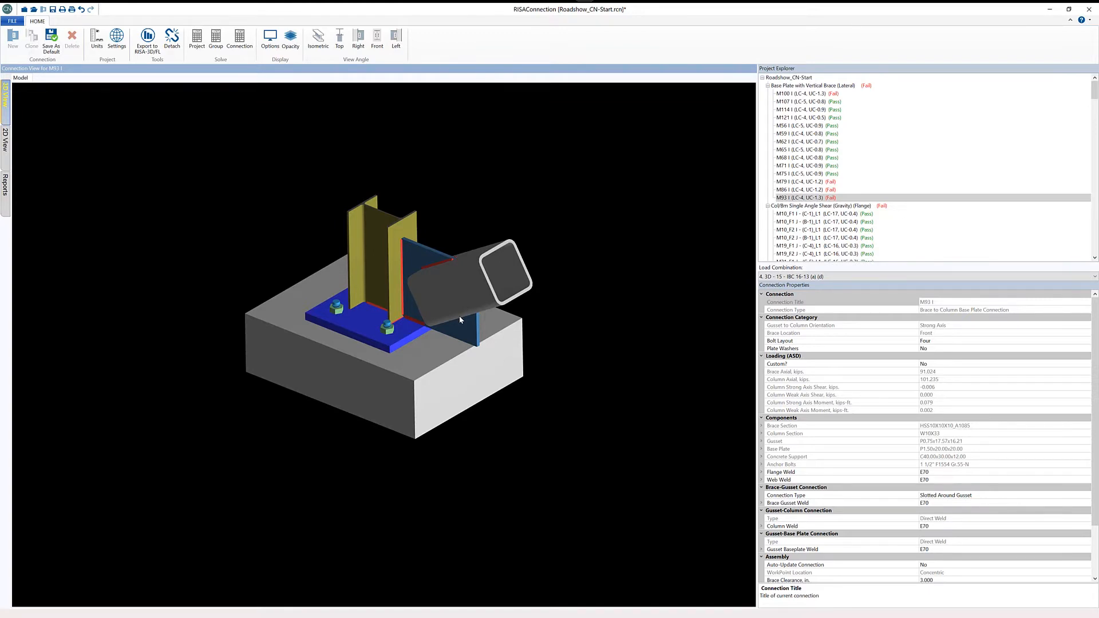
drag(459, 315, 438, 325)
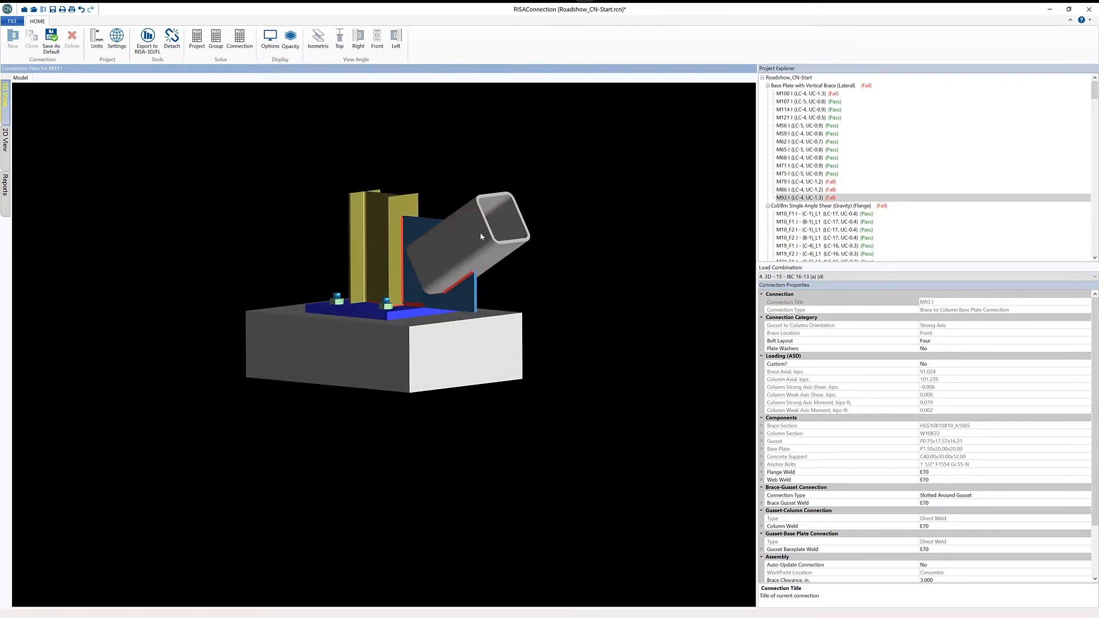
click(769, 425)
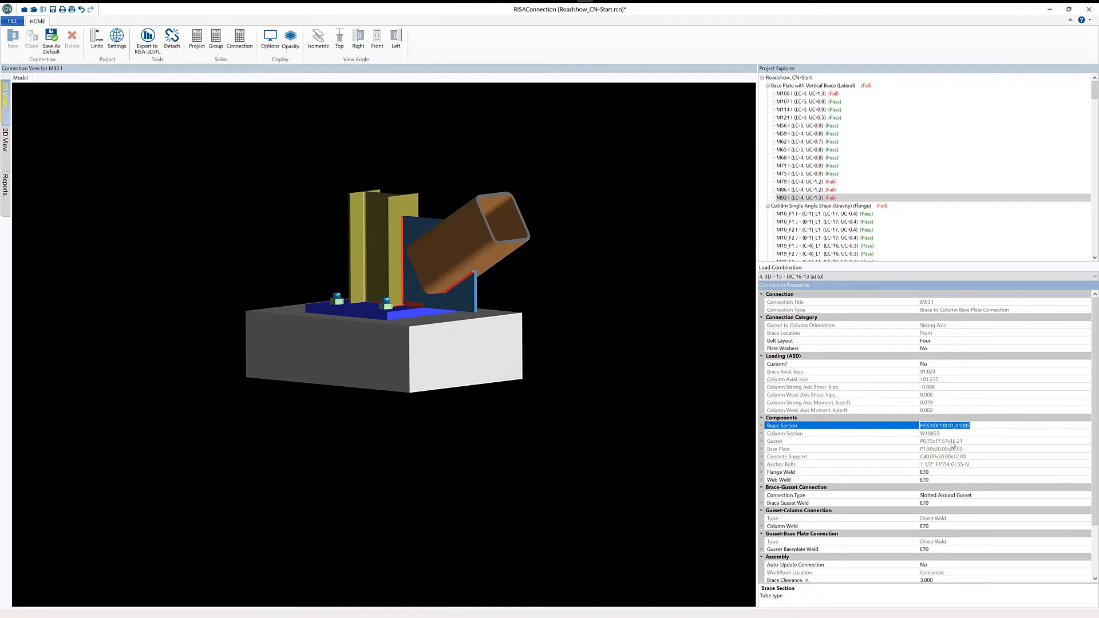
click(440, 282)
Step: Examine the gusset, base plate and brace geometry of connection M93 I in the 2D top, front and left views
click(5, 148)
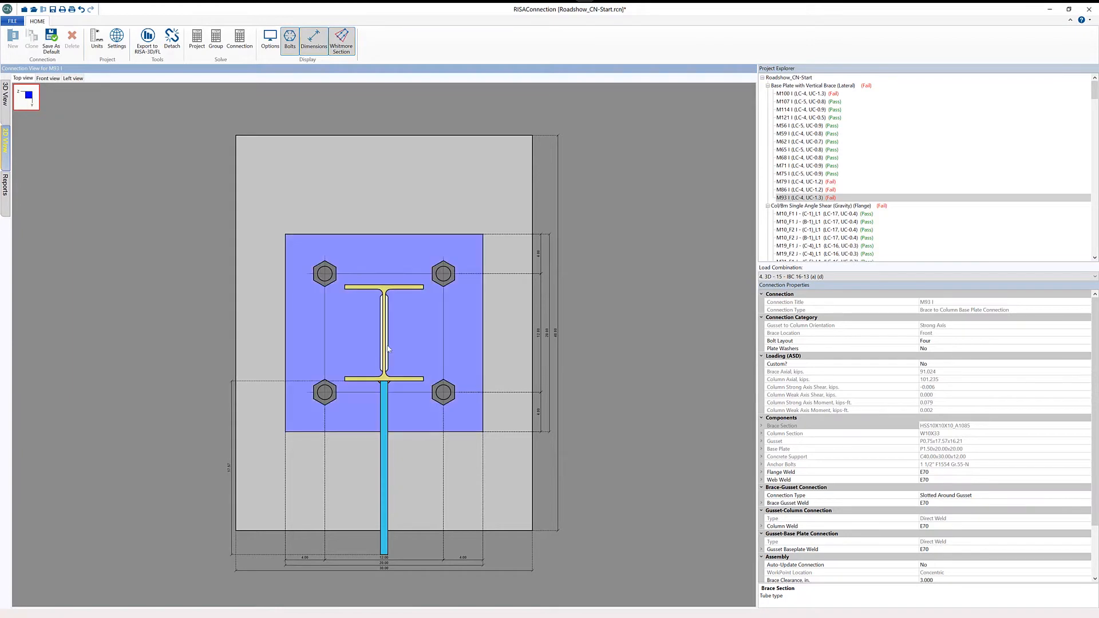
click(382, 398)
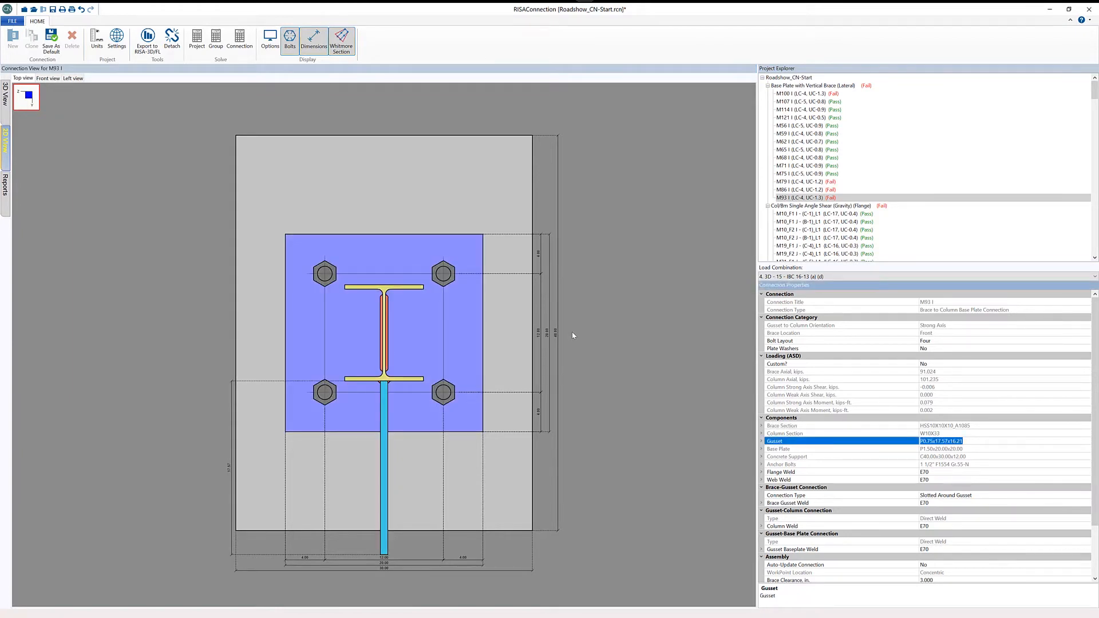
click(548, 336)
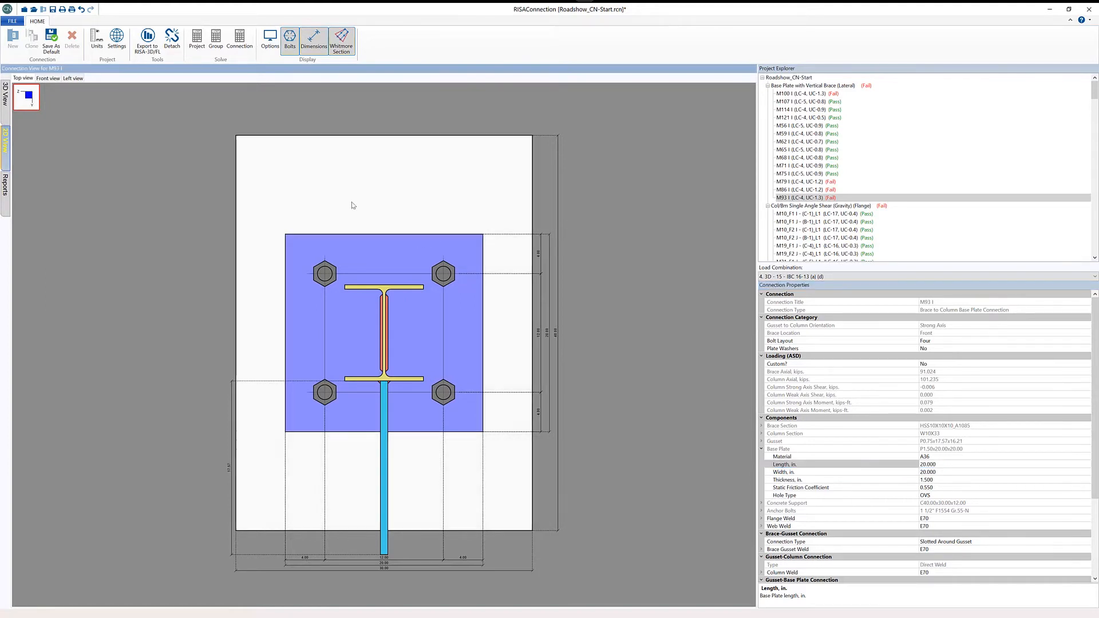
click(49, 78)
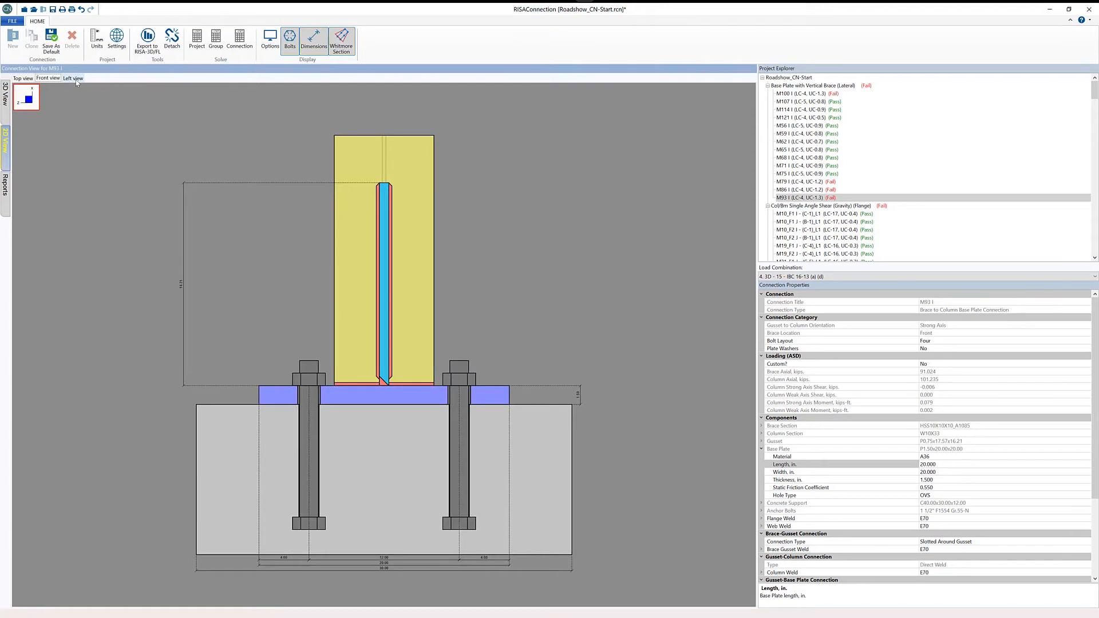
click(74, 79)
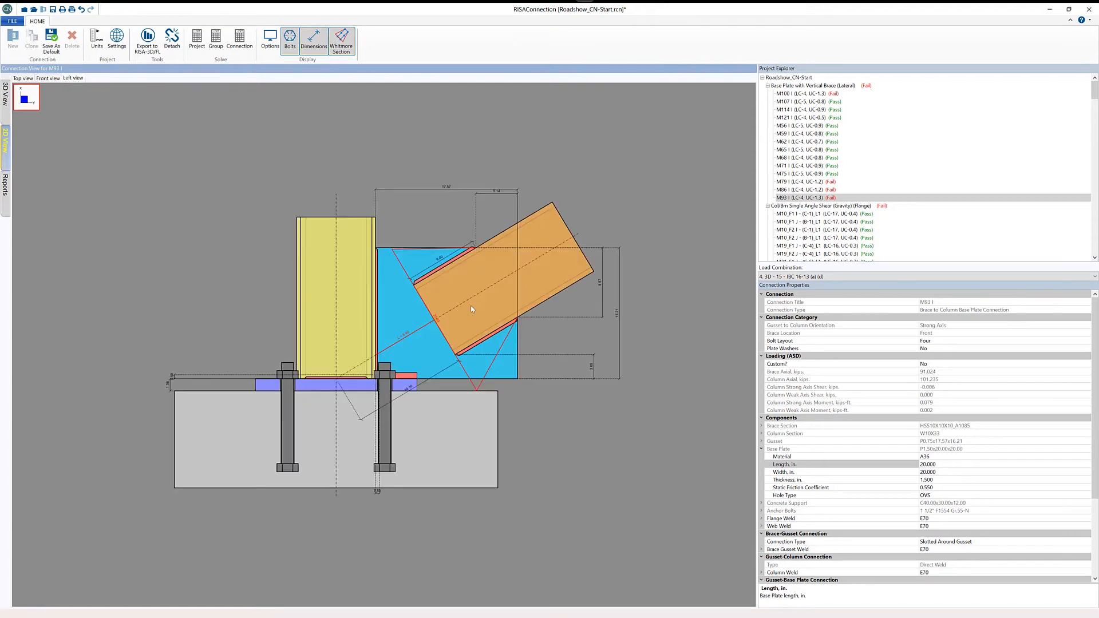
click(378, 362)
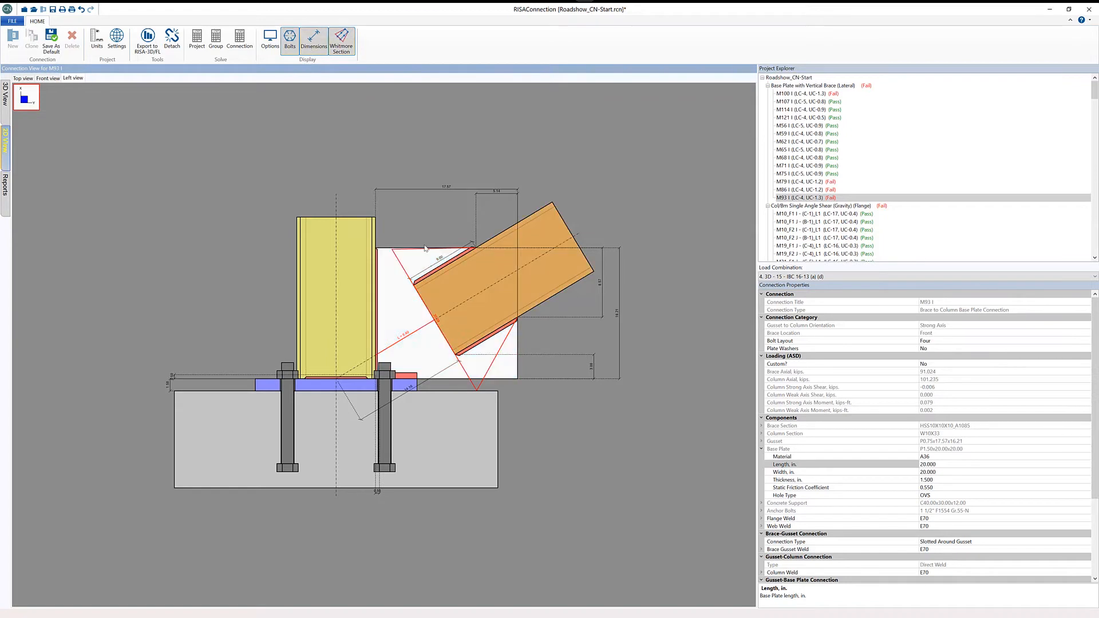
click(354, 323)
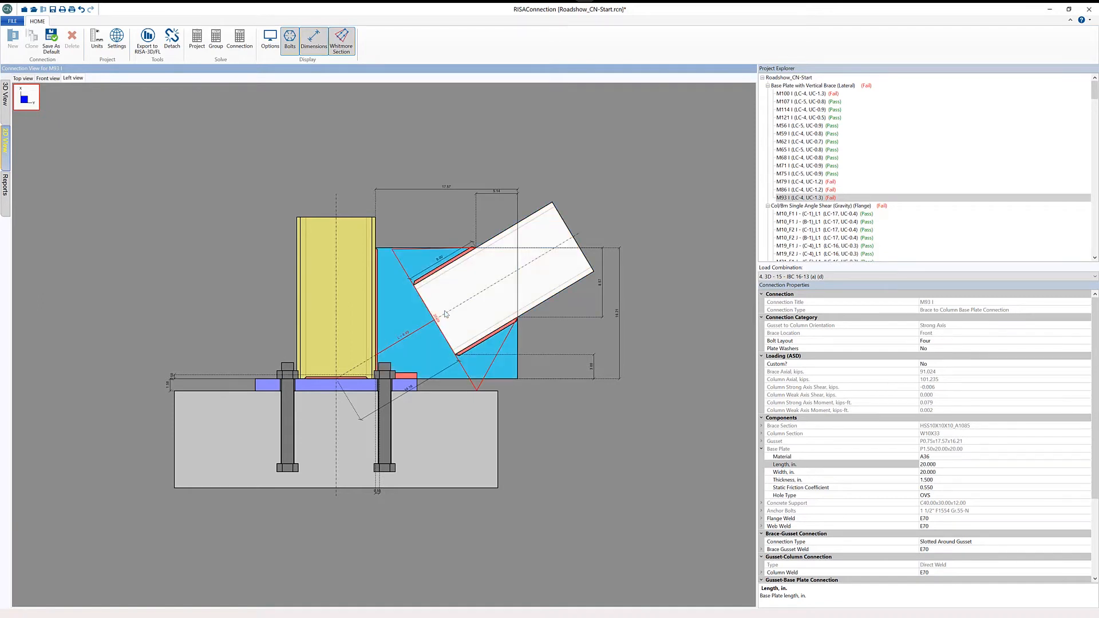
click(442, 342)
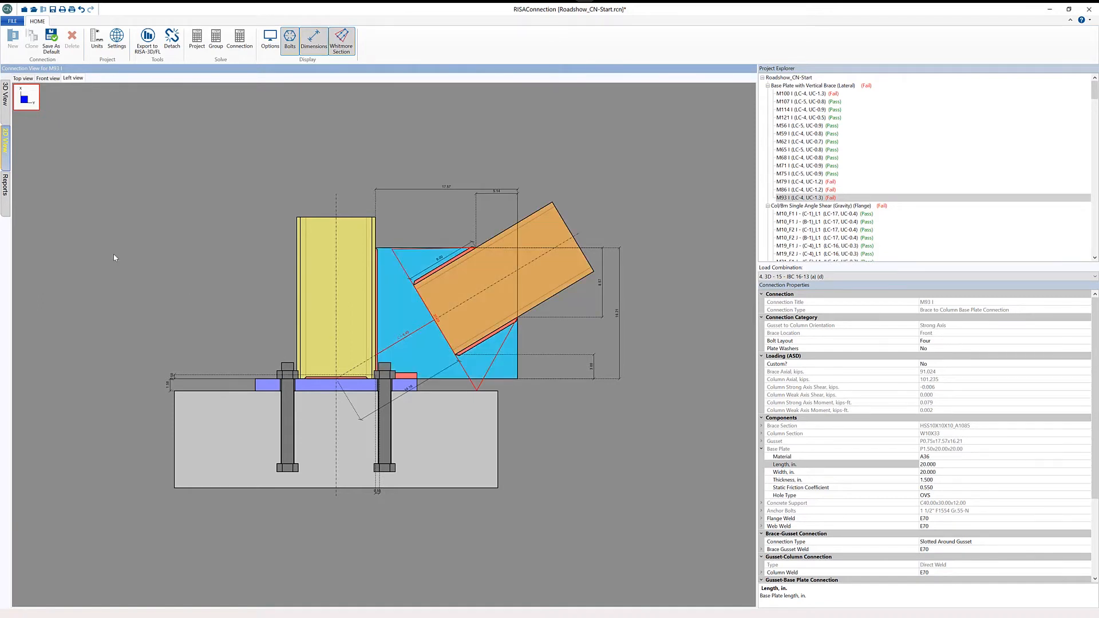
Step: Expand the Anchor Bolt Shear and Anchor Bolt Bearing on Base Plate checks in the base plate report, and list the available load combinations
click(6, 187)
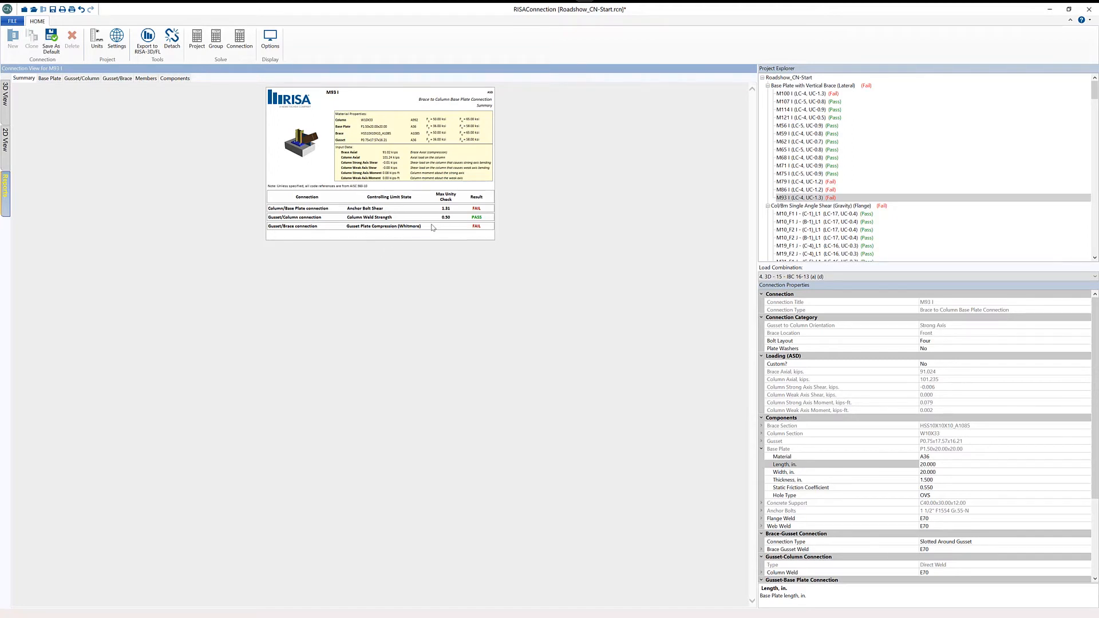
click(50, 79)
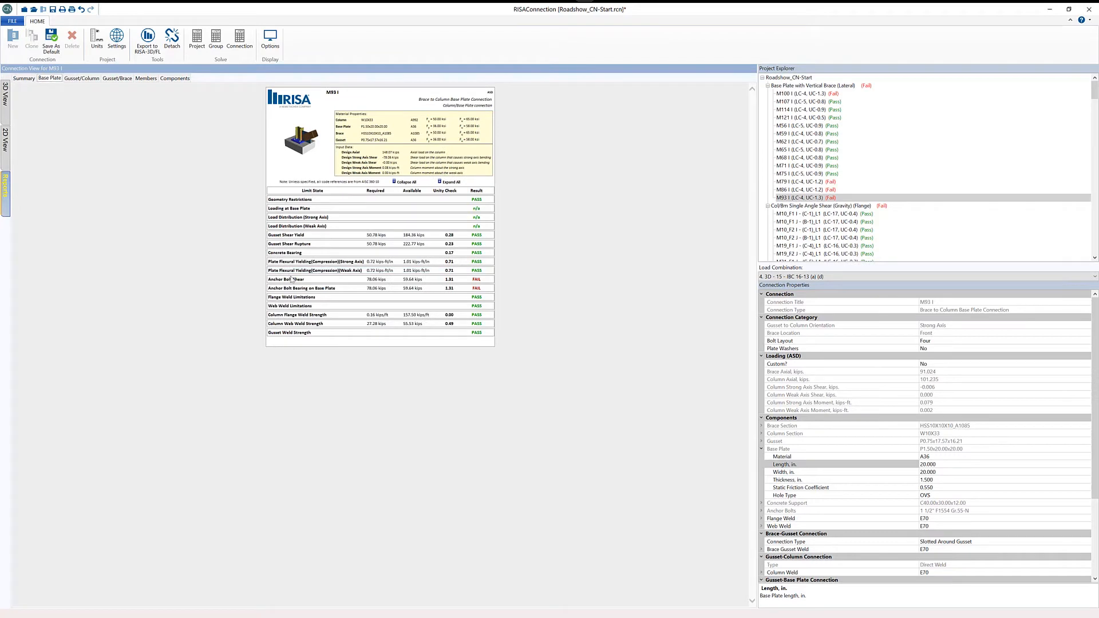
click(309, 279)
click(397, 351)
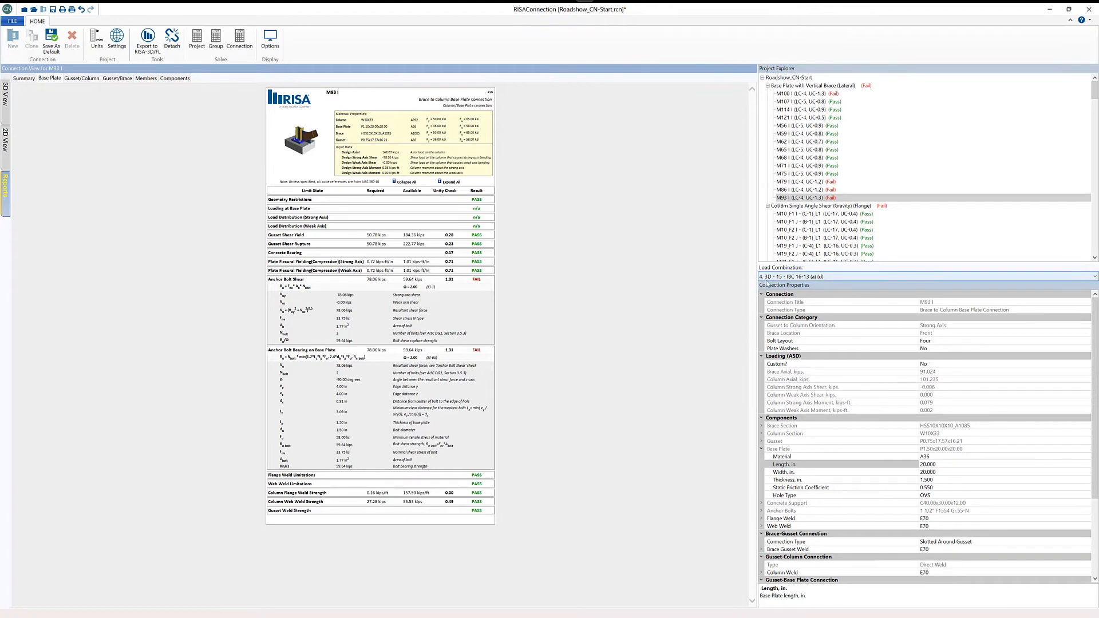
click(816, 277)
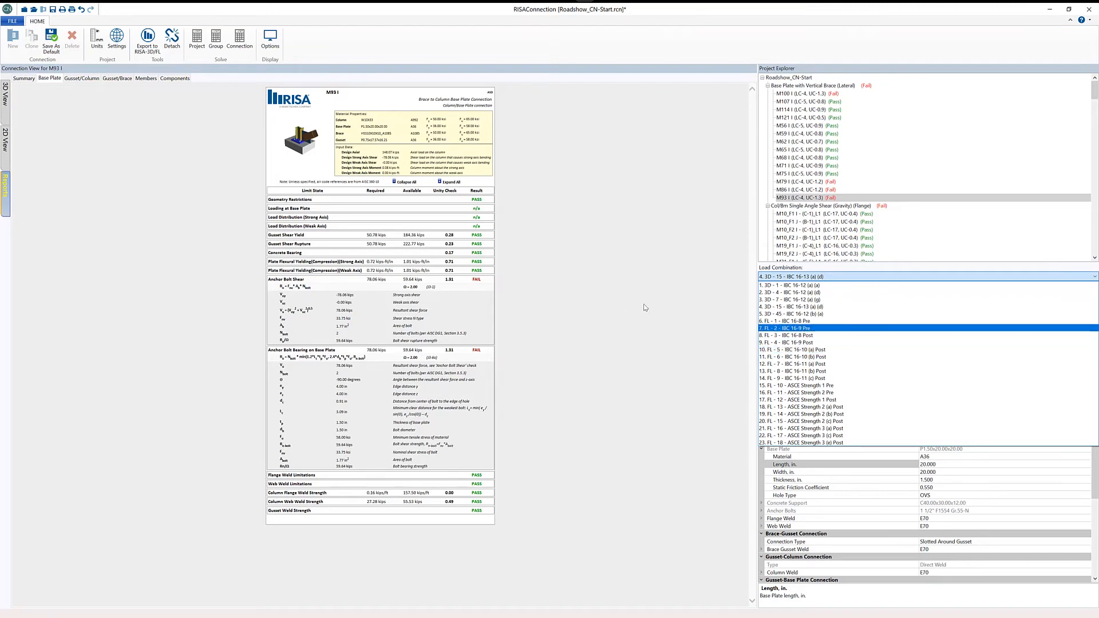
Step: Keep the current load combination and set the anchor bolt diameter of base plate connection M93 I to 1 3/4"
click(541, 330)
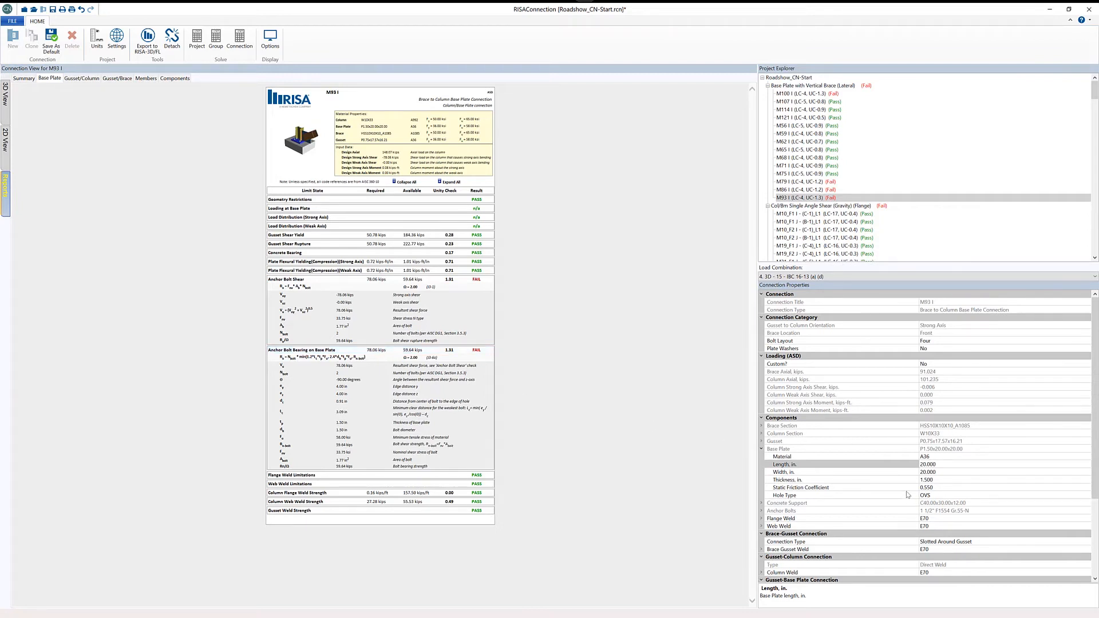
click(762, 449)
click(762, 464)
click(951, 481)
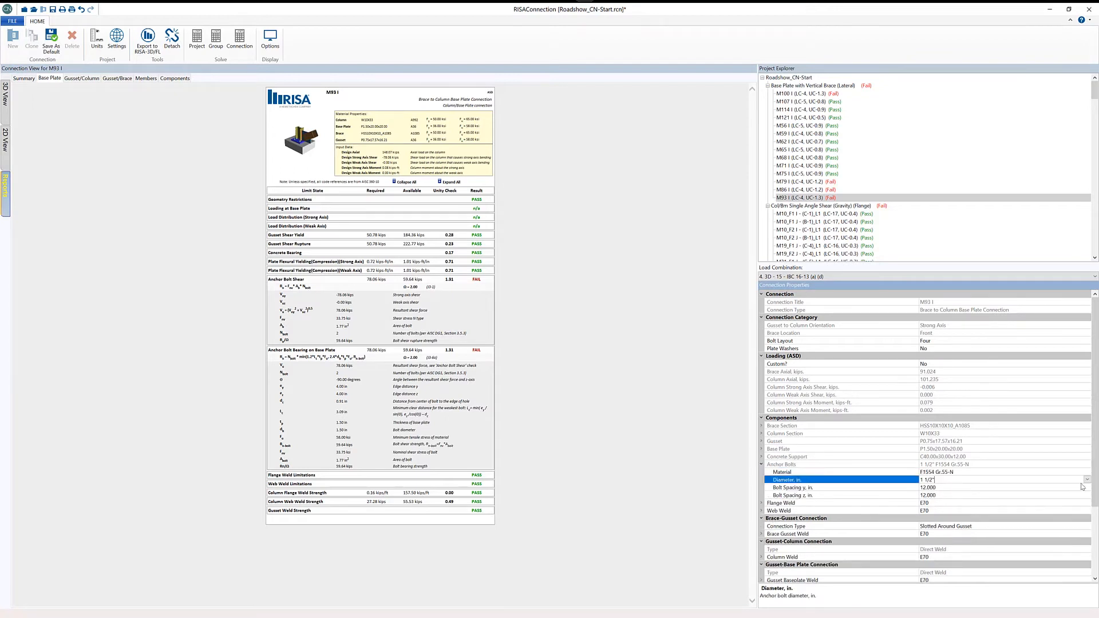
click(1087, 481)
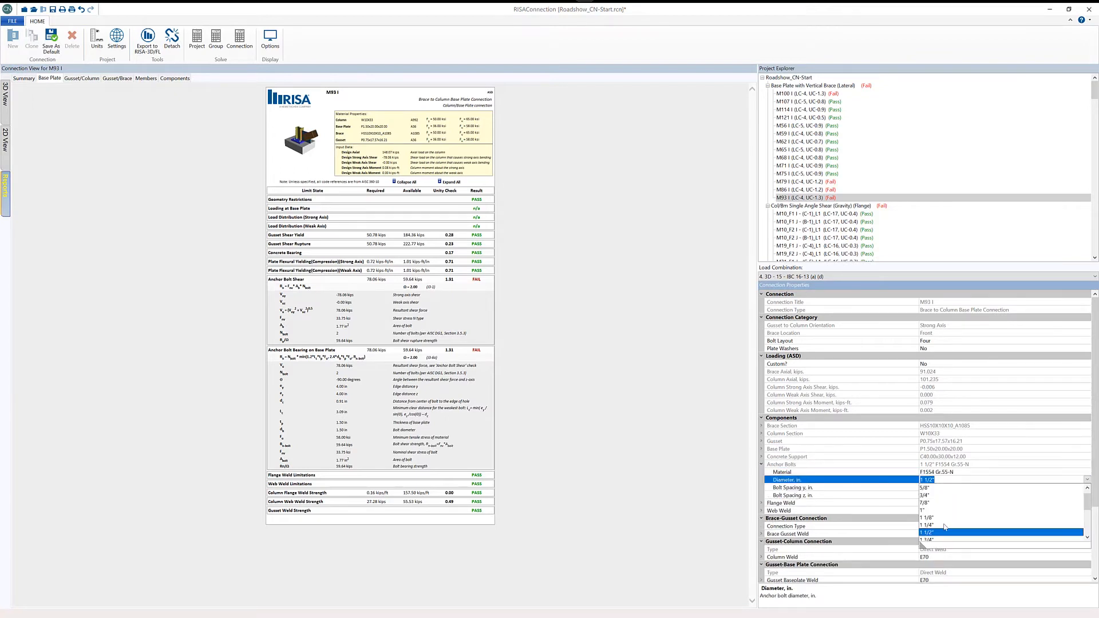
click(939, 533)
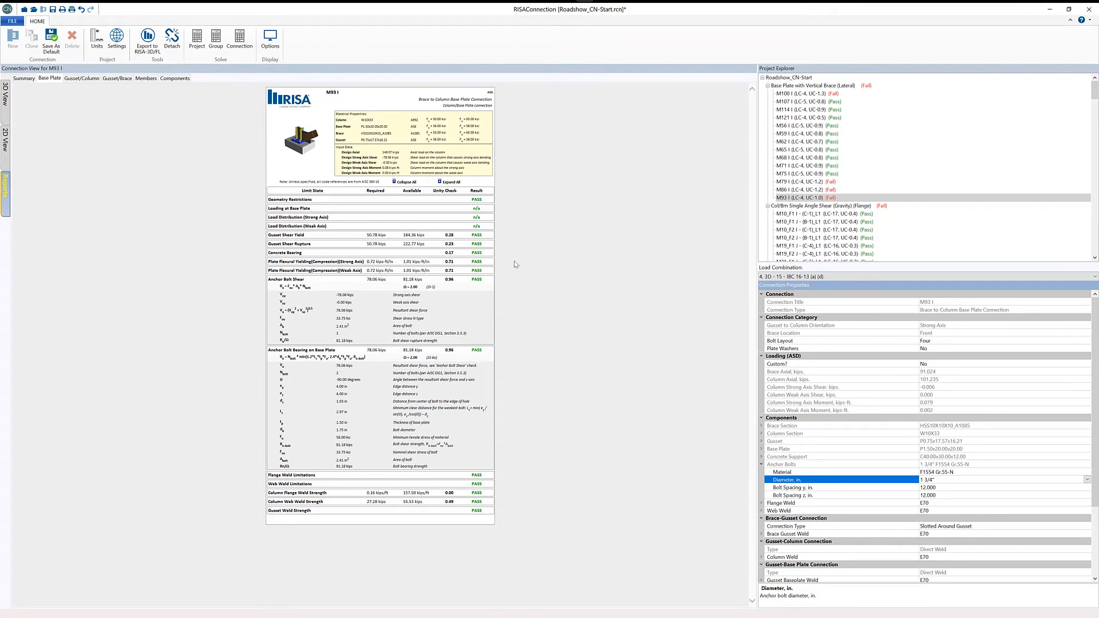
Step: Collapse the anchor bolt checks, review the M93 I summary, and expand the Gusset Plate Compression (Whitmore) check in the gusset/brace report
click(440, 283)
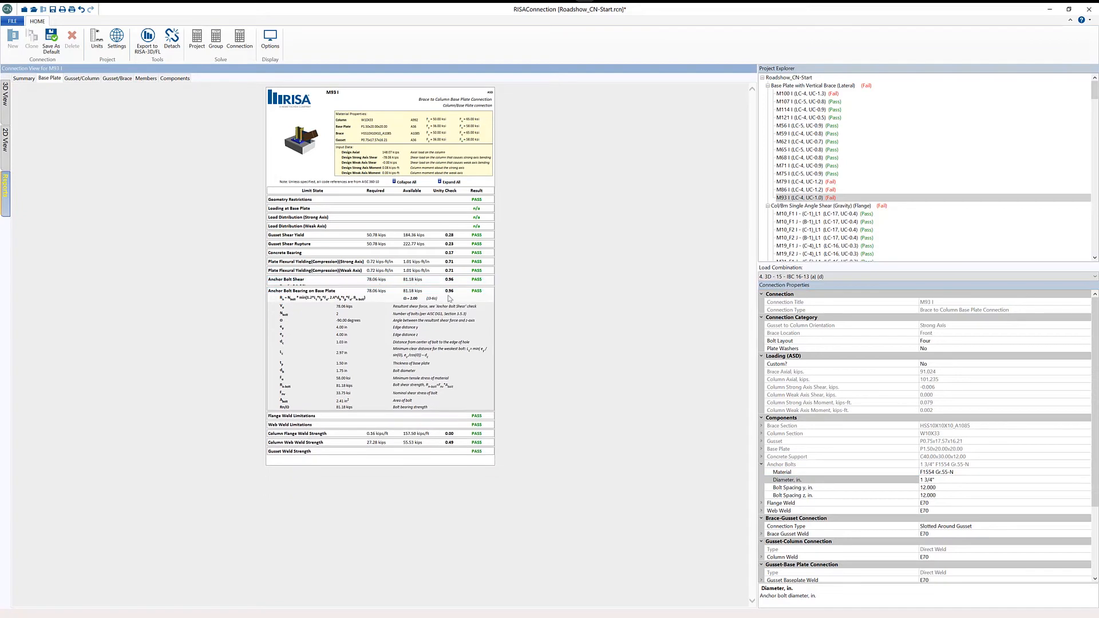
click(441, 288)
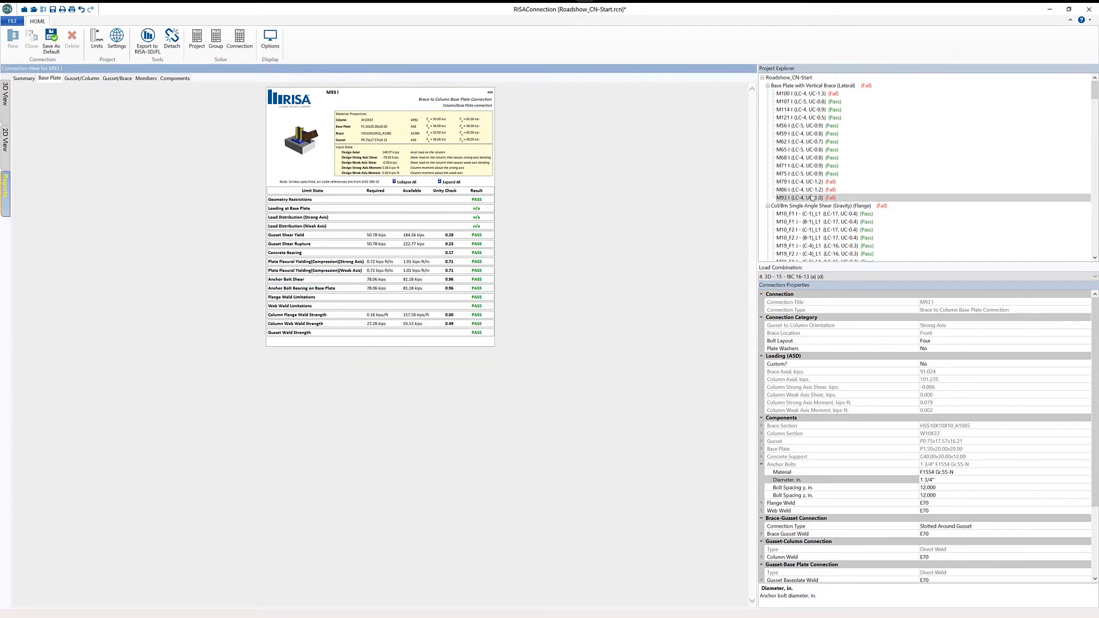
click(24, 78)
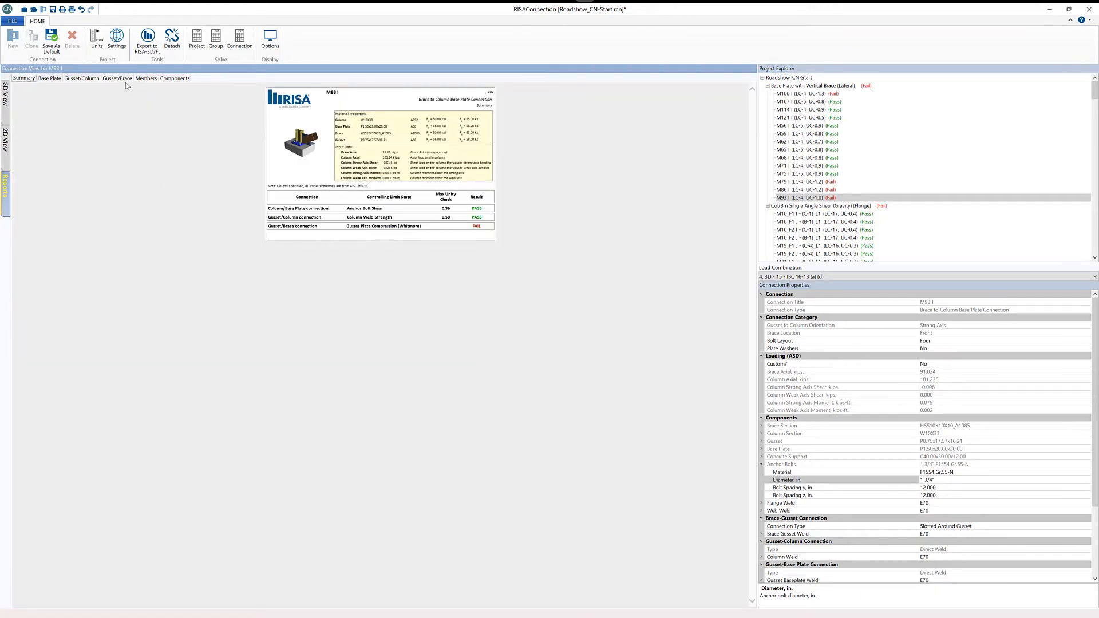
click(85, 79)
click(110, 79)
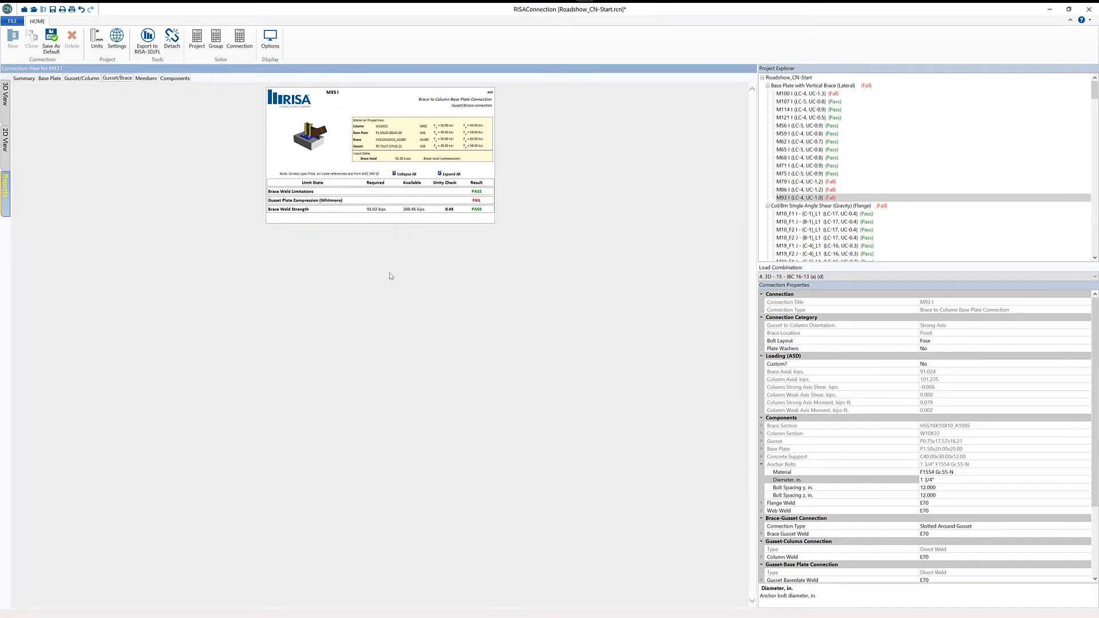
click(364, 202)
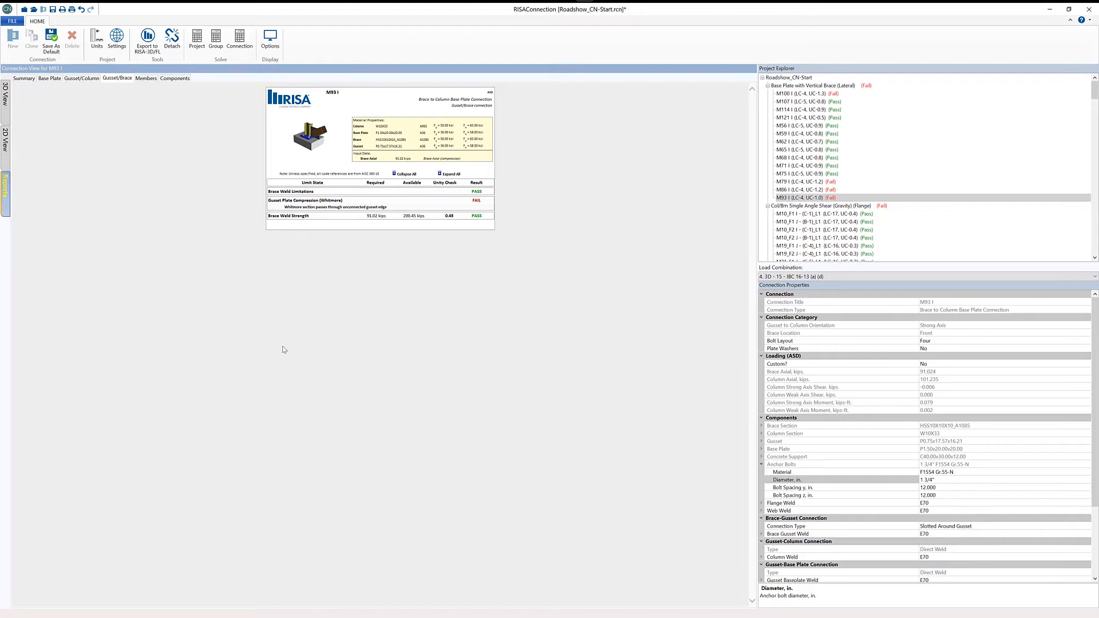
Step: Inspect the gusset's Whitmore section in the 2D view and set the Brace WorkPoint Distance to 15 in
click(5, 142)
scroll(486, 359, up, 2)
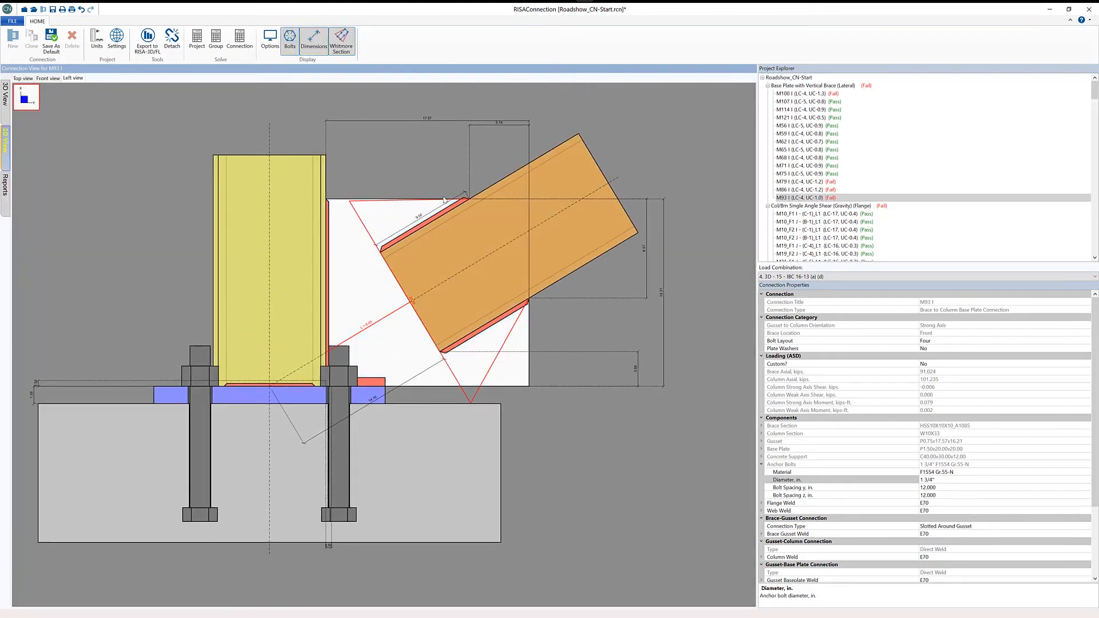
click(447, 344)
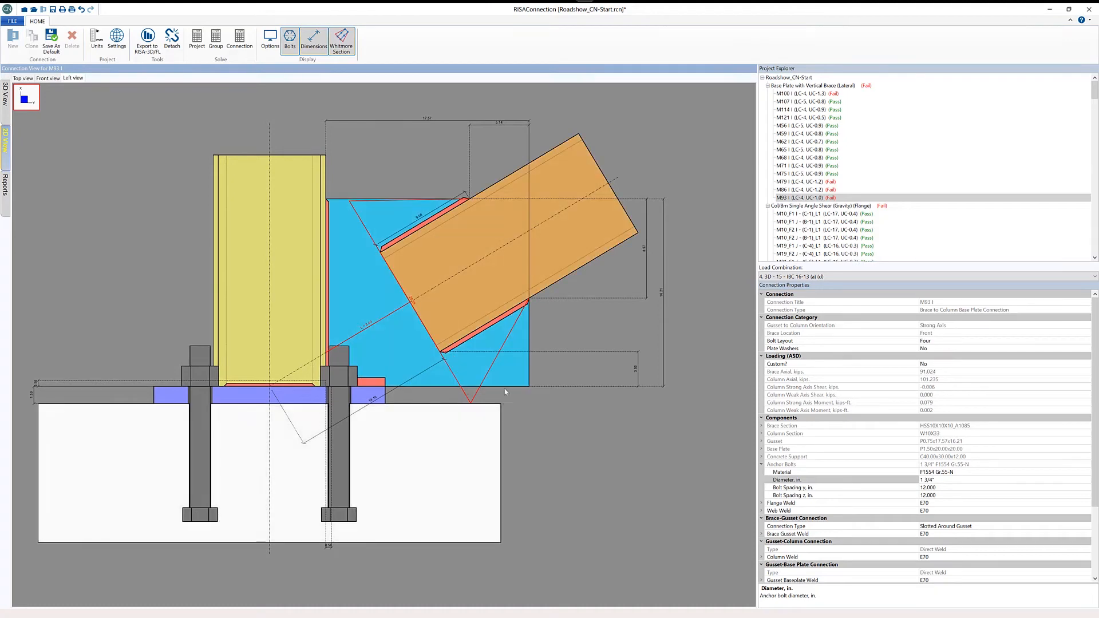
click(373, 399)
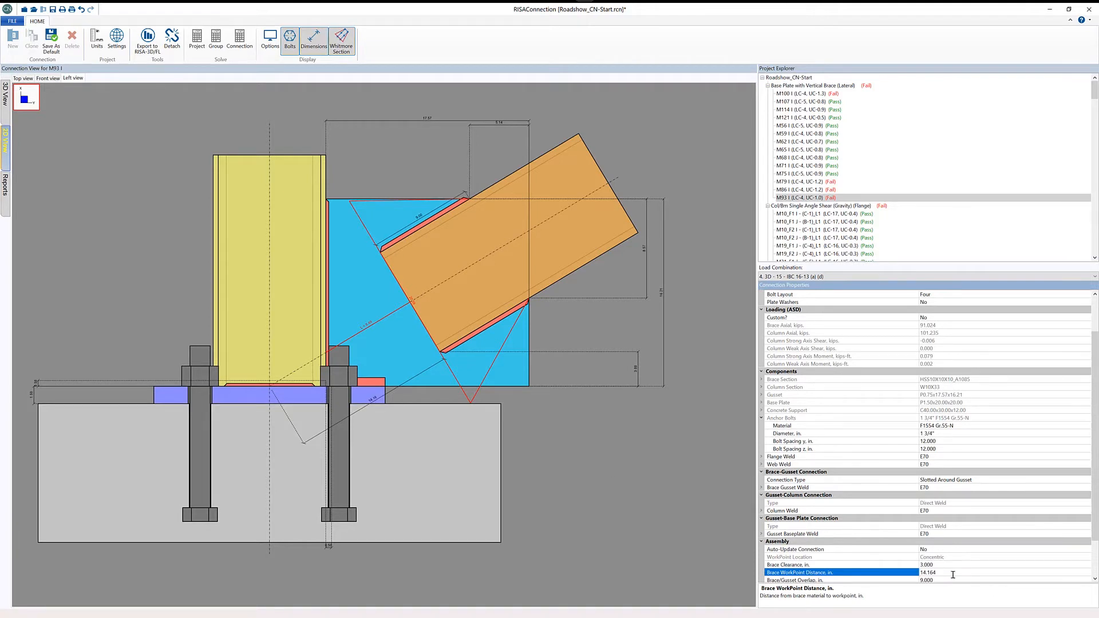
text(15)
key(Return)
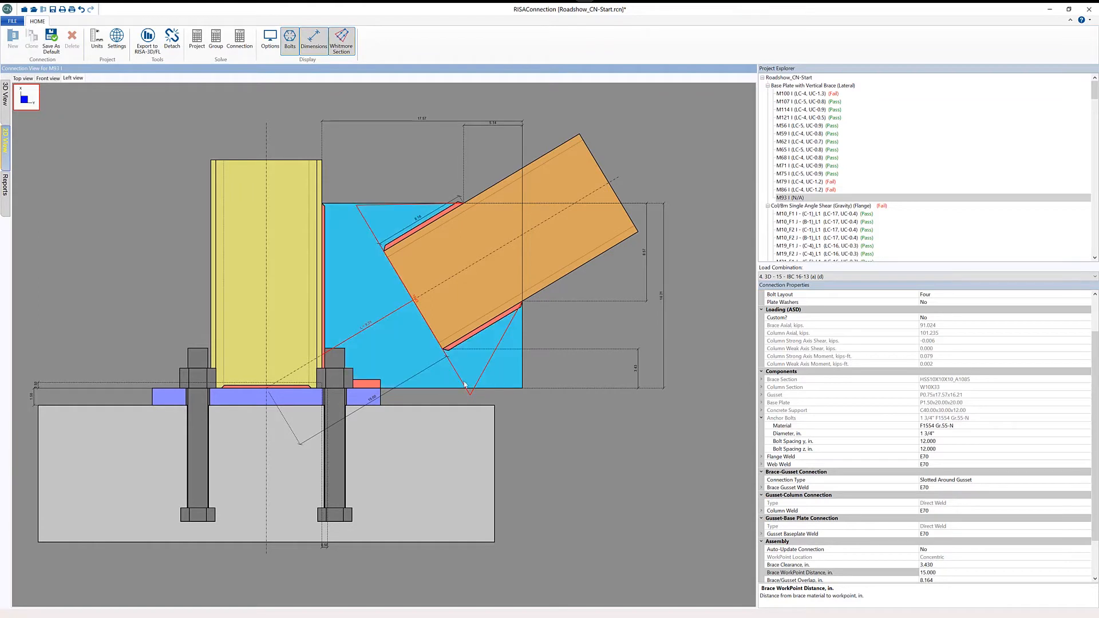
Step: Set the Brace WorkPoint Distance of connection M93 I to 16 in and re-solve the connection
click(904, 572)
text(16)
key(Return)
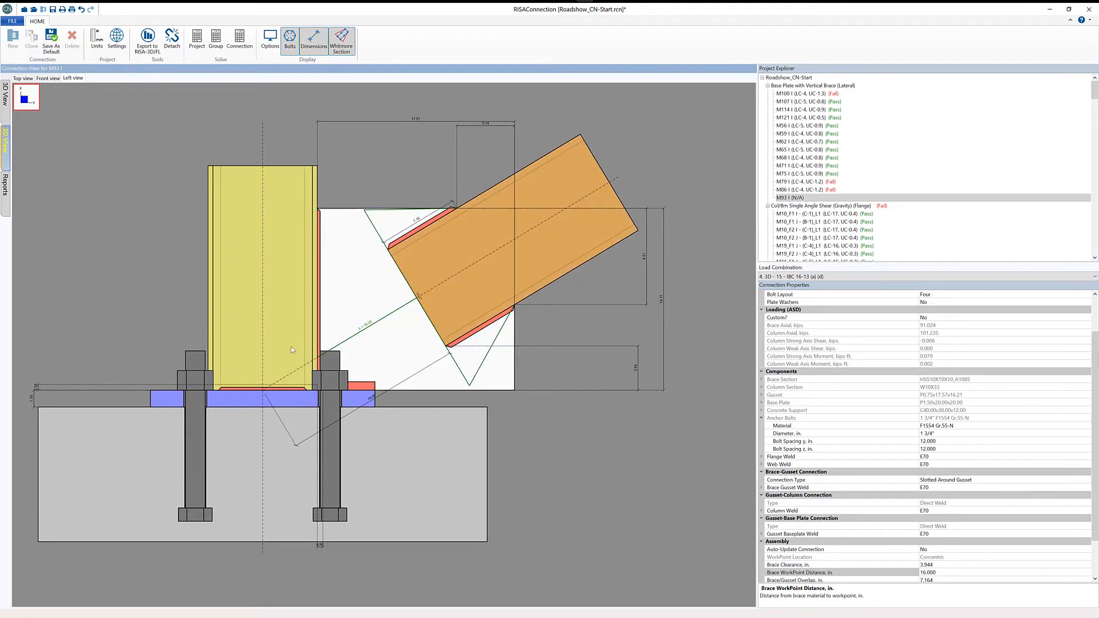
click(369, 335)
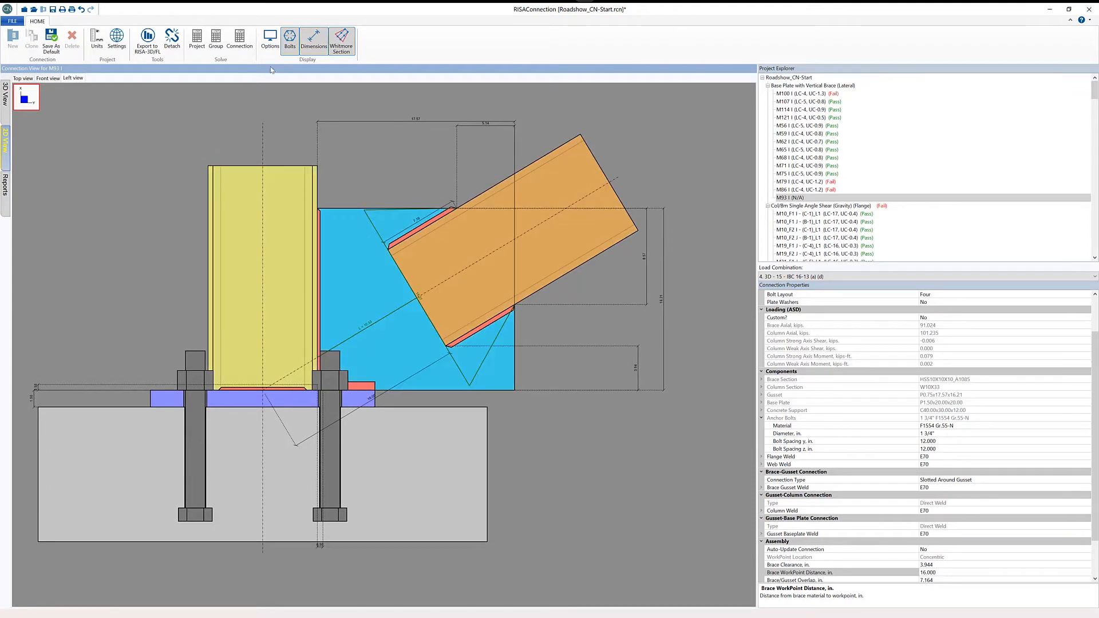
click(239, 39)
Step: Return to the project's connection groups and open the Girder/Bm Single Angle Shear (Gravity) group to review its connections
click(798, 79)
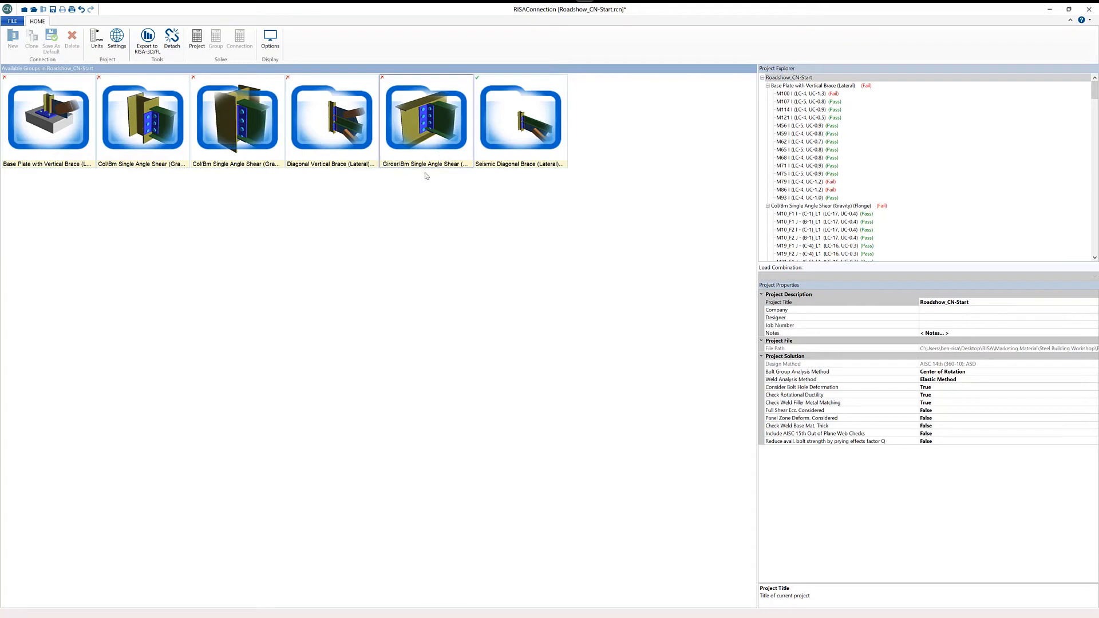
double_click(428, 137)
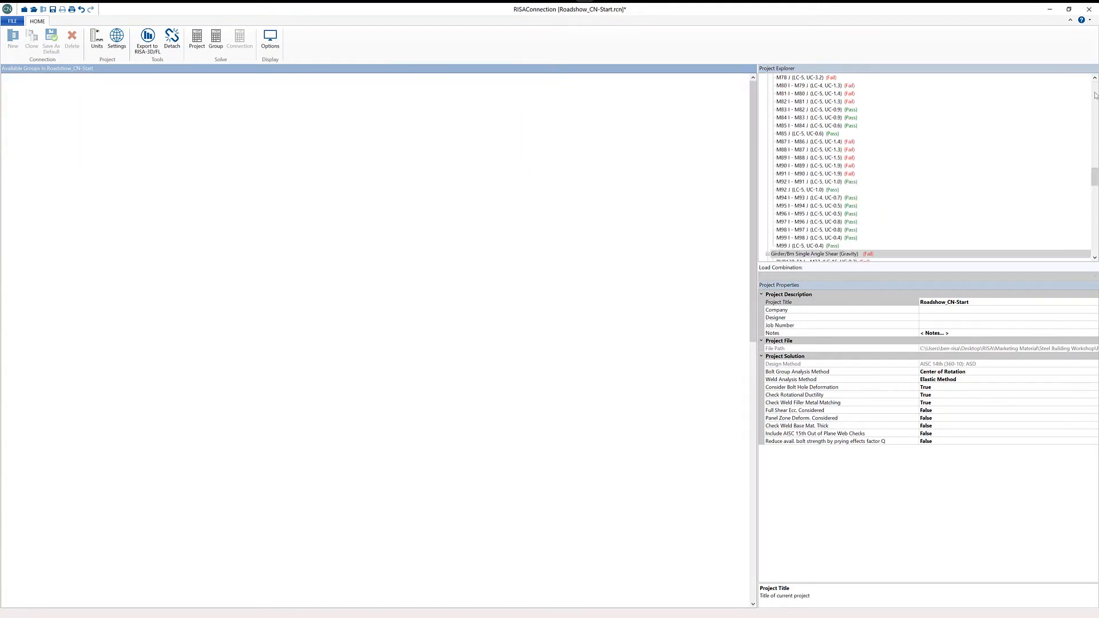
drag(1094, 182, 1094, 200)
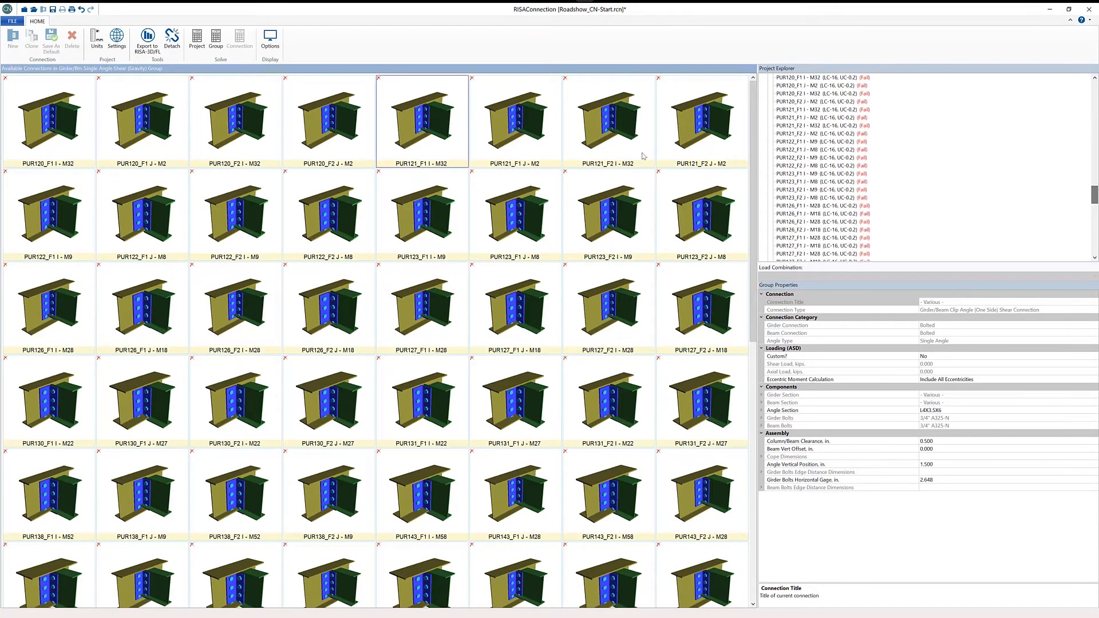
scroll(827, 151, up, 2)
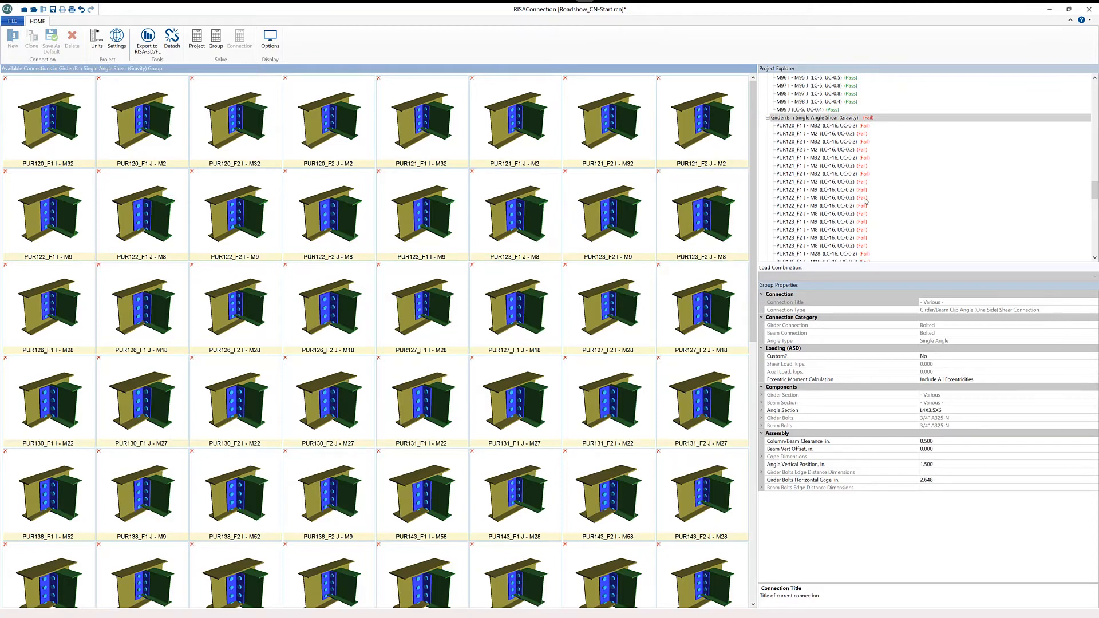
Step: Examine connection PUR120_F1 I - M32 in the 3D and 2D views, and expand its Geometry Restrictions at Beam check in the report
click(846, 127)
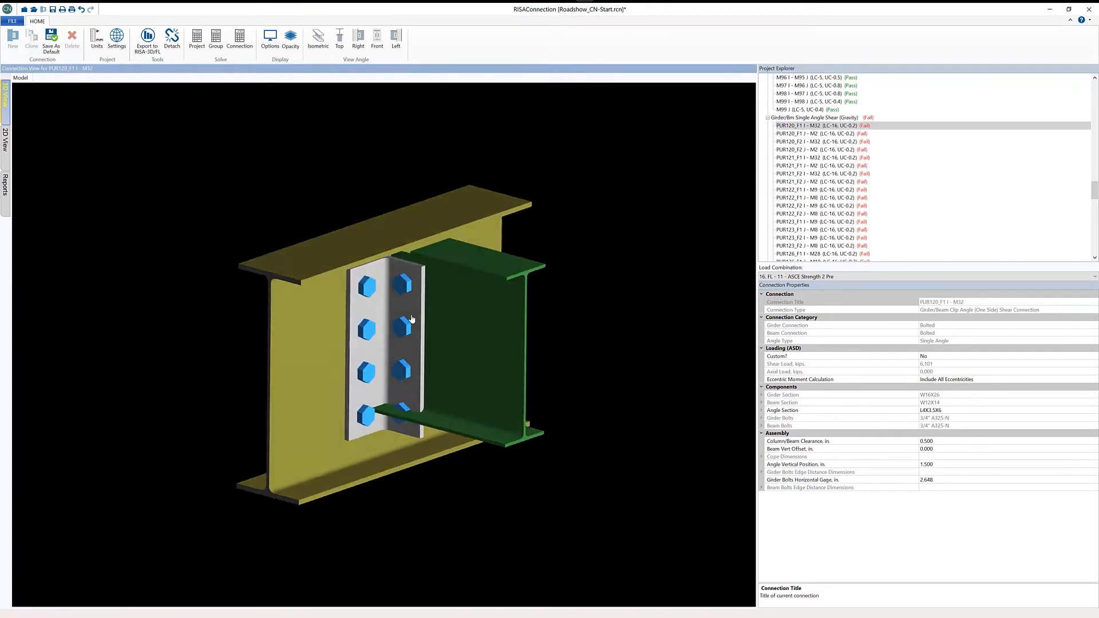
drag(410, 344, 412, 306)
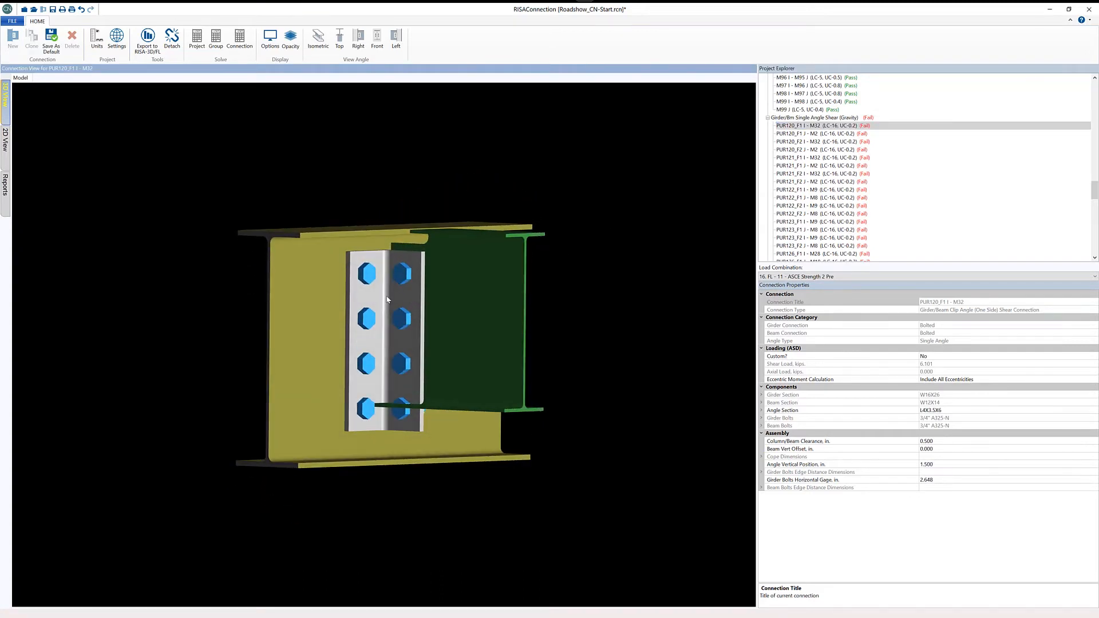
click(5, 146)
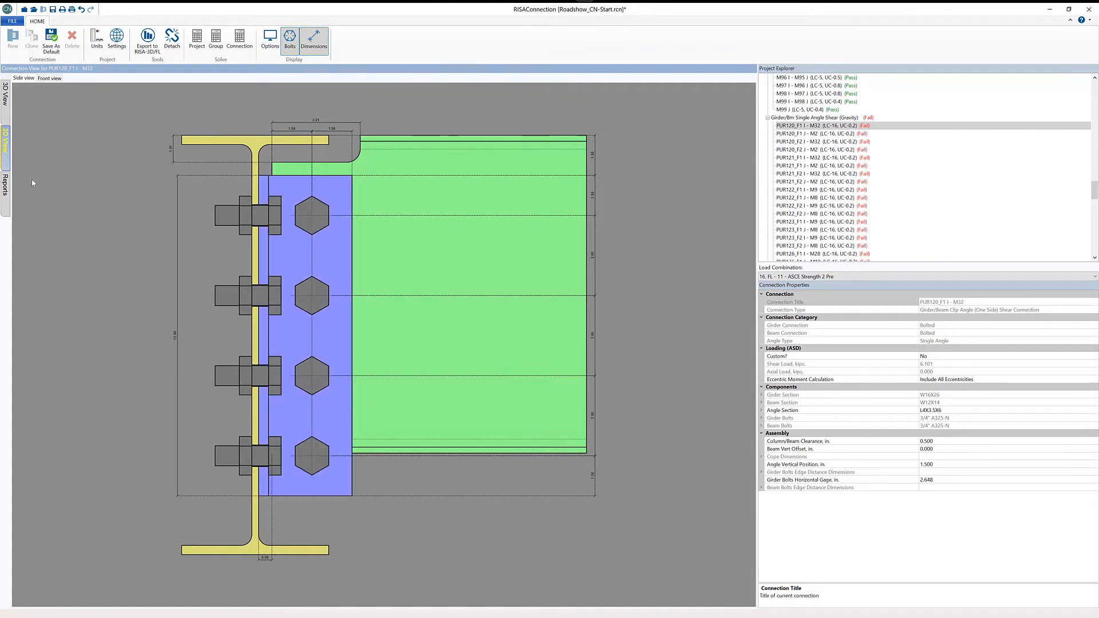
click(6, 192)
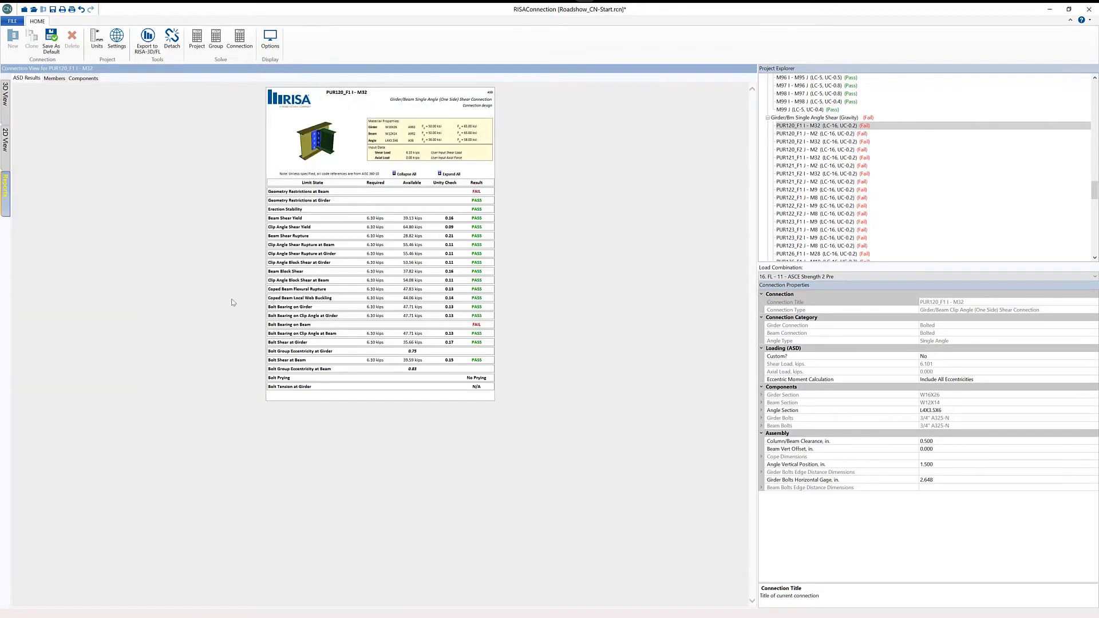
click(341, 192)
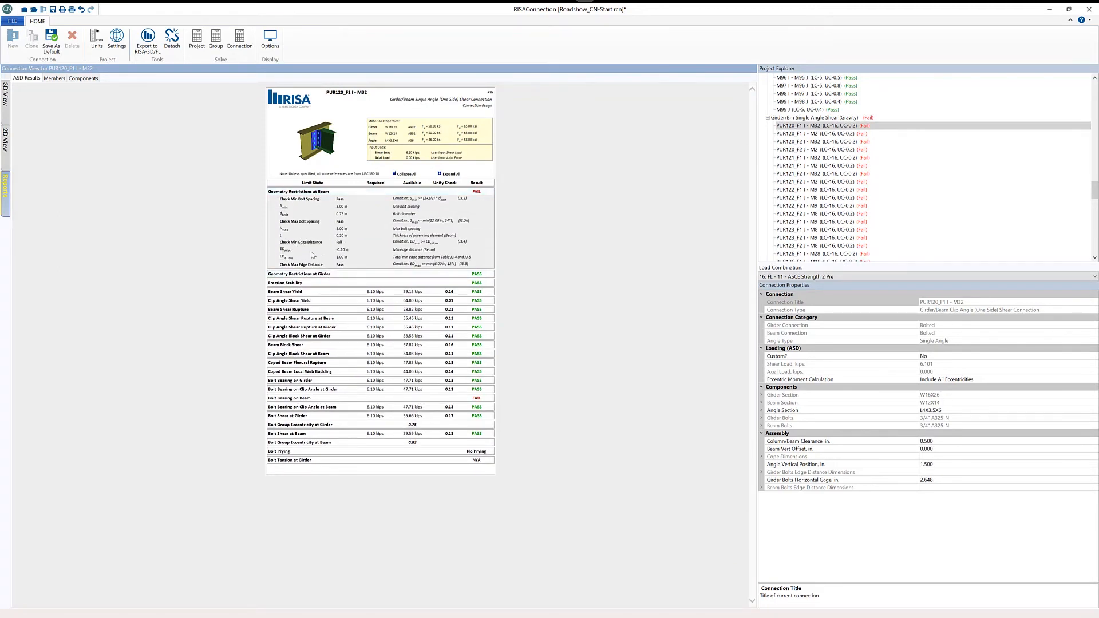
click(6, 141)
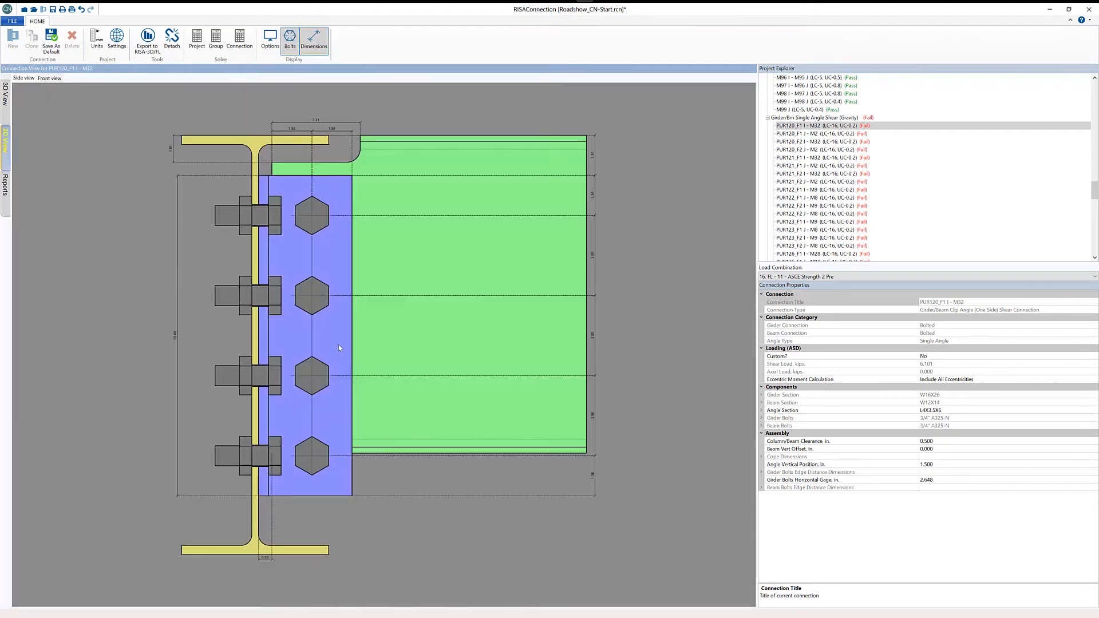
Step: Set the beam bolts of connection PUR120_F1 I - M32 to 3 bolts per row
click(761, 426)
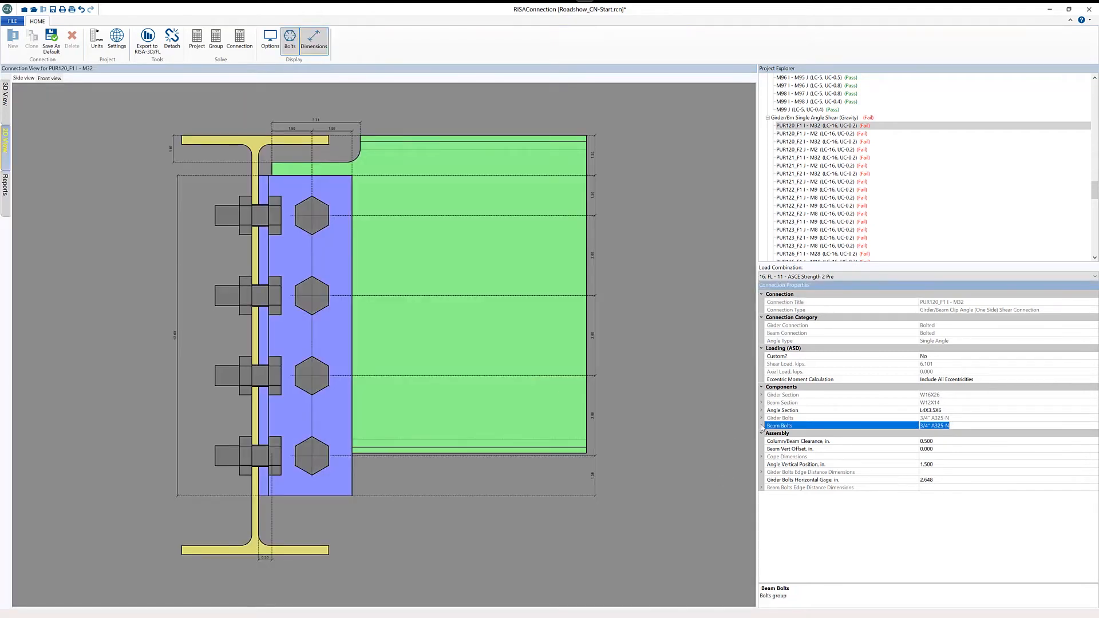
click(762, 425)
click(942, 456)
click(1094, 457)
click(935, 480)
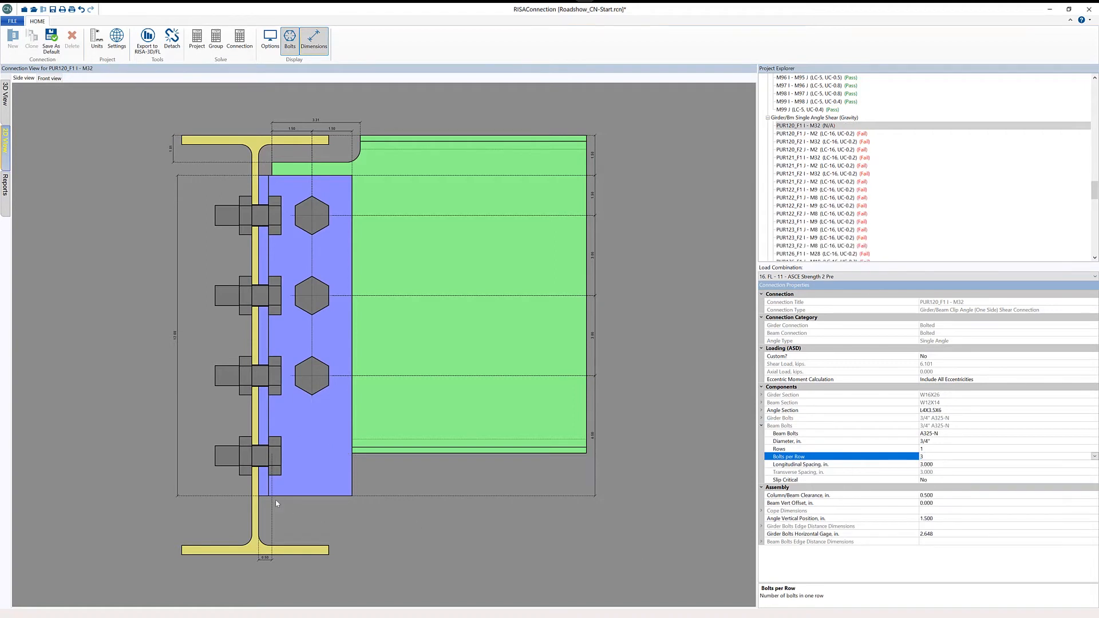
Step: Set the girder bolts of connection PUR120_F1 I - M32 to 3 bolts per row
click(933, 418)
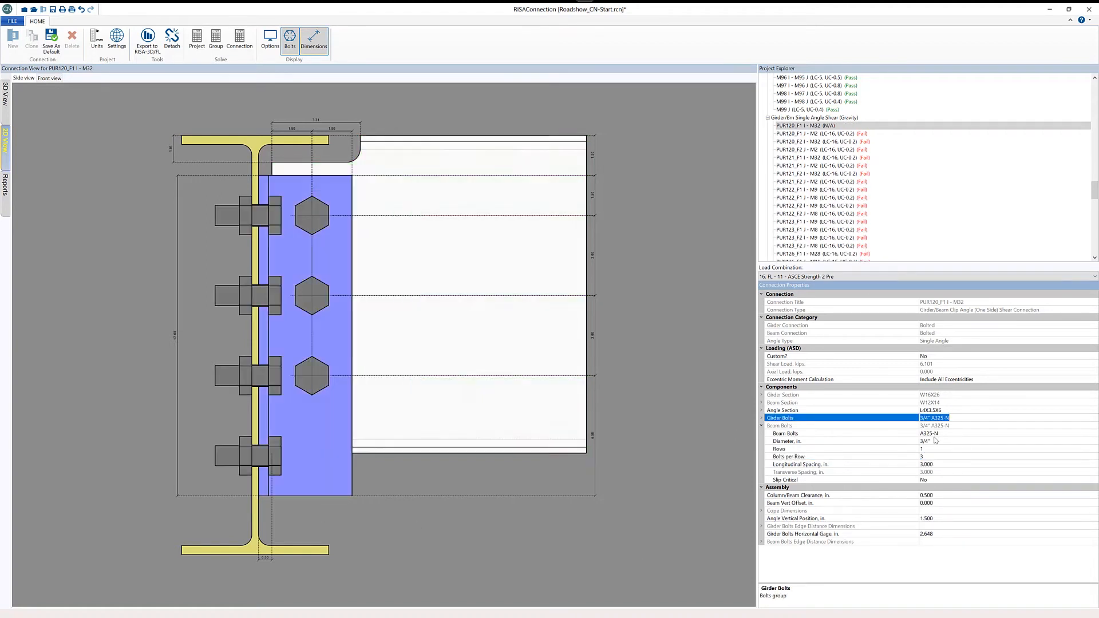
click(761, 418)
click(986, 449)
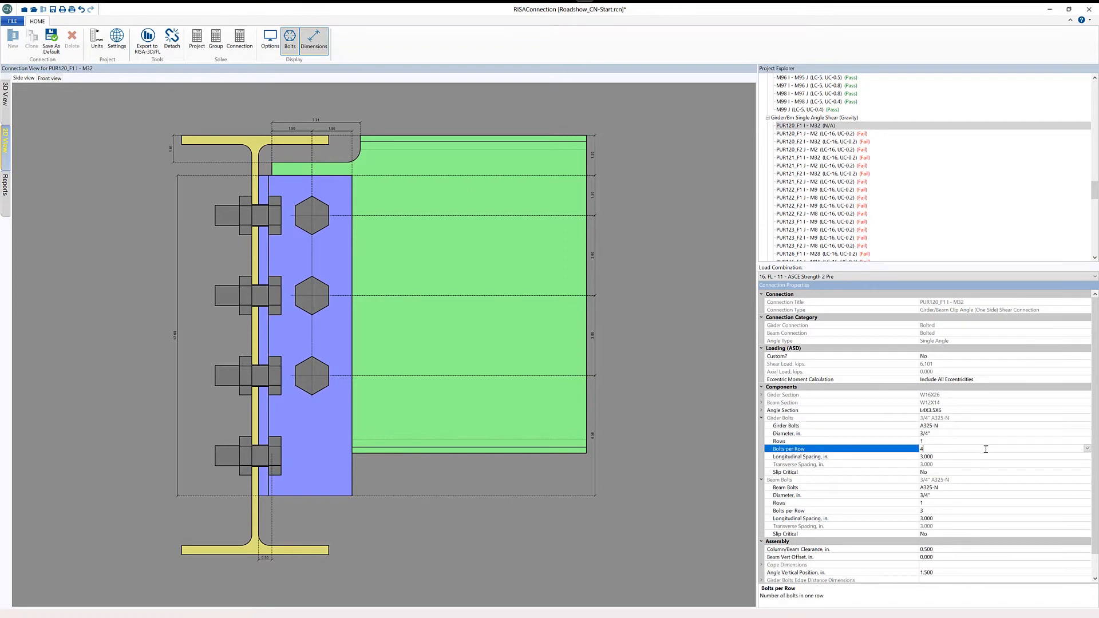
click(1087, 449)
click(936, 472)
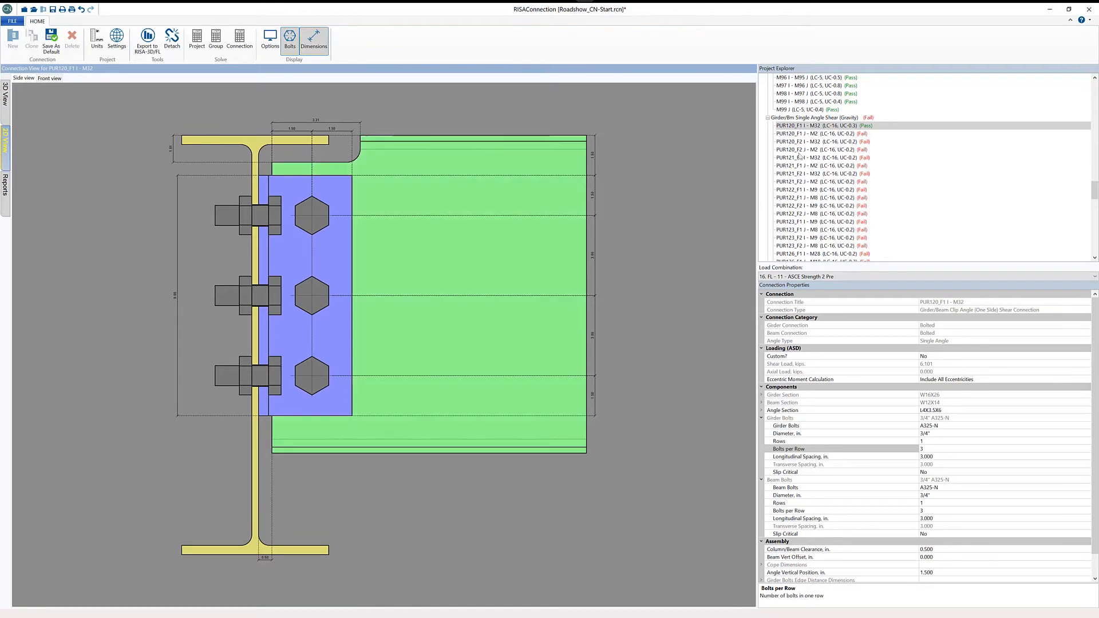
Step: For the whole Girder/Bm Single Angle Shear (Gravity) group, set both the girder bolts and the beam bolts to 3 bolts per row
click(807, 118)
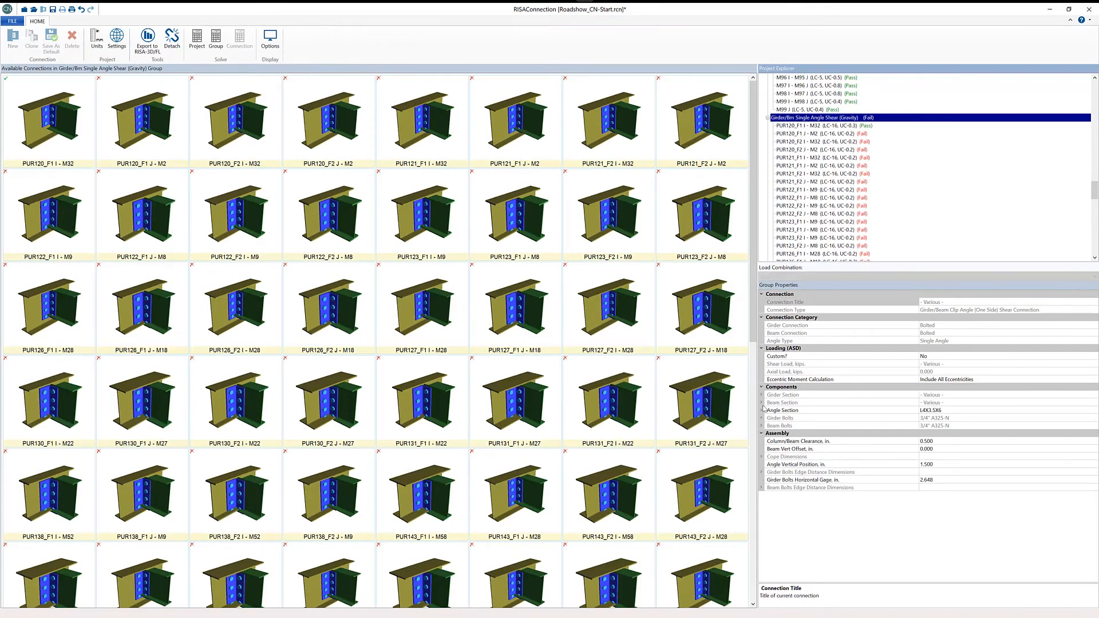
click(762, 419)
click(762, 480)
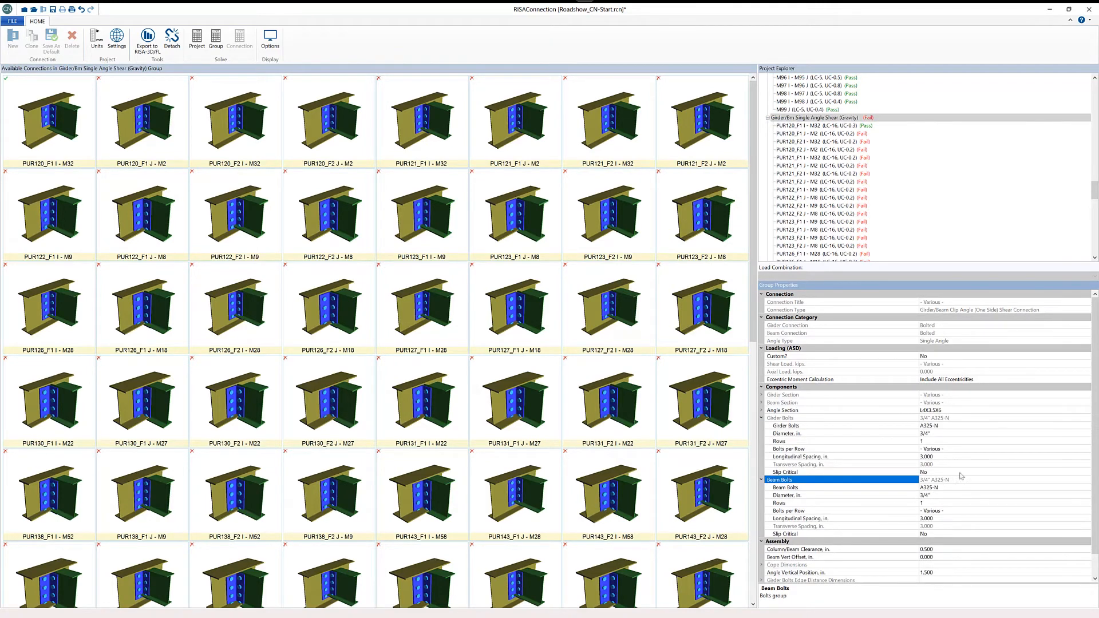
click(959, 449)
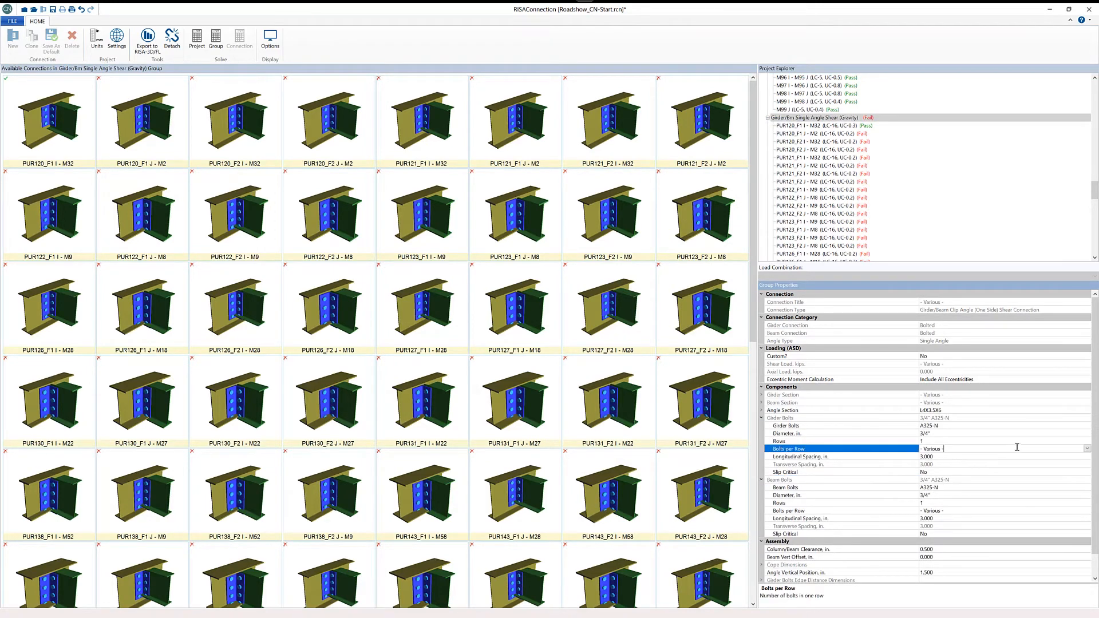
click(1087, 449)
click(929, 473)
click(996, 510)
click(1087, 510)
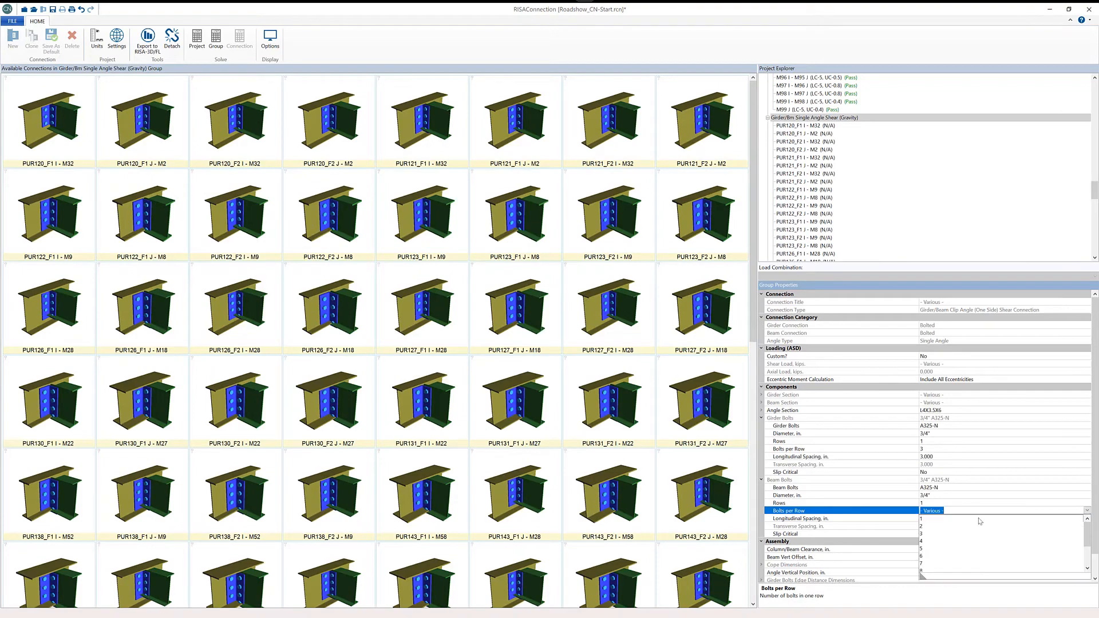
click(935, 534)
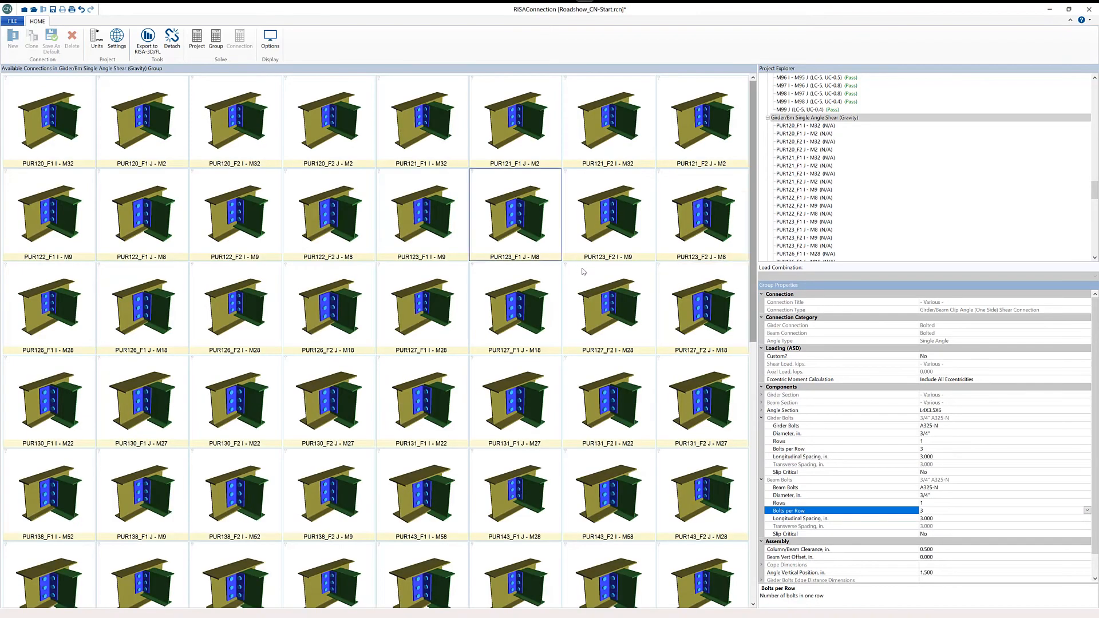
Step: Solve the whole Girder/Bm Single Angle Shear (Gravity) group and return to the project's overview of connection groups
click(215, 39)
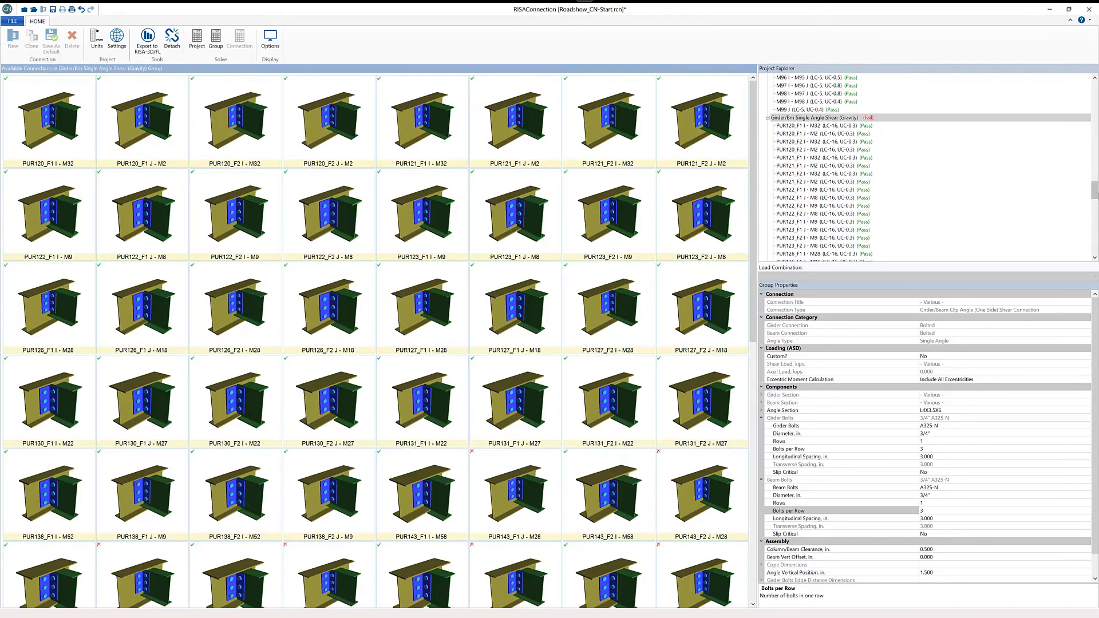
scroll(928, 172, up, 10)
click(831, 79)
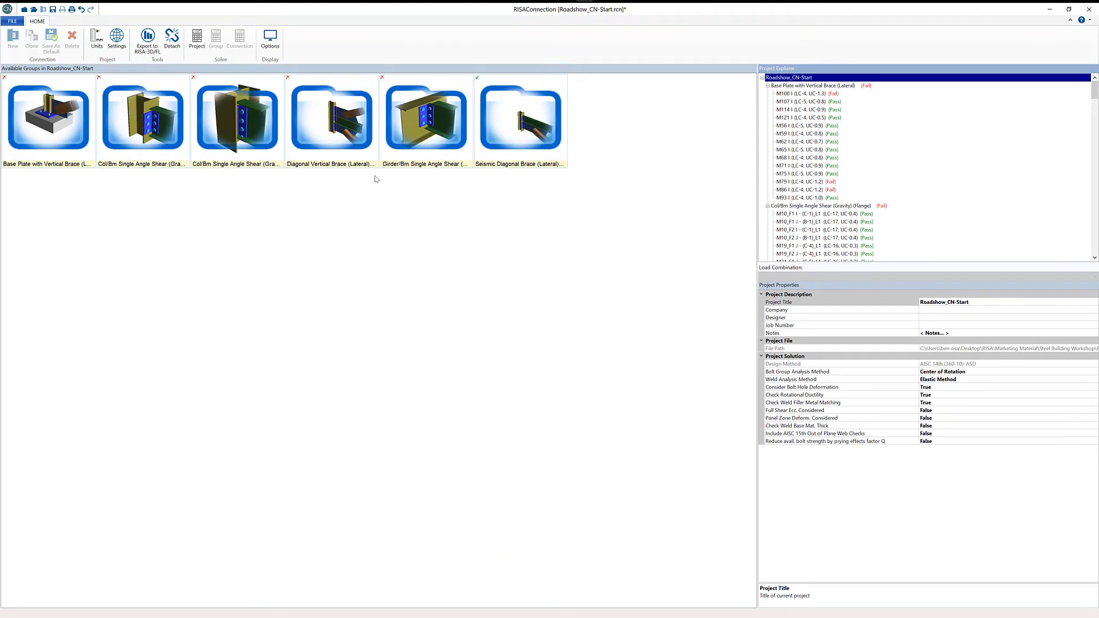
Step: Open connection M74 I - M73 J from the Diagonal Vertical Brace (Lateral) (Flange) group
click(355, 136)
double_click(355, 136)
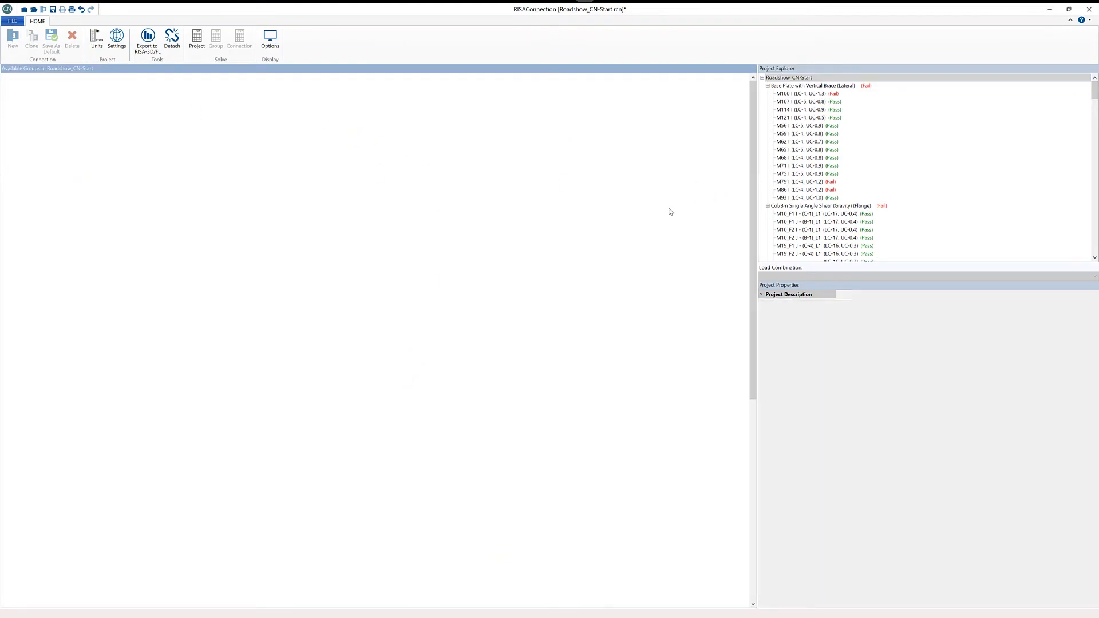
drag(1094, 127, 1088, 161)
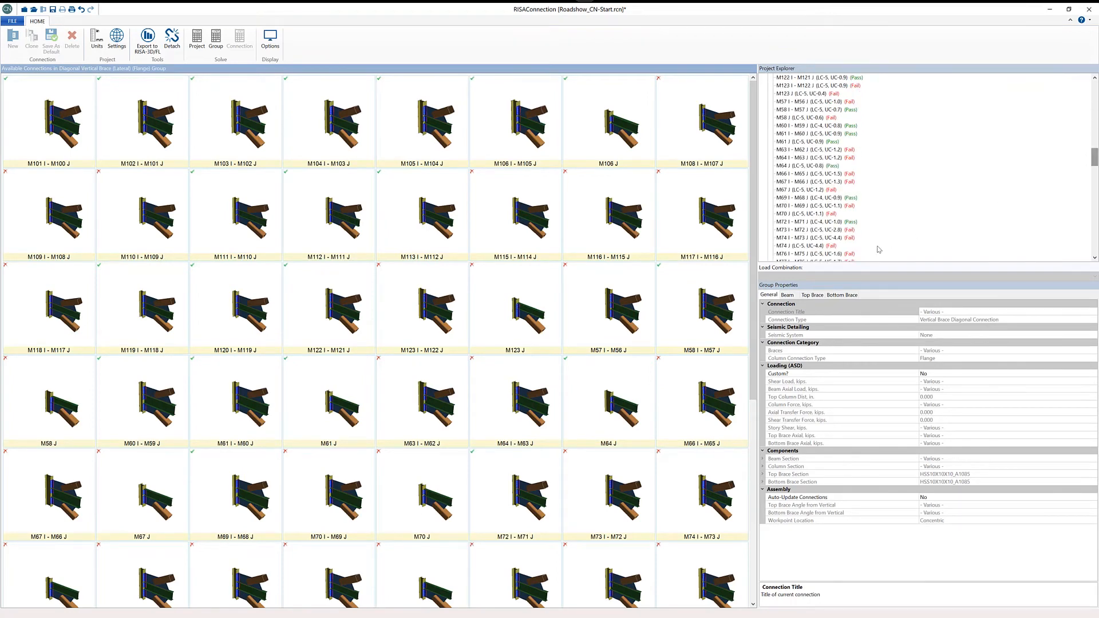
click(804, 238)
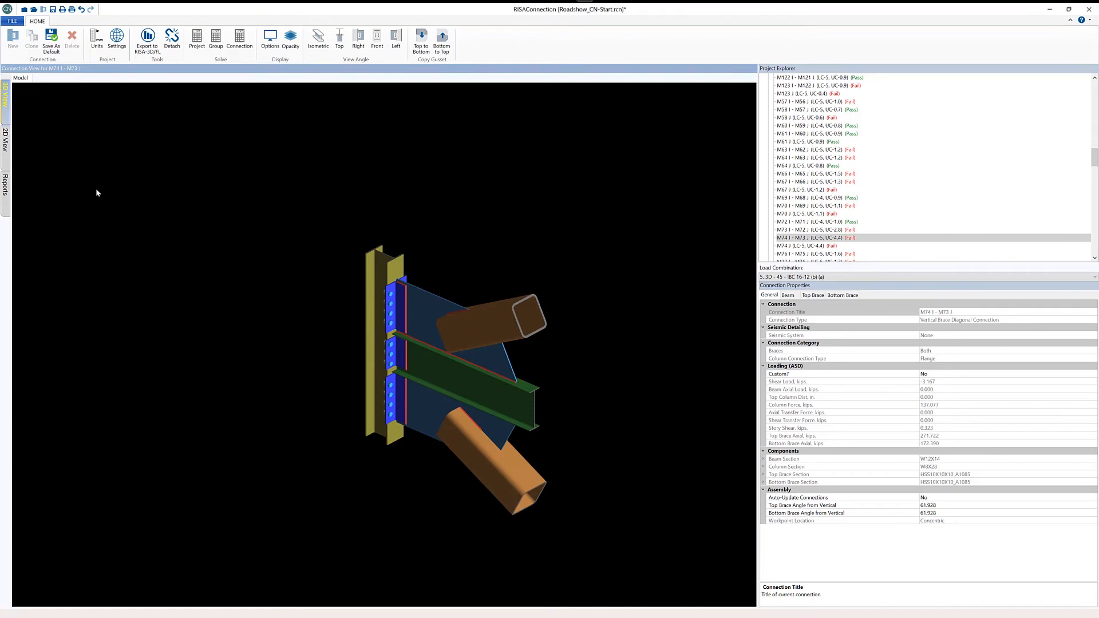
Step: In the report's top gusset/brace results, expand the Gusset Plate Compression (Whitmore) and Brace Weld Strength checks
click(5, 186)
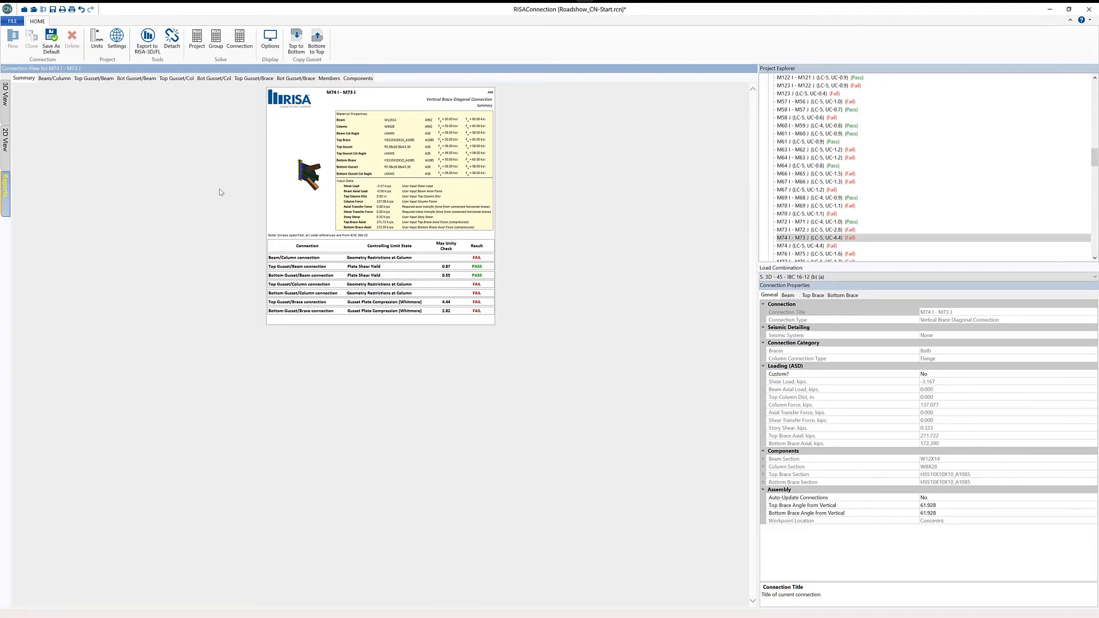
click(253, 78)
click(374, 223)
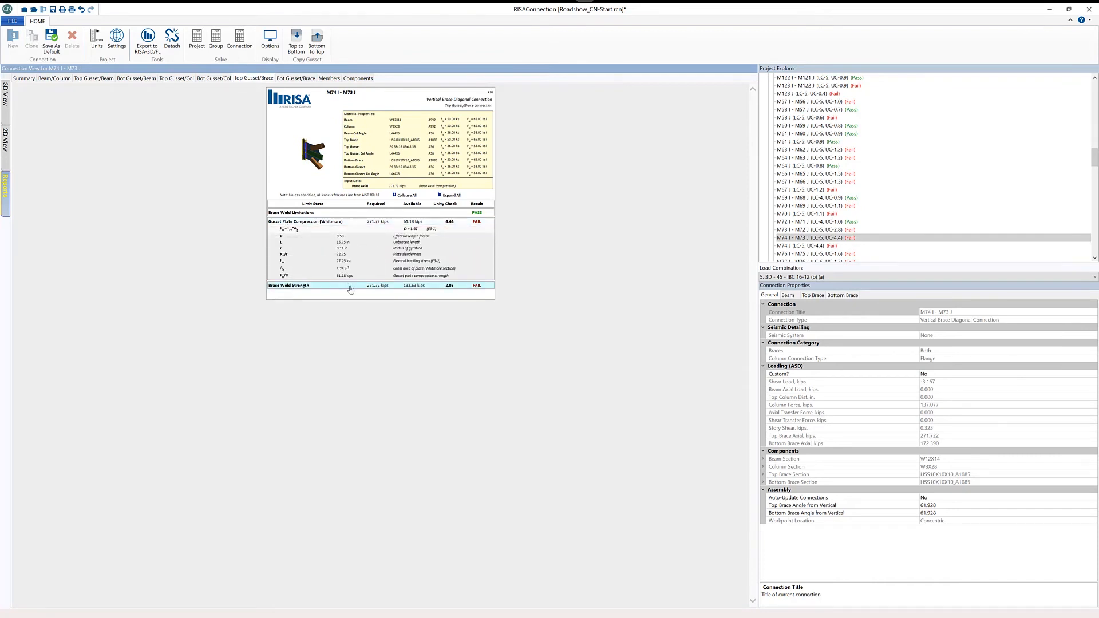
click(351, 287)
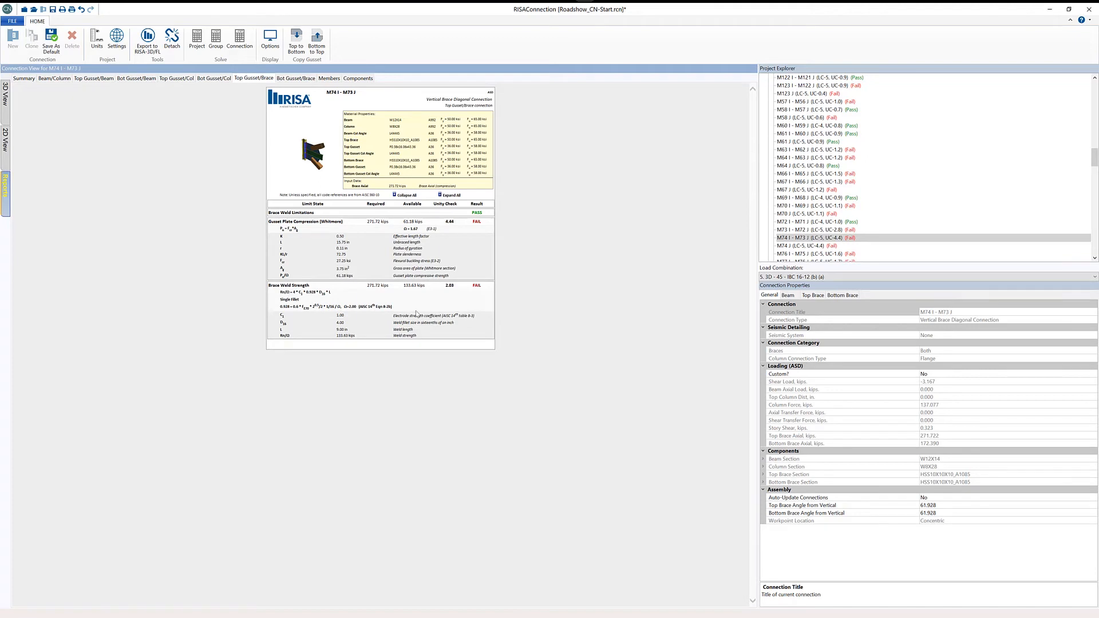
Step: Set the top gusset's thickness to 1.375 in and solve the connection
click(813, 295)
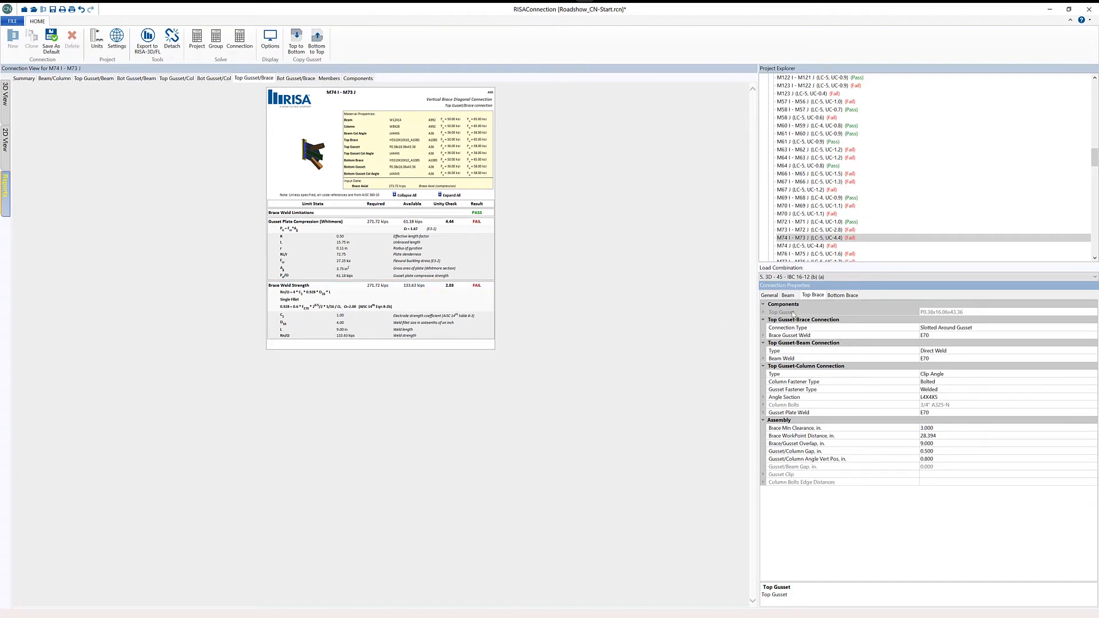
click(764, 313)
click(936, 337)
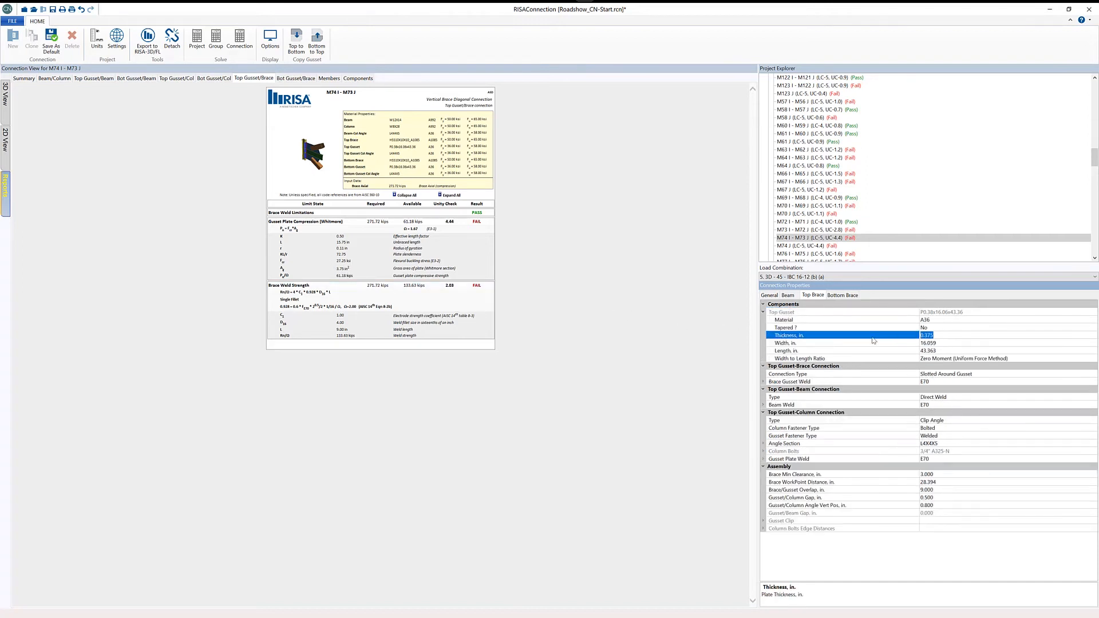
text(1)
key(Return)
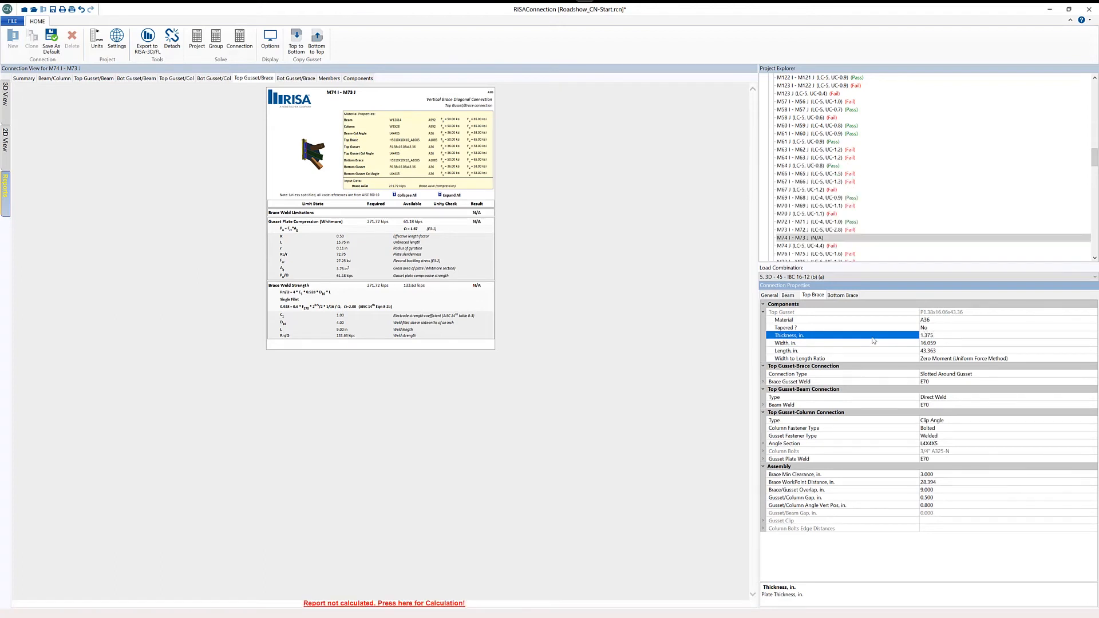
click(240, 41)
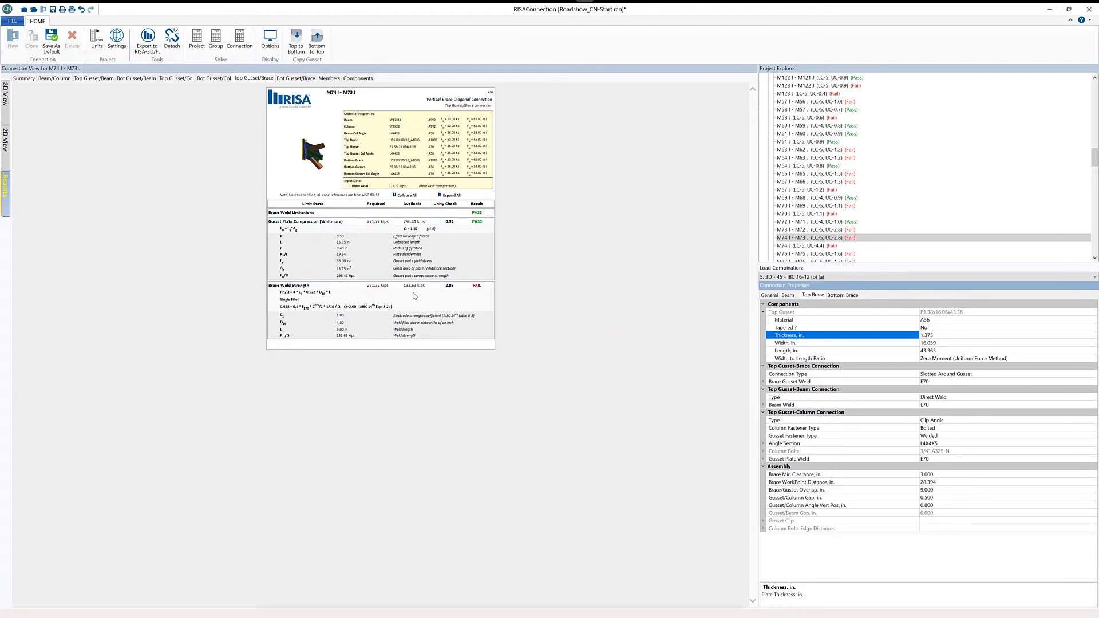
Step: Set the fillet size of the top brace-gusset weld to 9 sixteenths and solve the connection
click(763, 382)
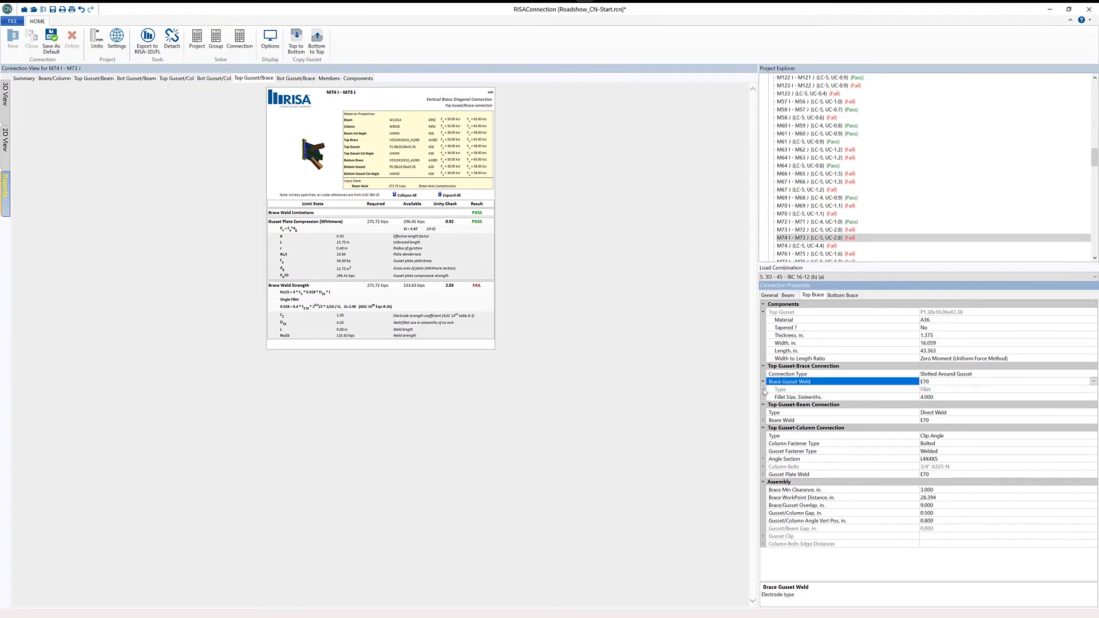
click(943, 397)
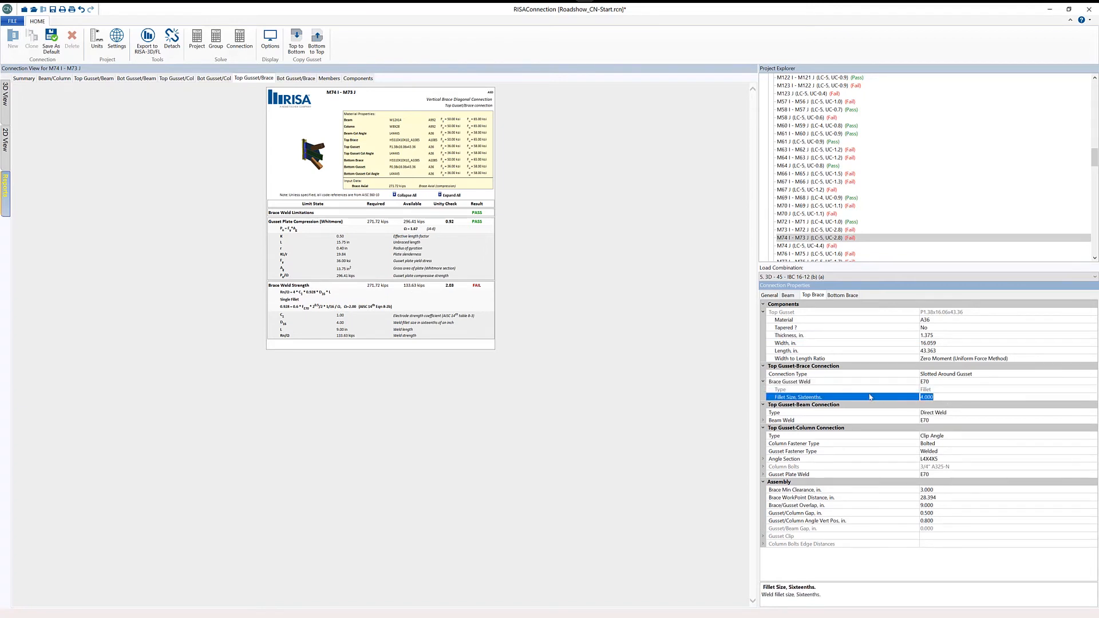
text(9)
key(Return)
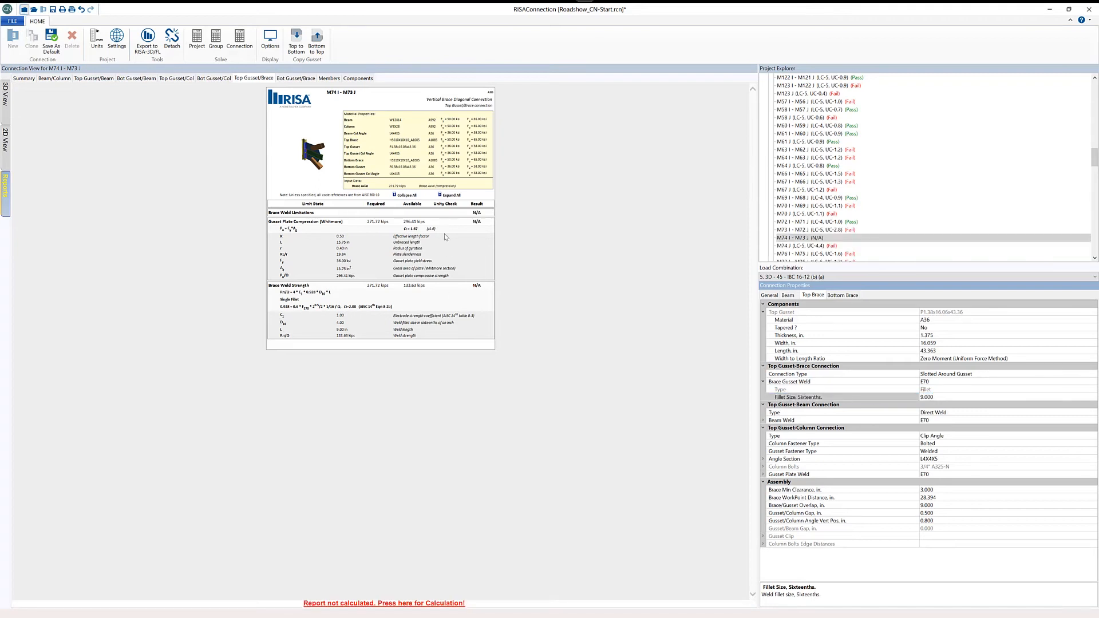
click(239, 40)
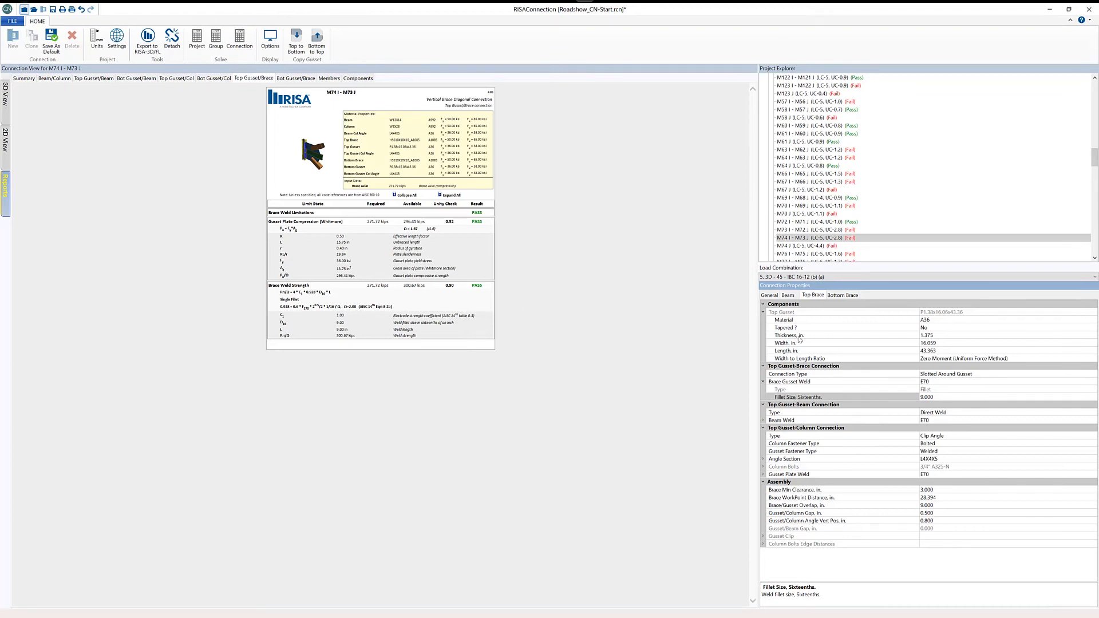
Step: Set the bottom gusset's thickness to 1.375 in and solve the connection
click(839, 295)
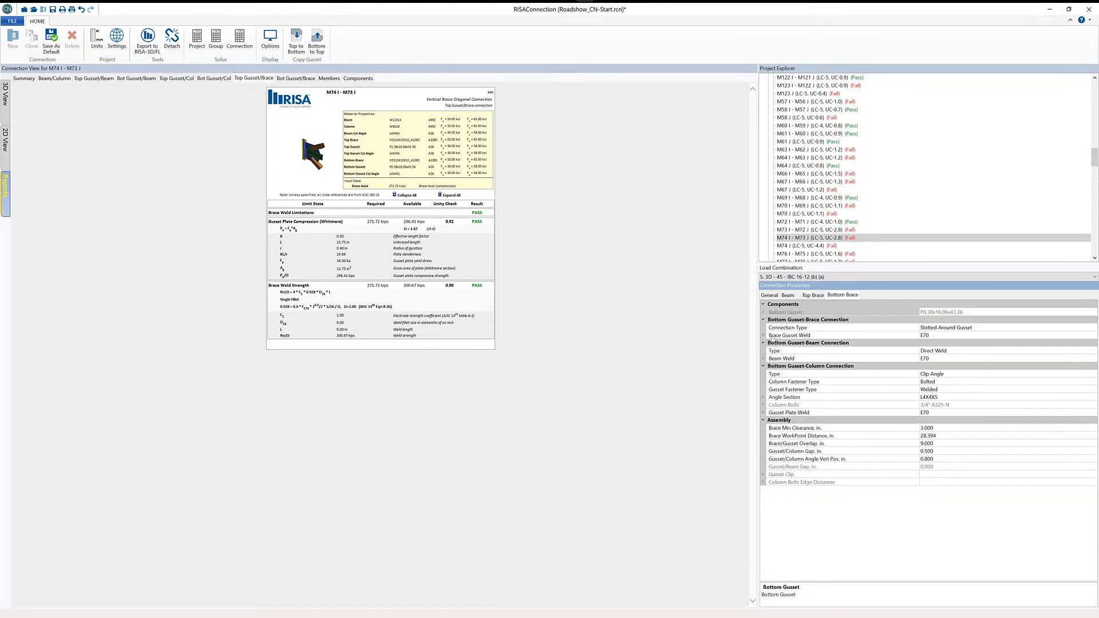
click(763, 312)
click(895, 336)
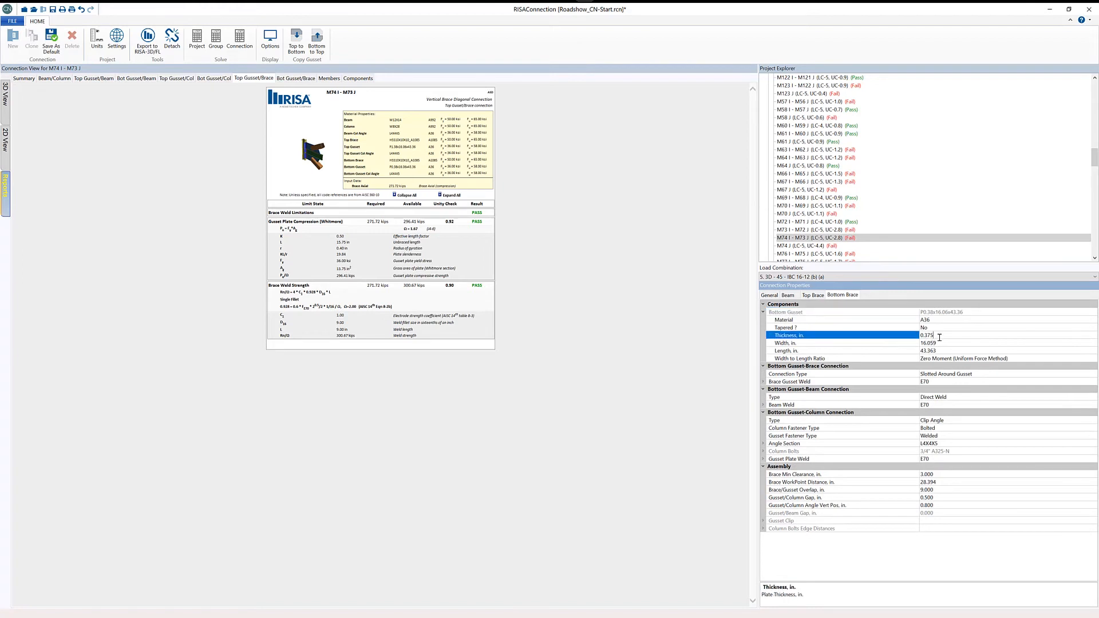
text(1.375)
key(Return)
click(239, 40)
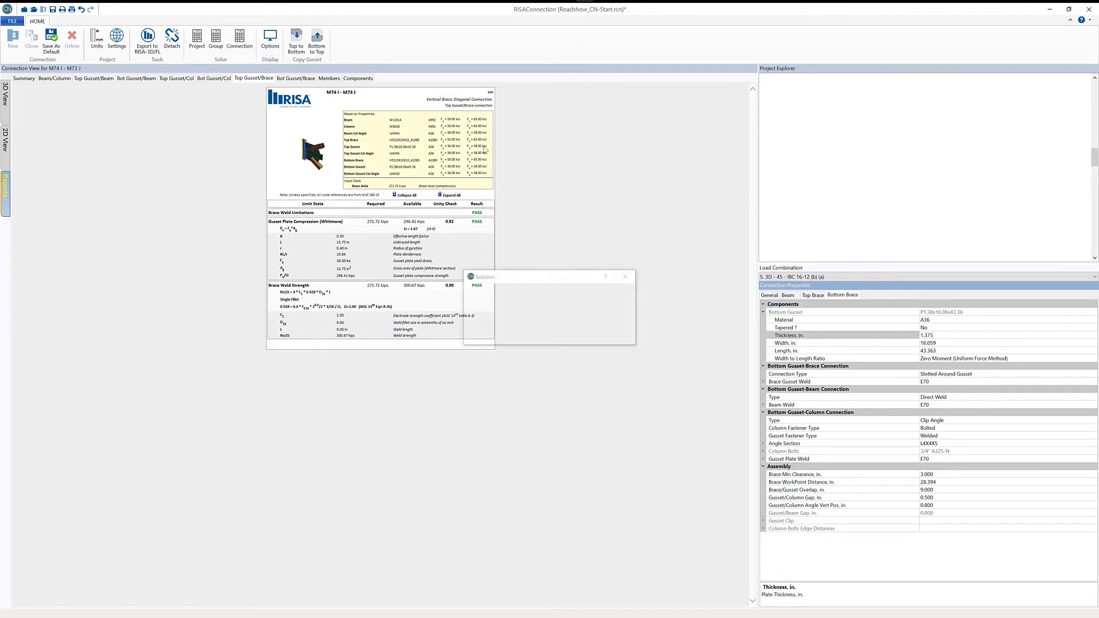
Step: Set the fillet size of the bottom brace-gusset weld to 9 sixteenths and solve the connection
click(764, 381)
click(884, 395)
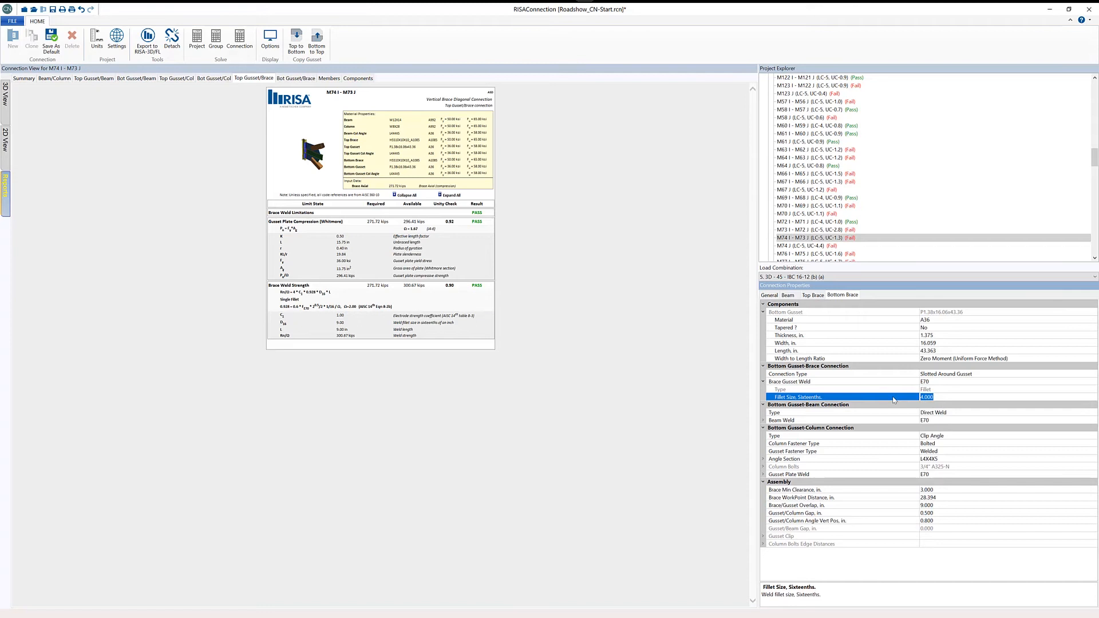
text(9)
key(Return)
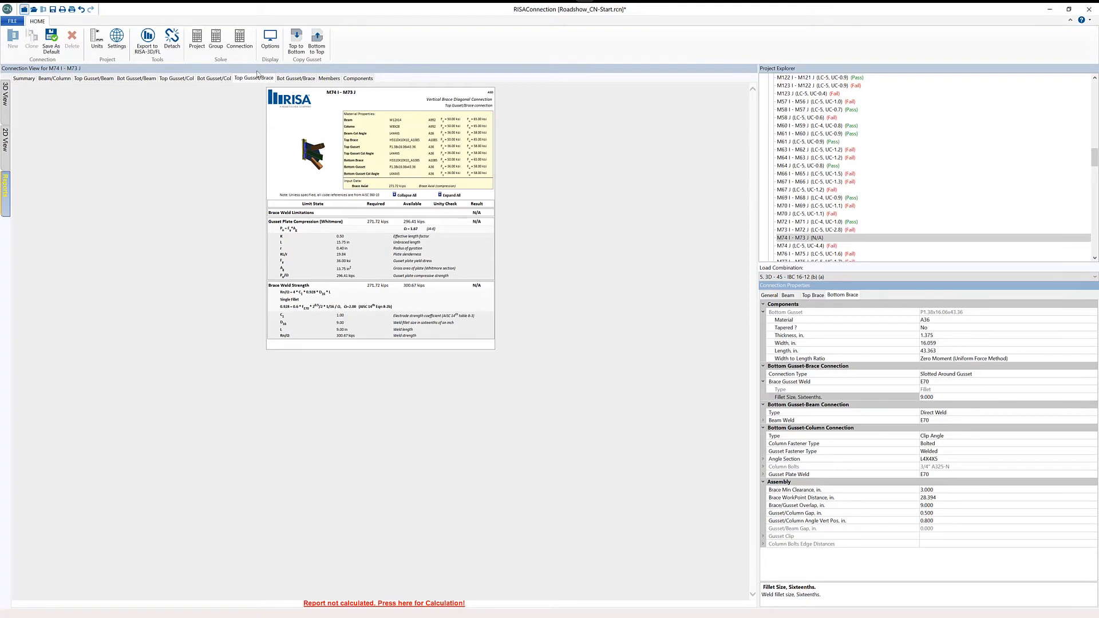
click(239, 40)
Step: In the report's bottom gusset/brace results, expand the Gusset Plate Compression (Whitmore) and Brace Weld Strength checks
click(285, 78)
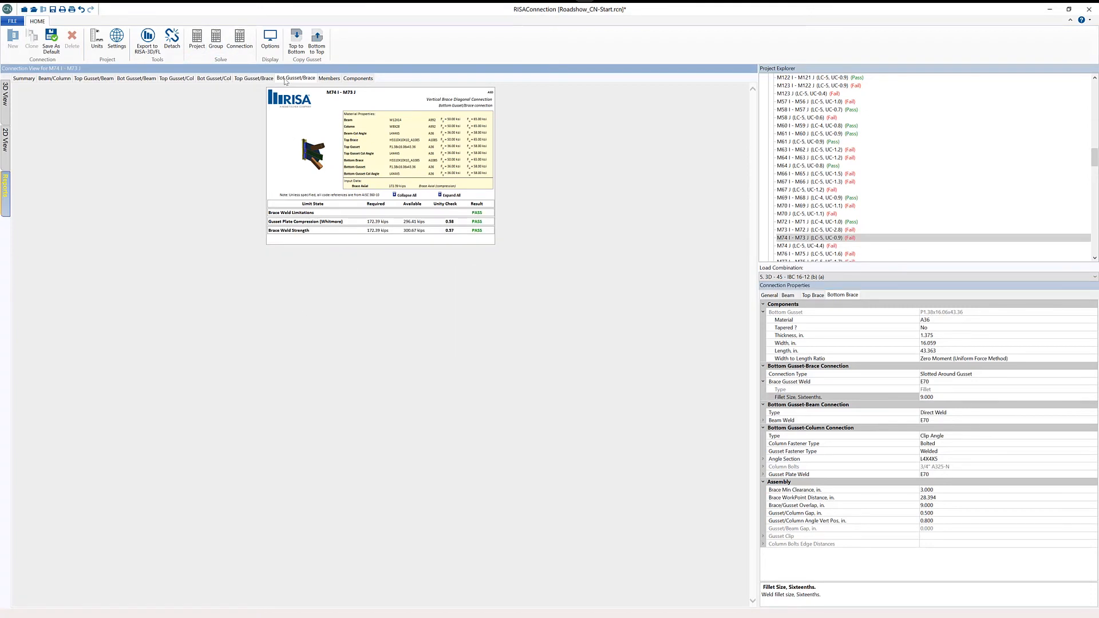
click(473, 223)
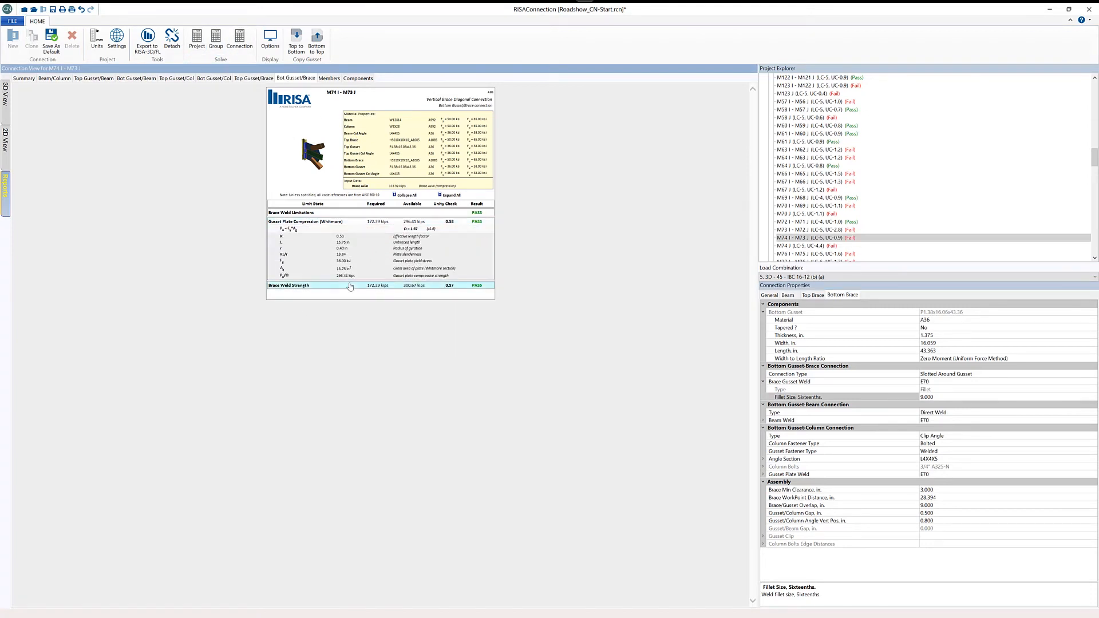
click(350, 286)
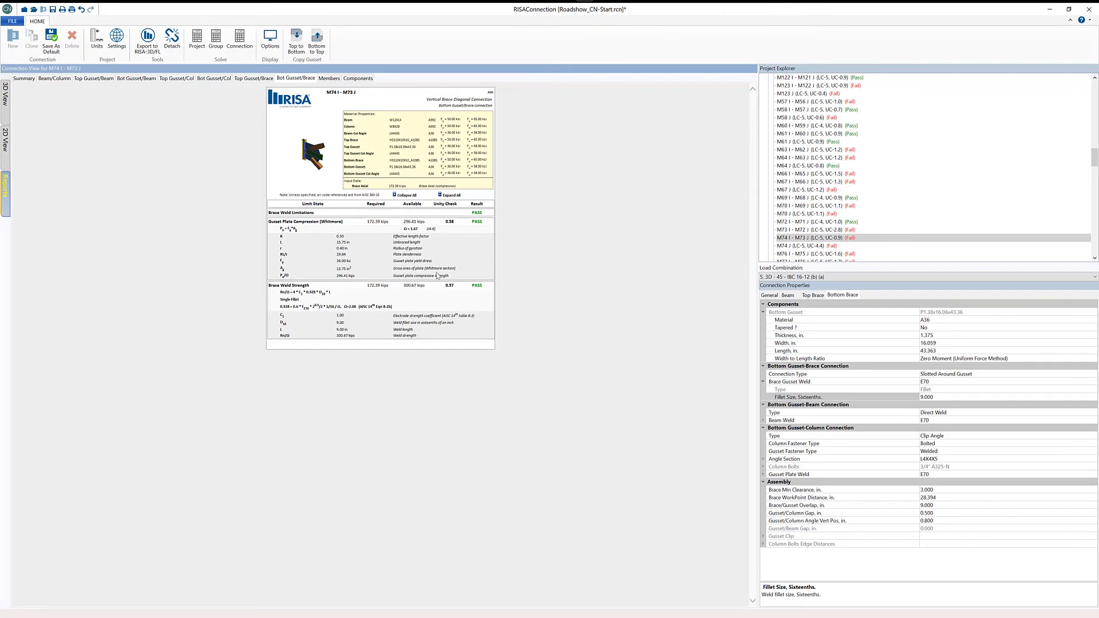
Step: Review the report summary and expand the Geometry Restrictions at Column check of the beam/column connection
click(24, 78)
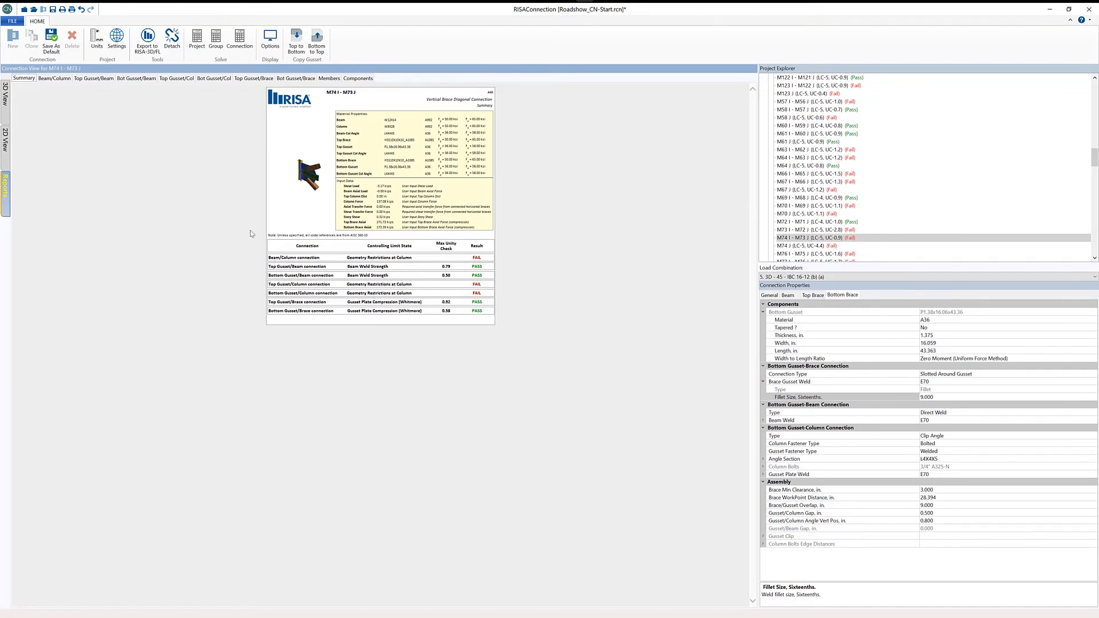
click(58, 78)
click(382, 242)
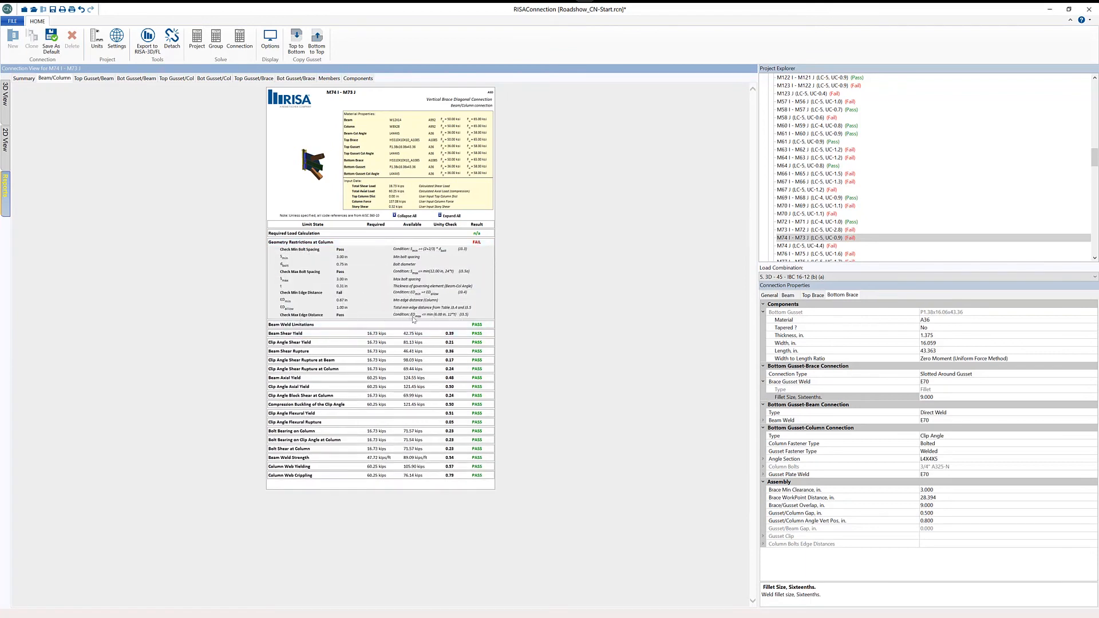
Step: Examine the column bolts and clip angles in the 2D side view and front view
click(7, 139)
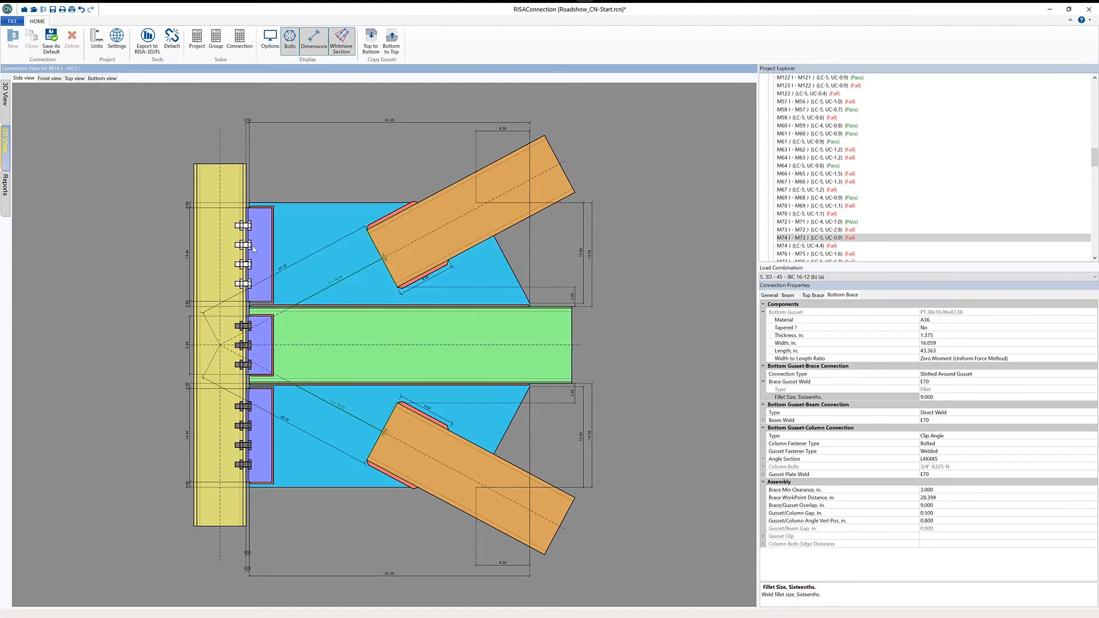
click(237, 209)
click(50, 78)
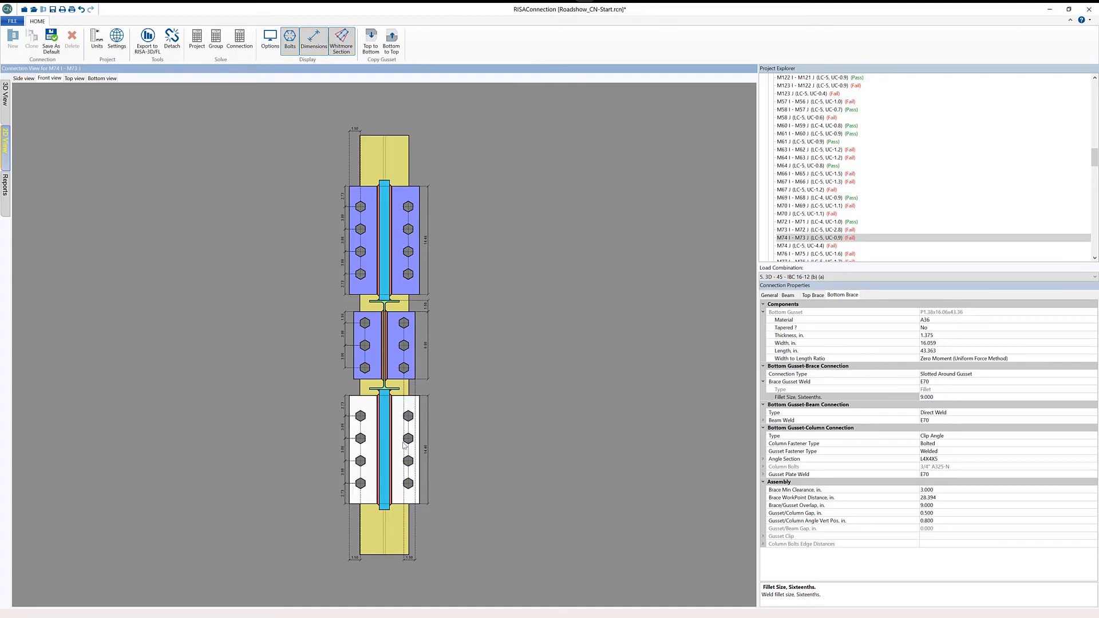
Step: Change the beam-column connection type to Shear Tab and solve the connection with its beam/column report shown
click(392, 360)
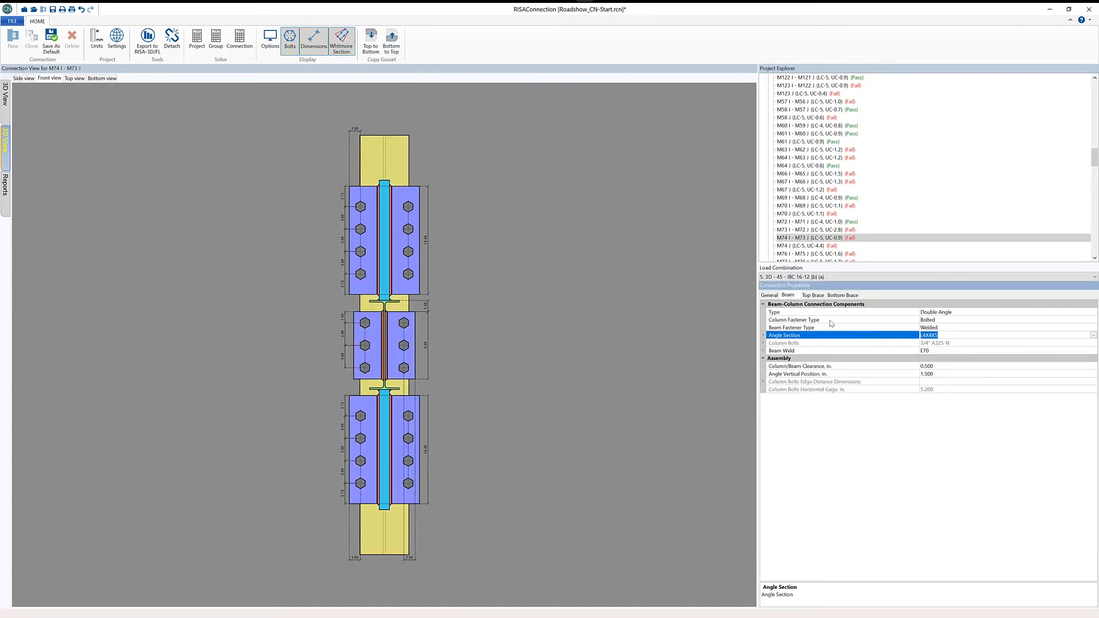
click(1056, 312)
click(1094, 313)
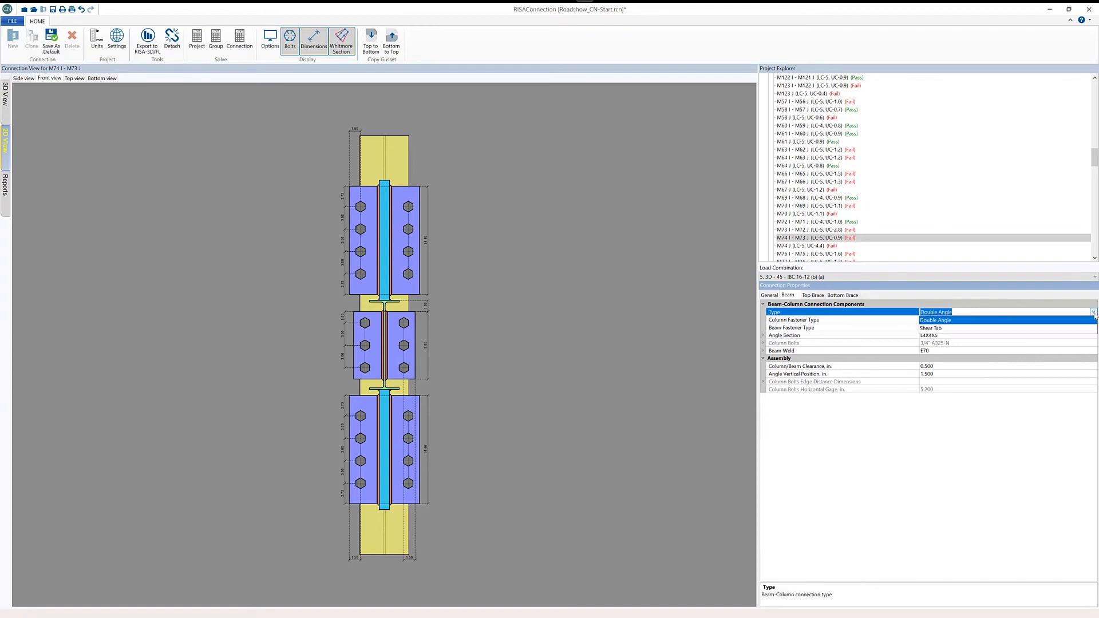
click(967, 329)
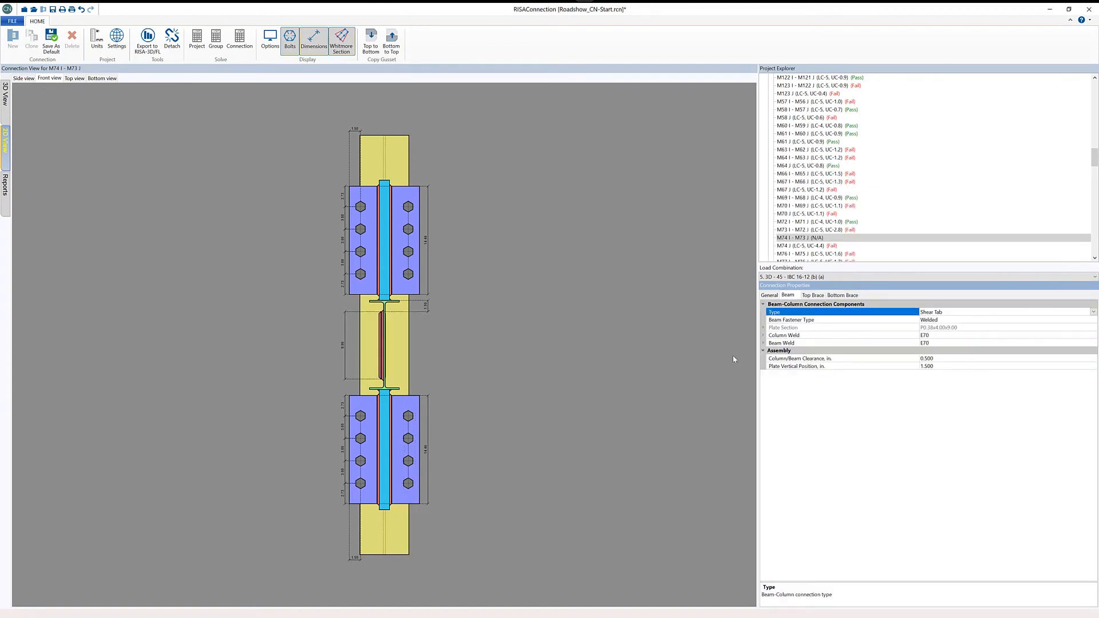
click(100, 228)
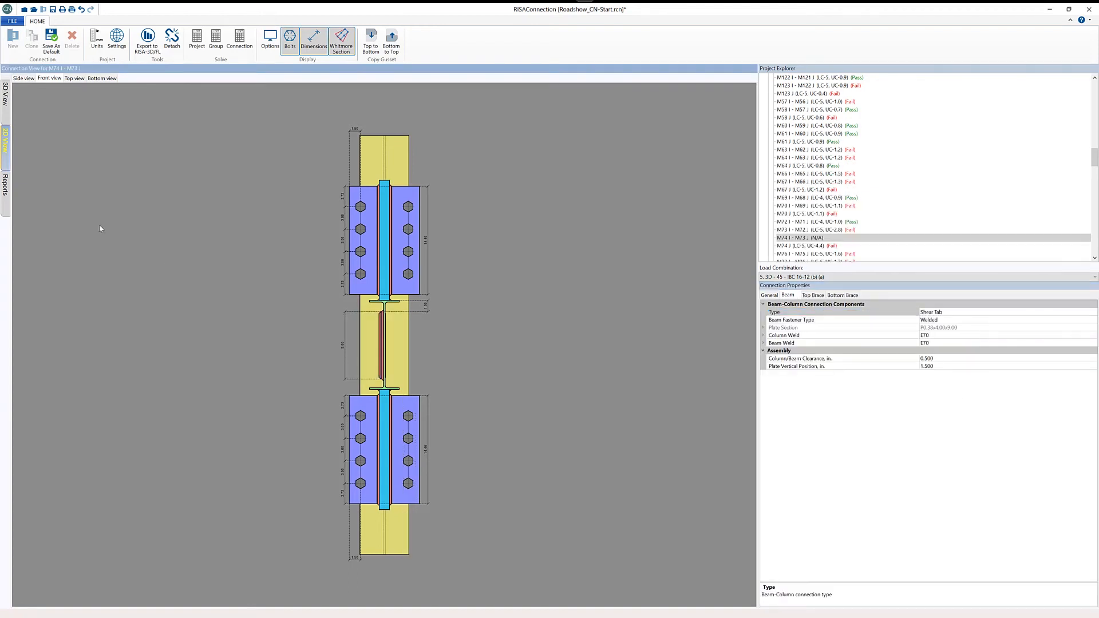
click(8, 187)
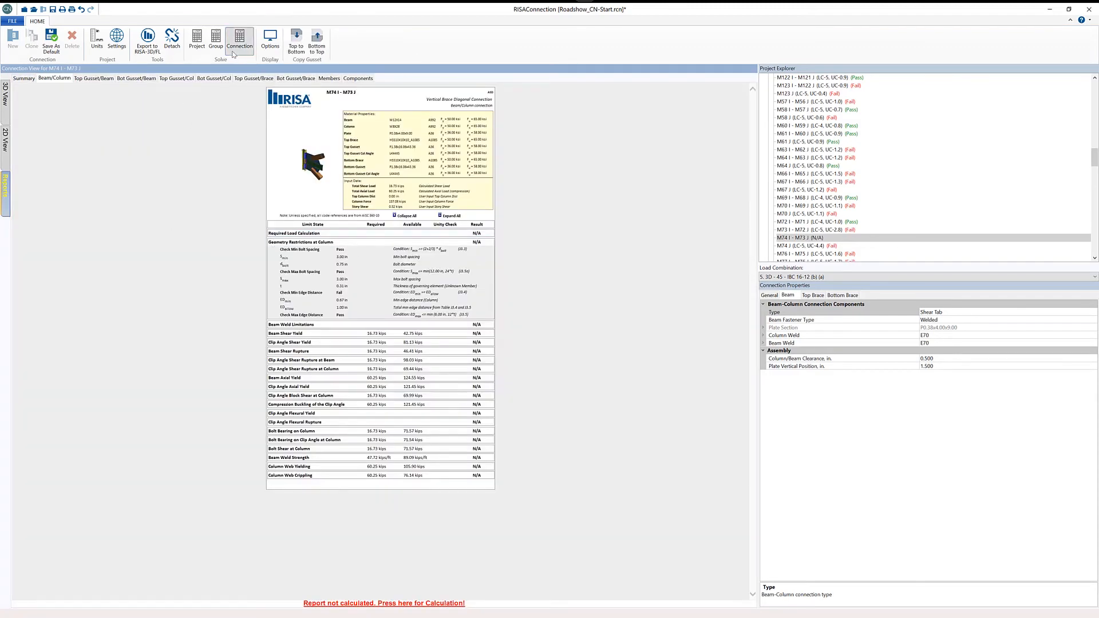
click(233, 53)
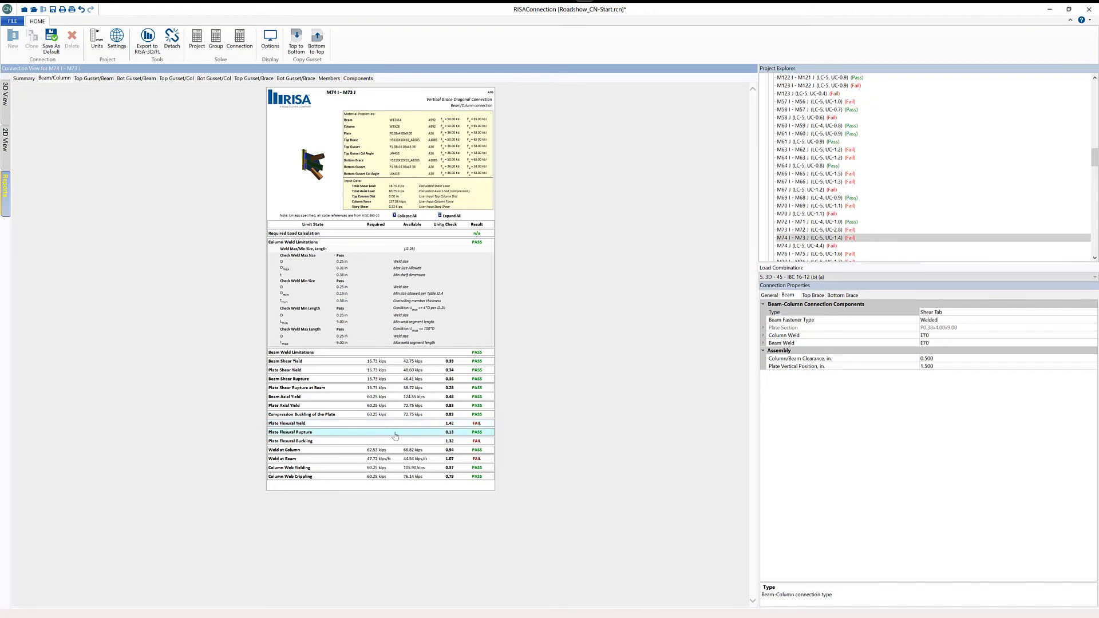
Step: Set the shear tab plate's thickness to 0.5 in and solve the connection
click(763, 327)
drag(960, 345, 885, 338)
text(.5)
key(Return)
click(239, 40)
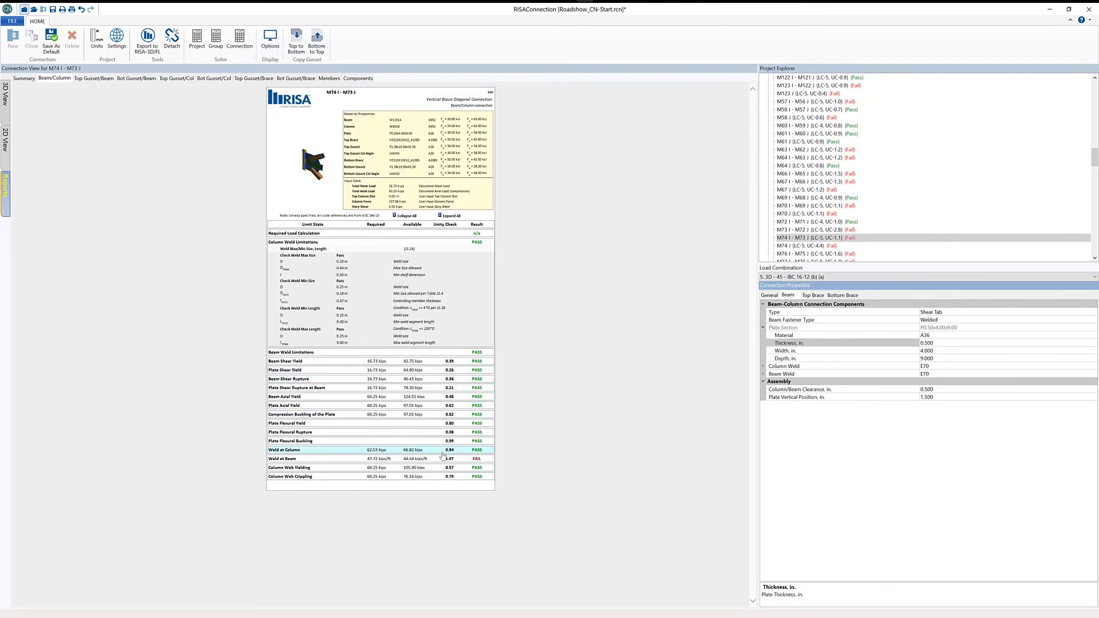
Step: Review the Weld at Beam check, set the beam weld's fillet size to 5 sixteenths, and solve the connection
click(320, 459)
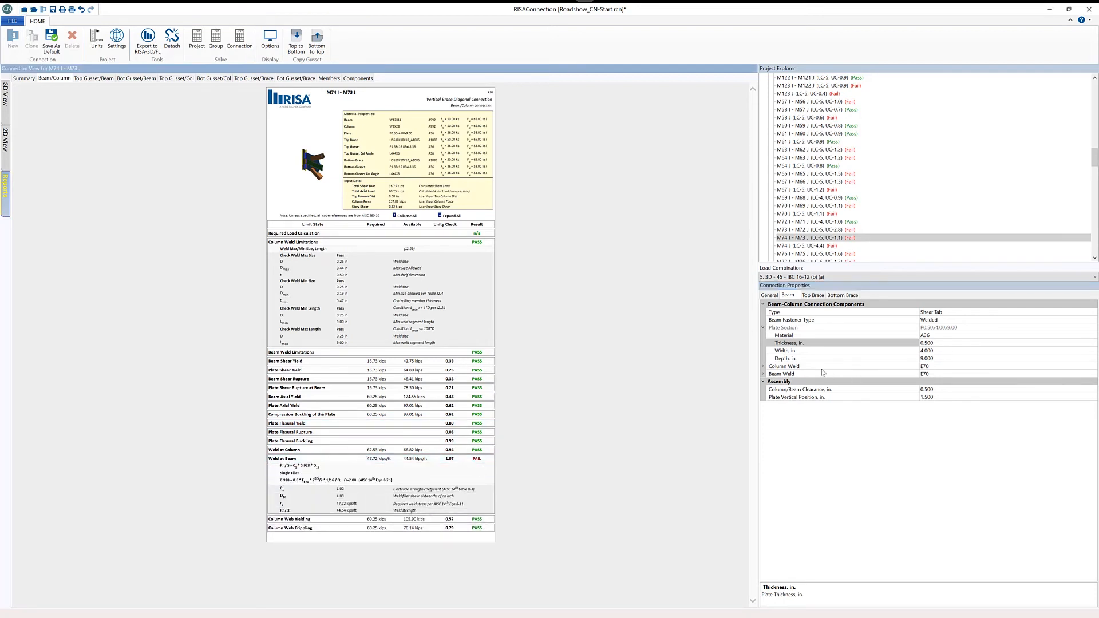
click(763, 374)
click(852, 389)
text(5)
key(Return)
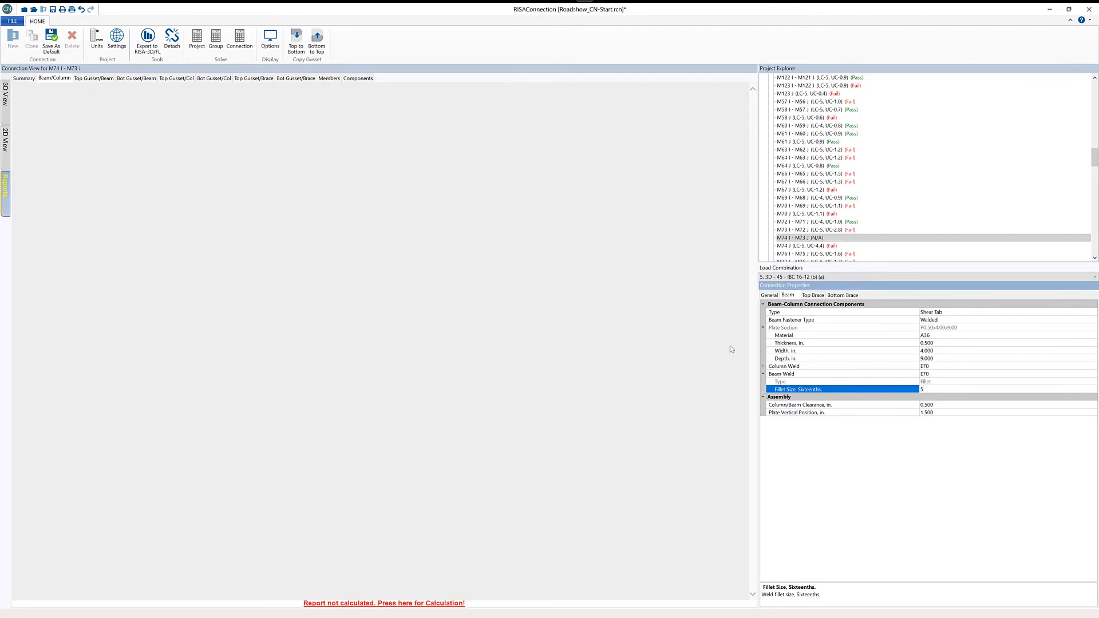
click(239, 41)
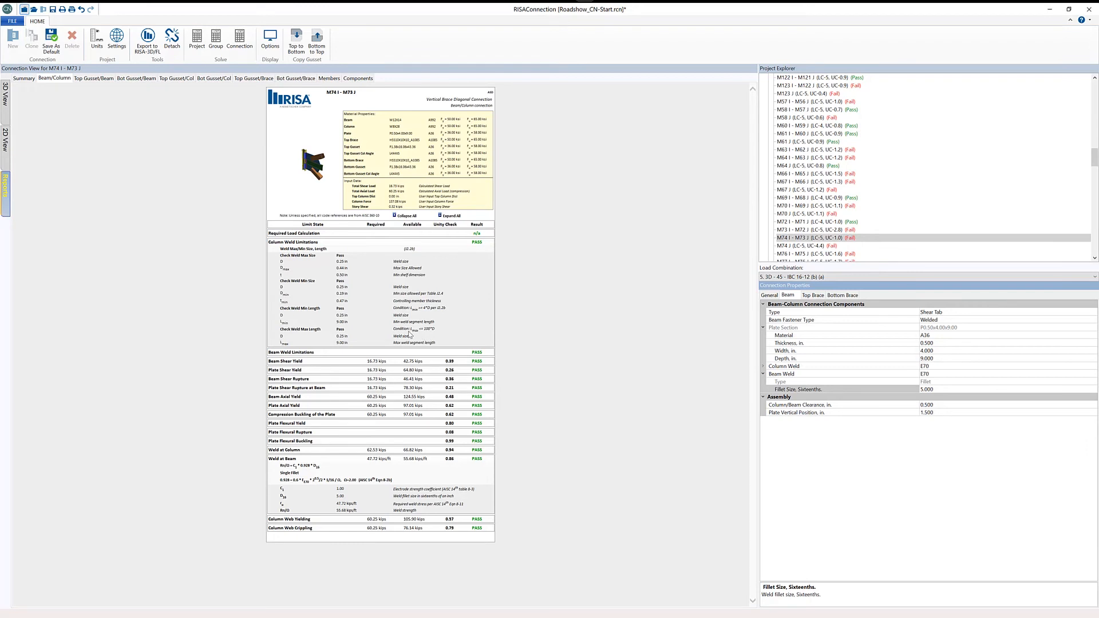
Step: Change the top gusset-column clip angle section to L3X2.5X5, selecting the angle in the 2D front view
click(5, 140)
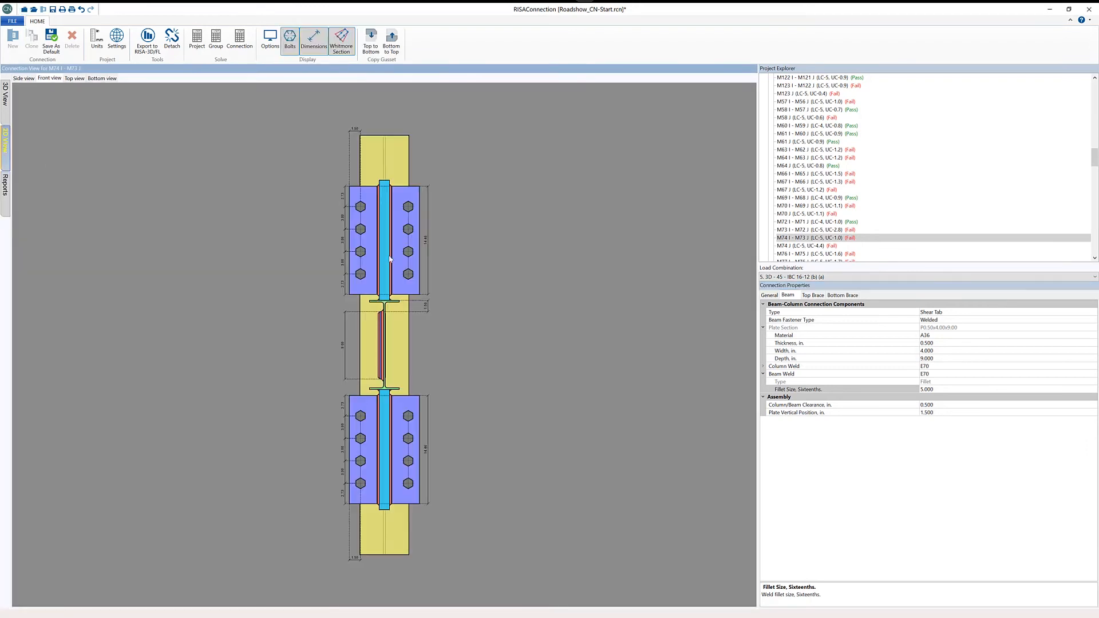
click(404, 224)
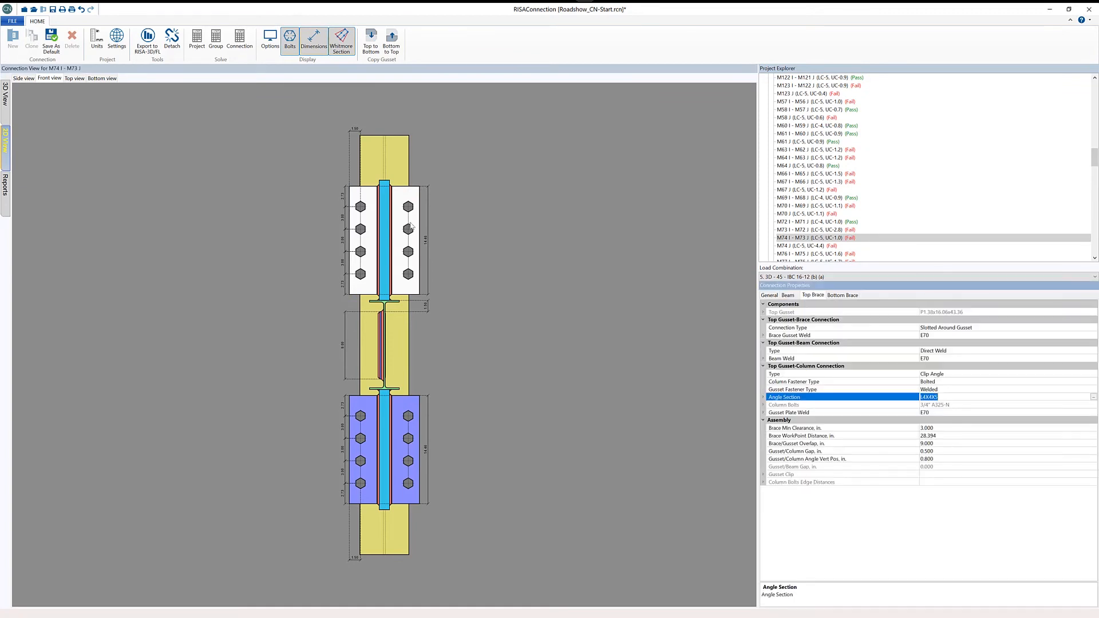
click(1092, 396)
drag(569, 324, 569, 357)
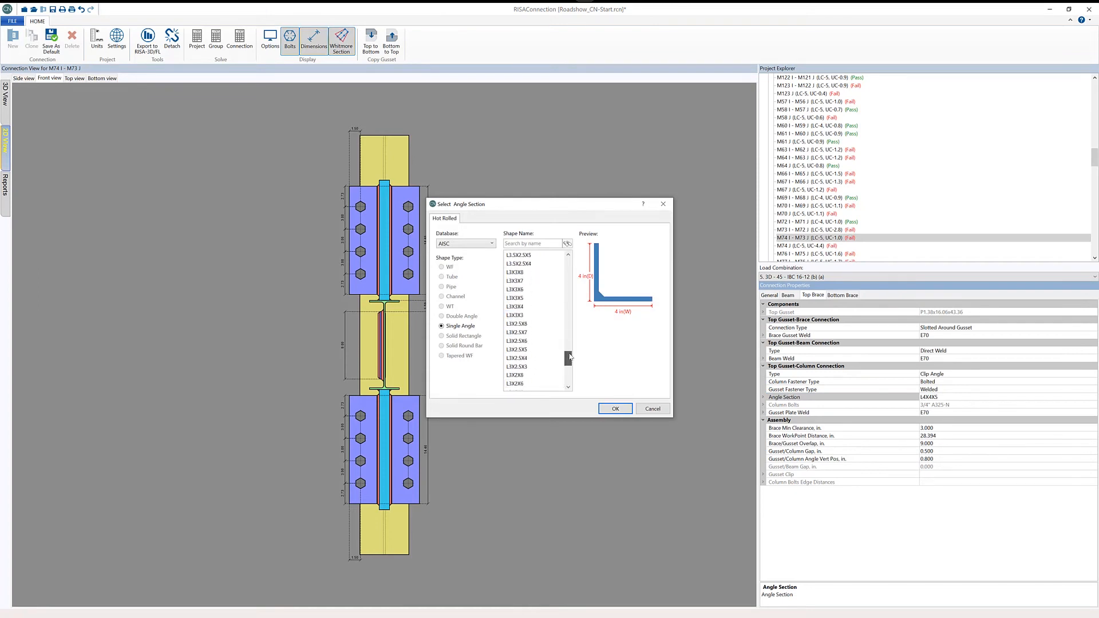
click(519, 351)
click(606, 408)
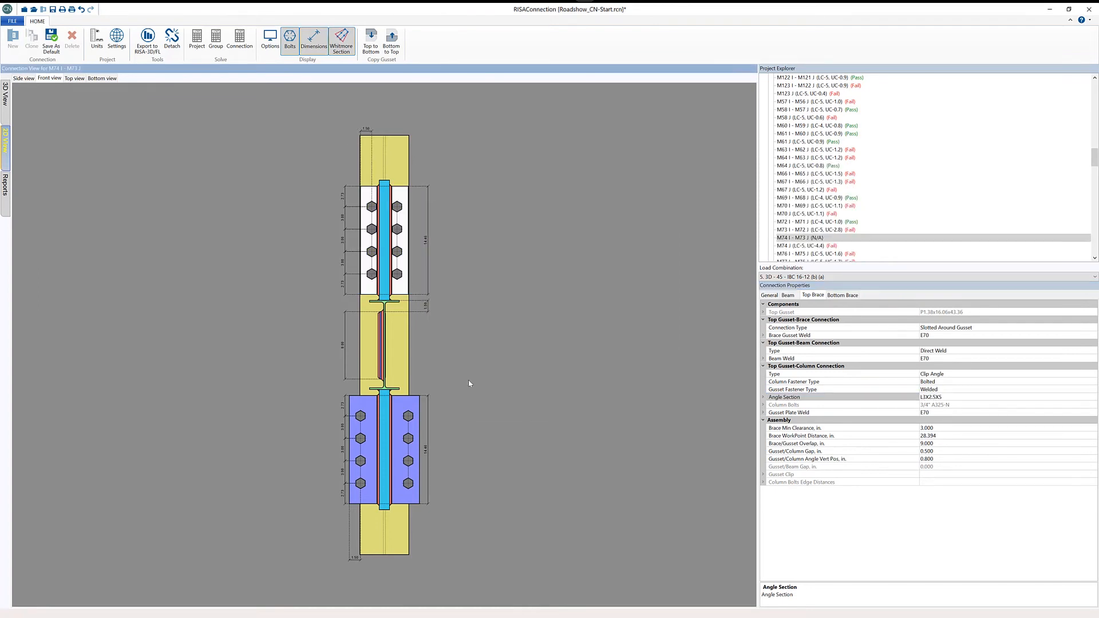
Step: Change the bottom gusset-column clip angle section to L3X2.5X5
click(404, 425)
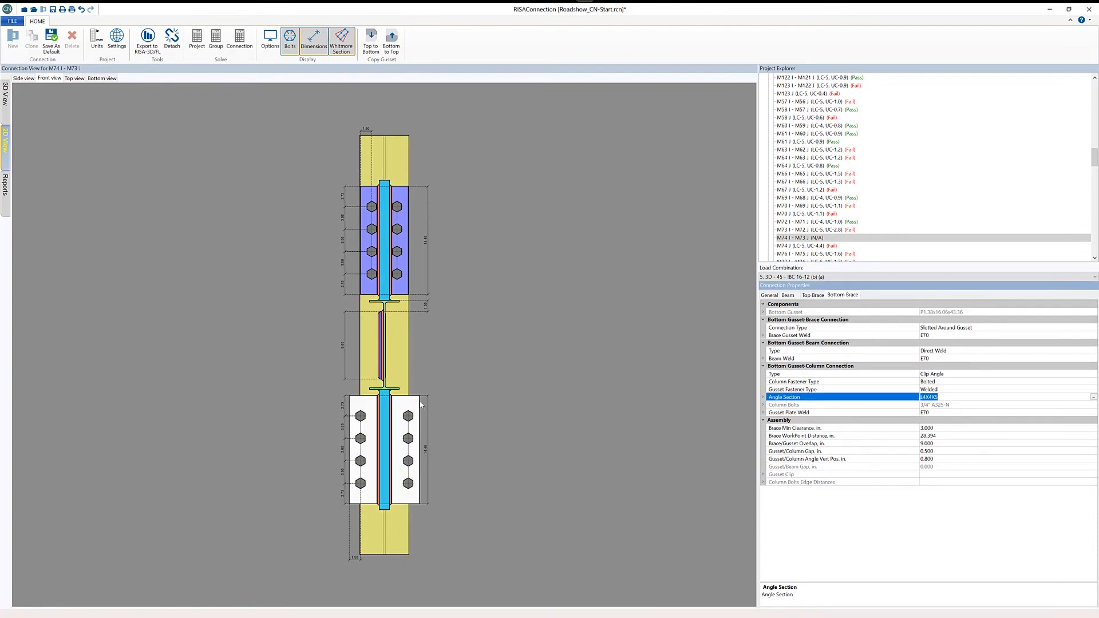
click(1093, 398)
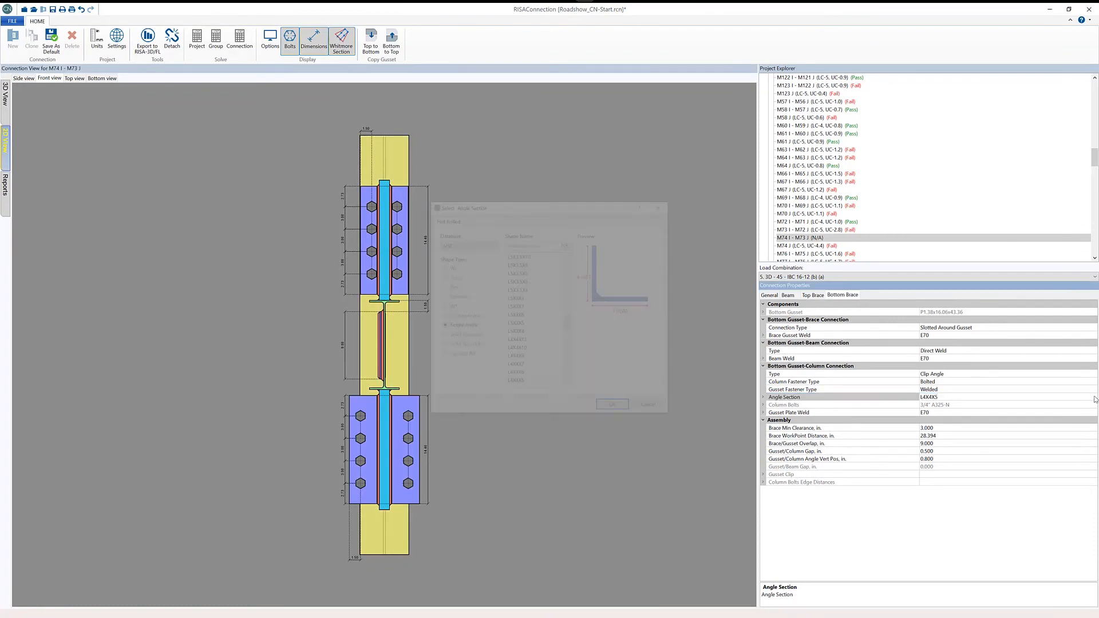
scroll(546, 343, down, 7)
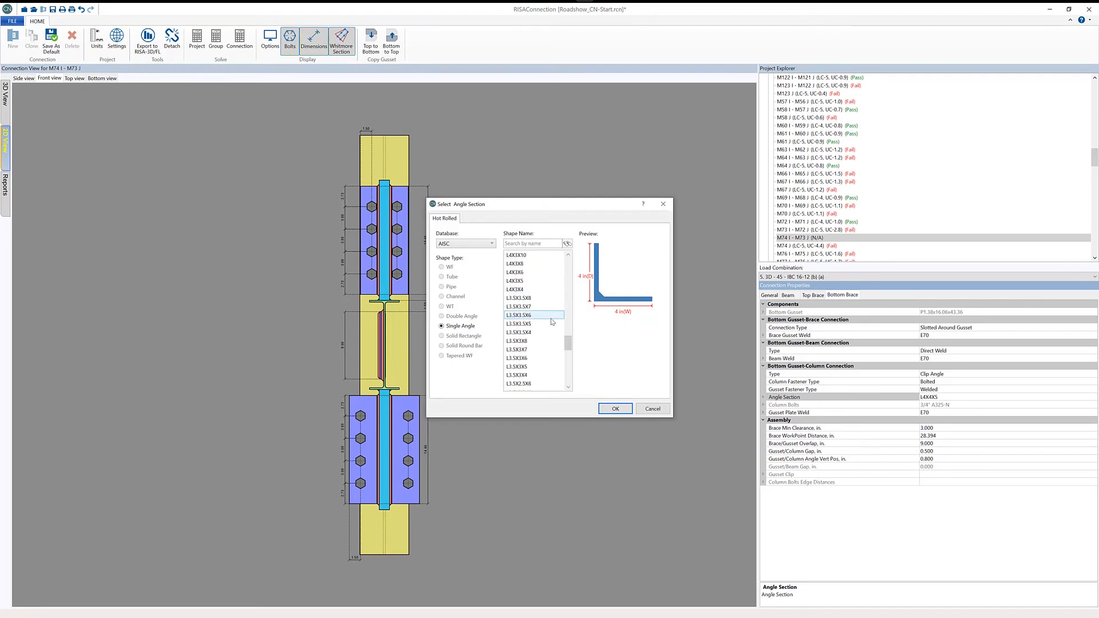
click(540, 366)
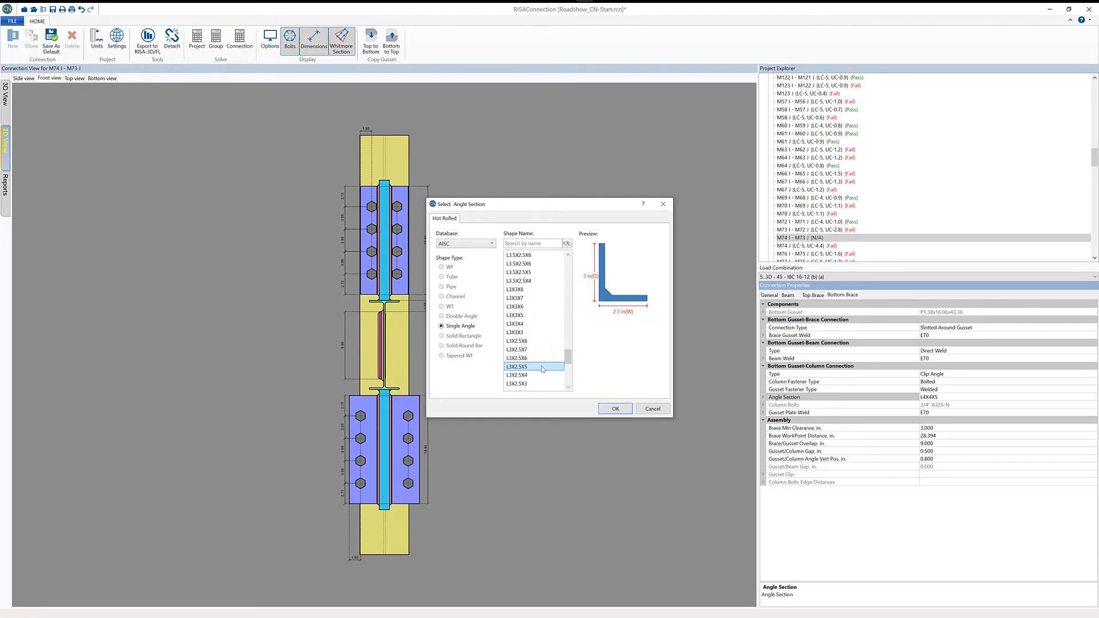
click(612, 408)
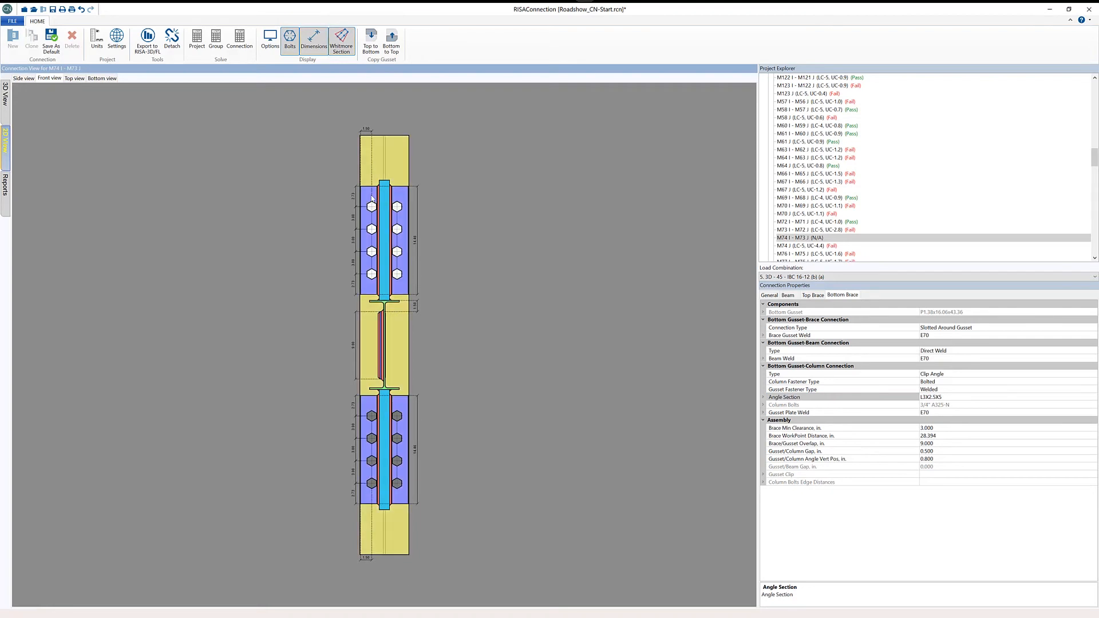
Step: Set the connector horizontal edge distance to 1.25 in for the top and bottom gusset angles, solve the connection, and view its general properties
click(369, 131)
text(1.250)
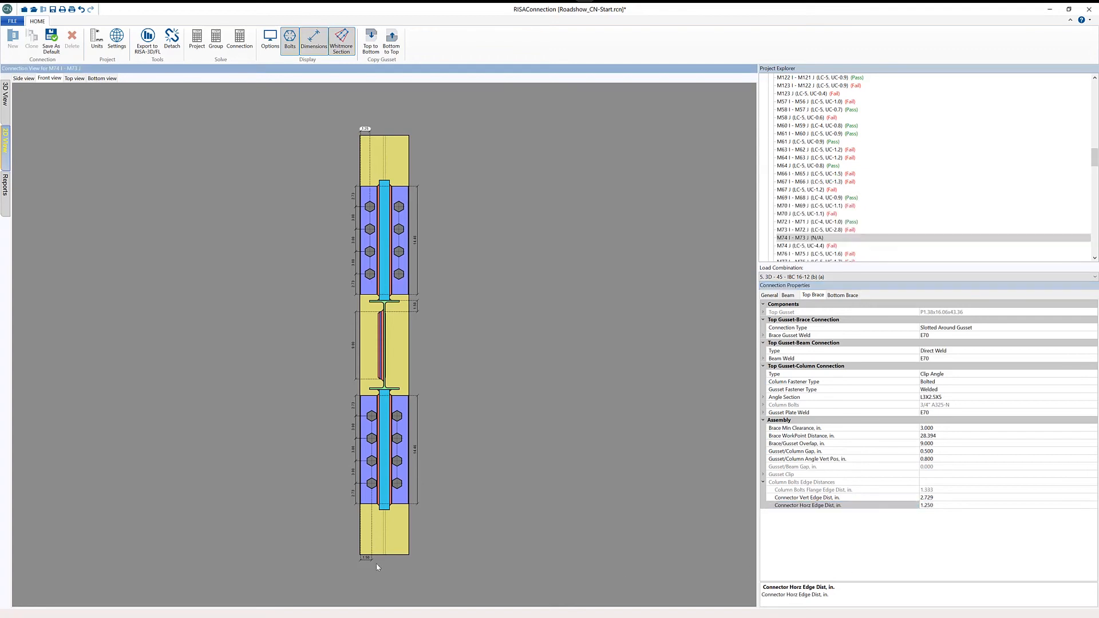
click(366, 557)
text(1.250)
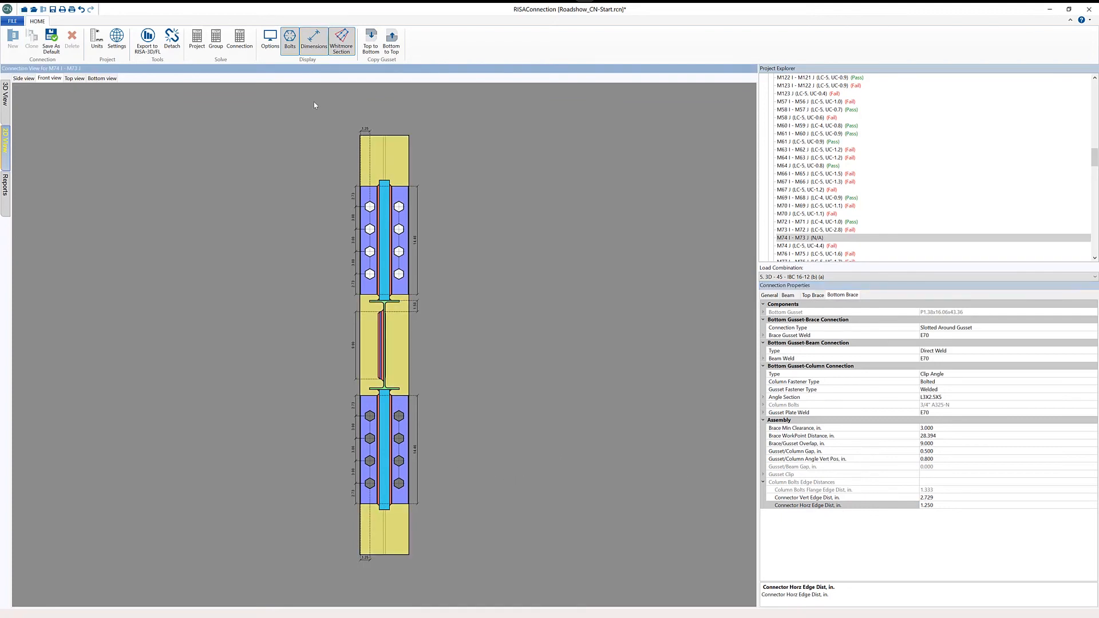
click(239, 50)
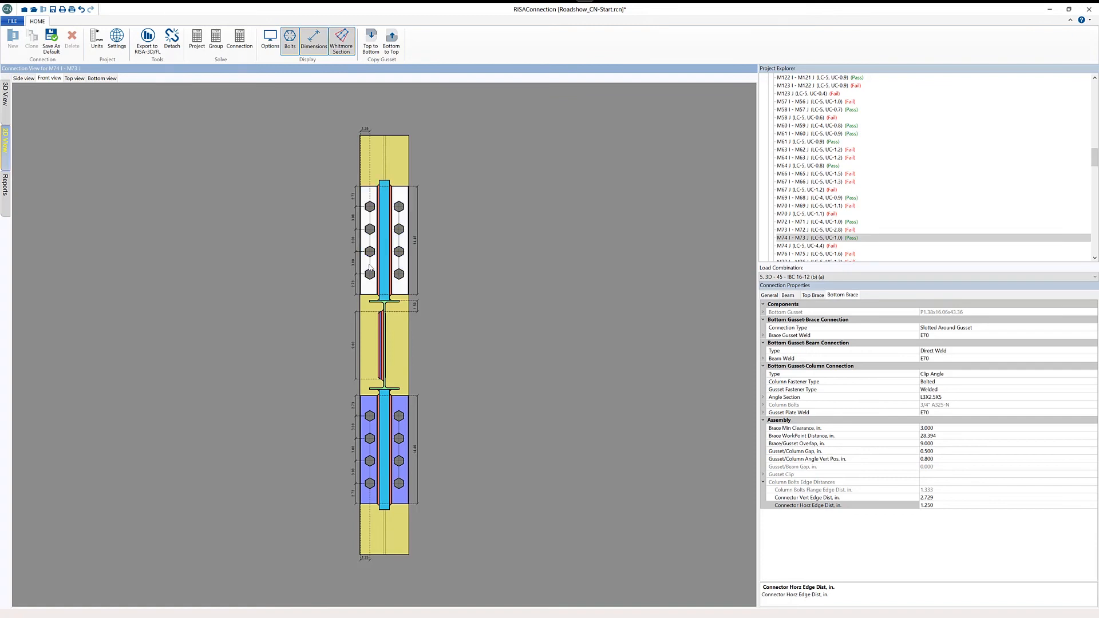
click(770, 296)
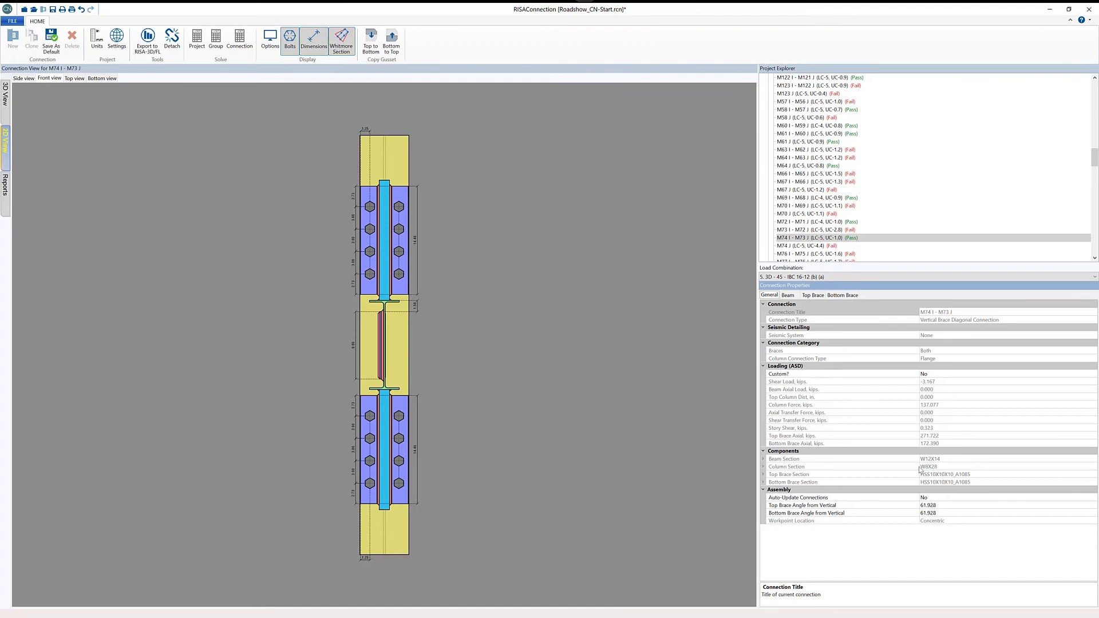
click(572, 359)
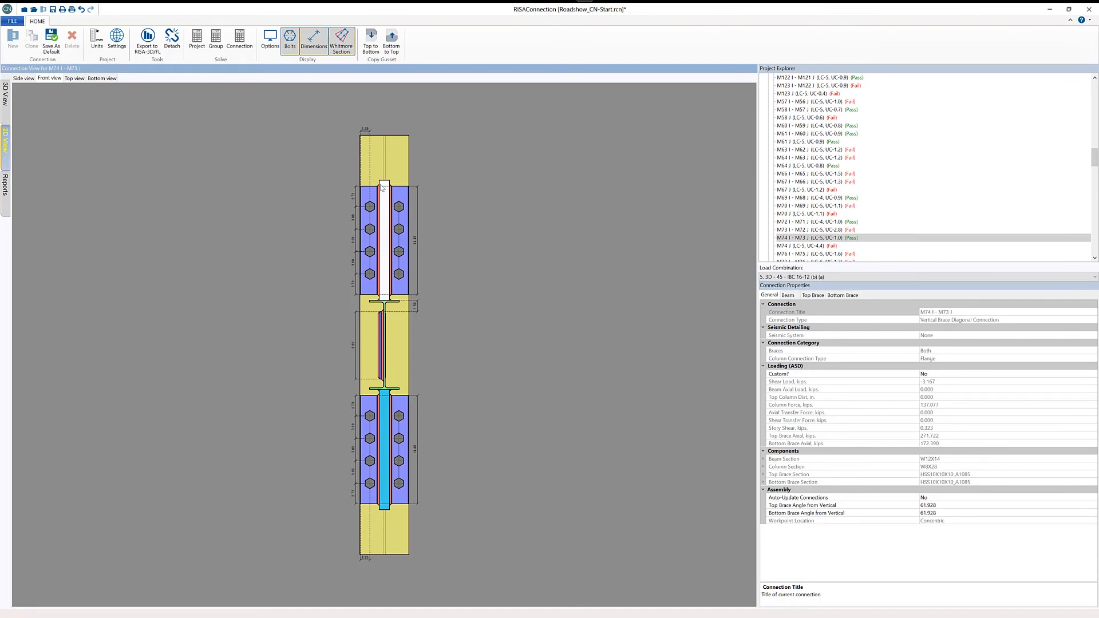
Step: Open connection M113 J from the Seismic Diagonal Brace group and bring up its seismic calculations report
drag(1095, 159, 1094, 80)
click(819, 80)
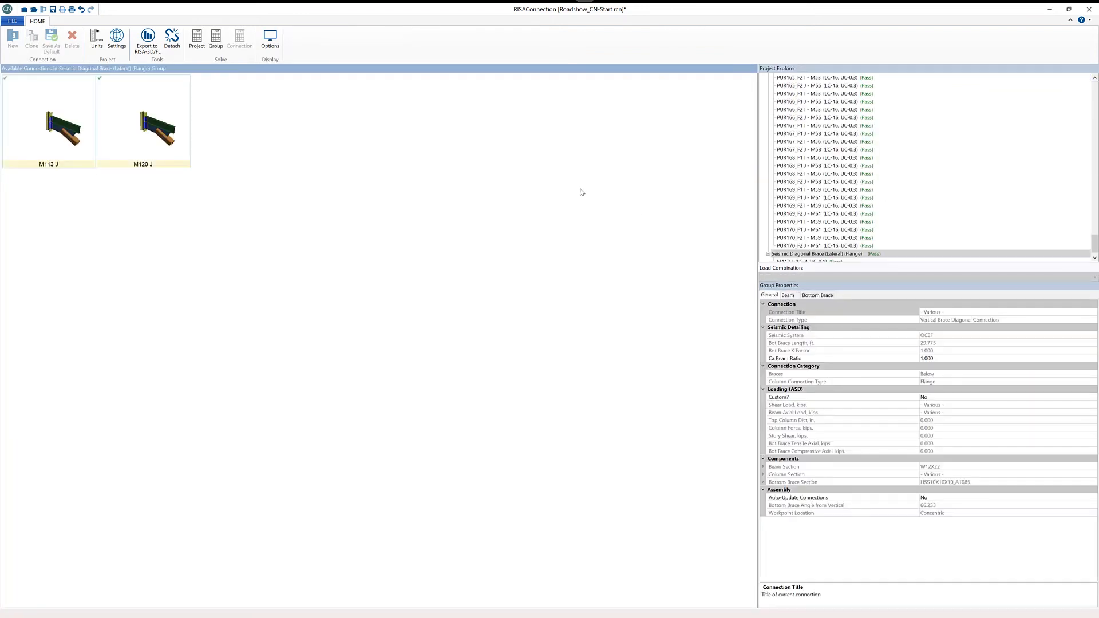
double_click(70, 134)
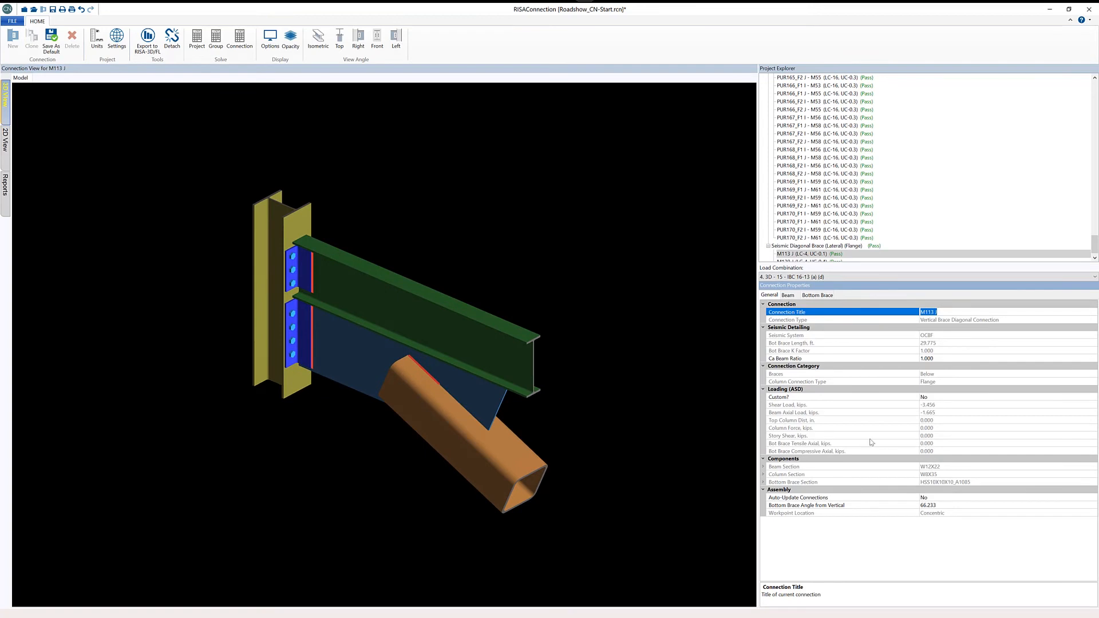
click(619, 434)
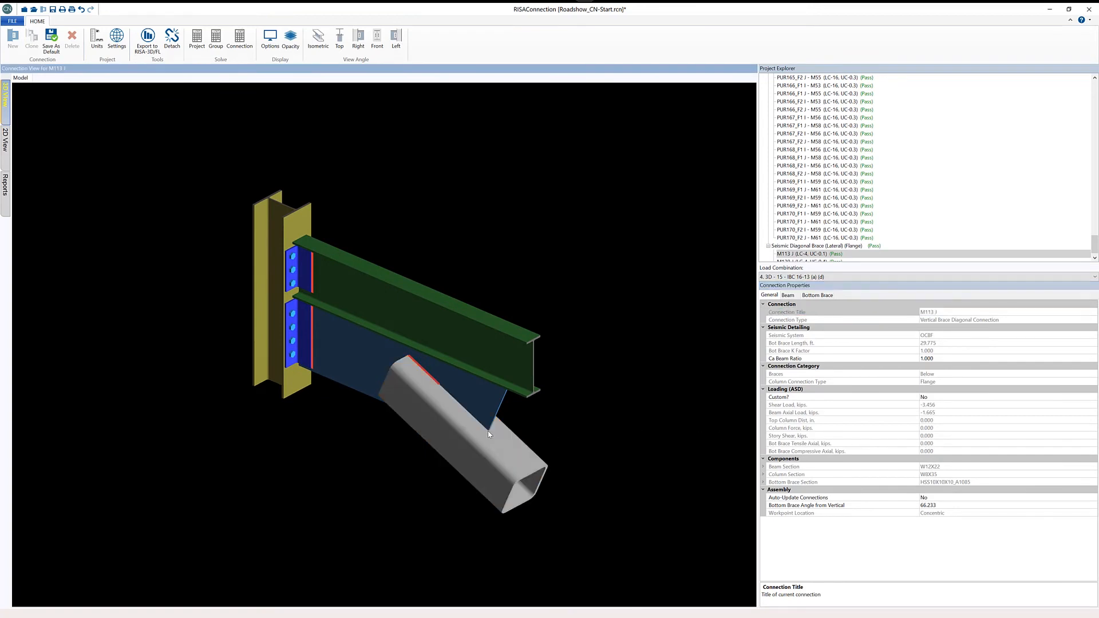
click(6, 191)
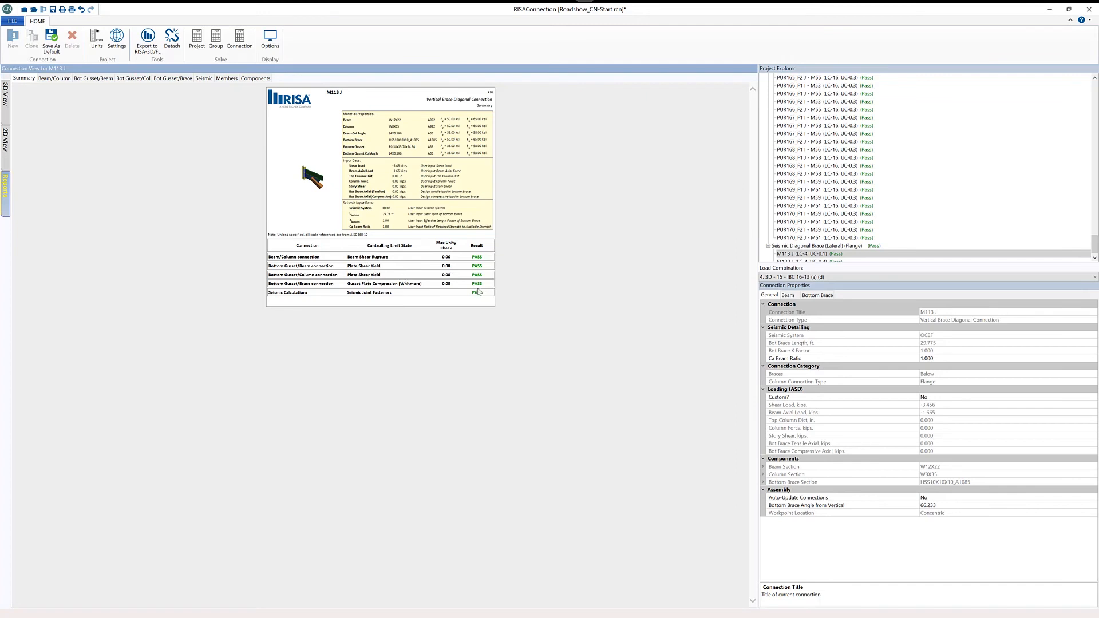
click(204, 79)
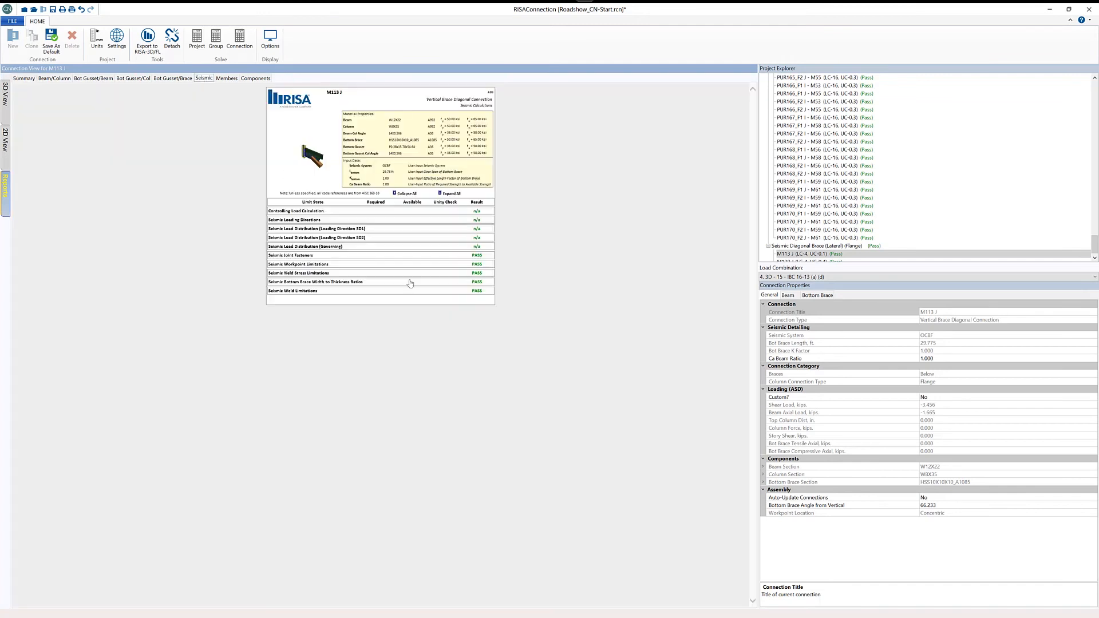
Step: Examine the controlling load calculation and the seismic workpoint, yield stress, brace width-to-thickness, and weld limitation checks in detail
click(409, 217)
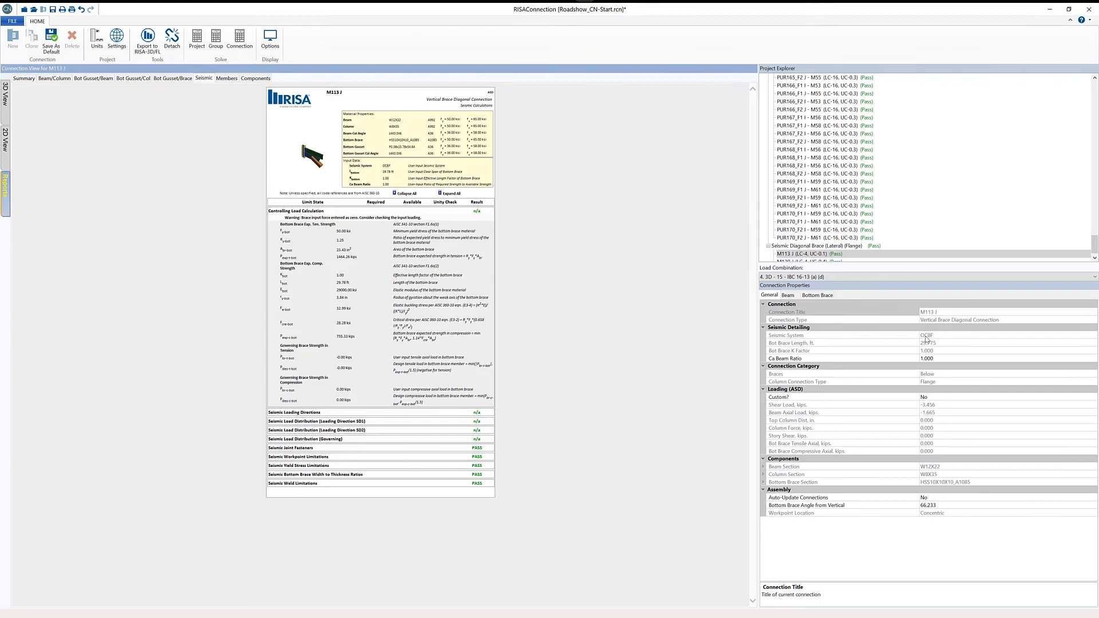
click(336, 462)
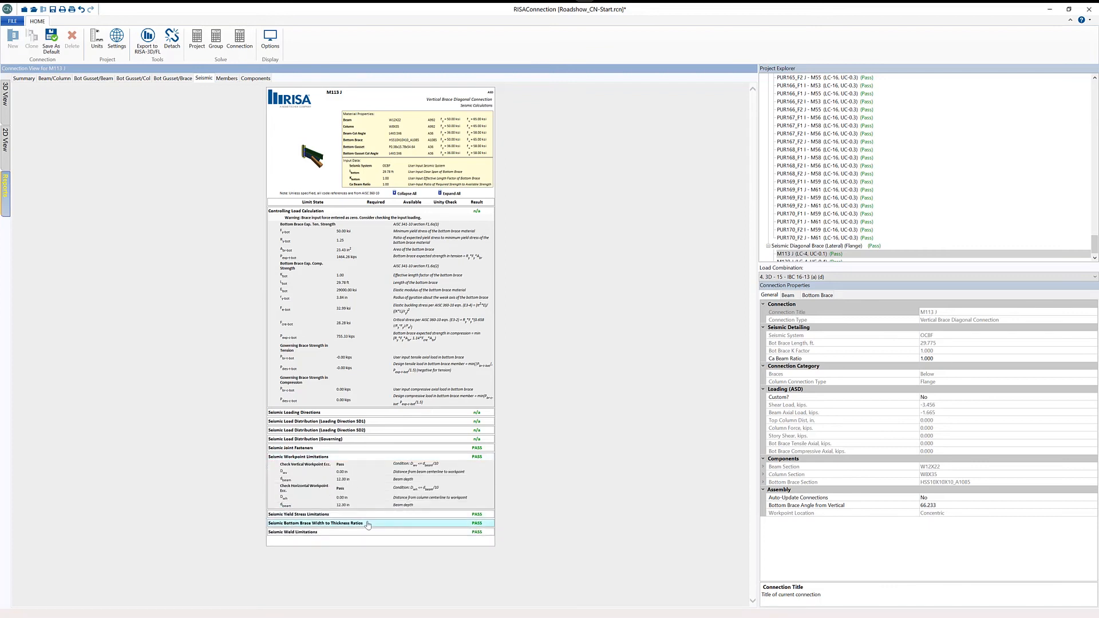
click(360, 532)
click(375, 517)
click(368, 578)
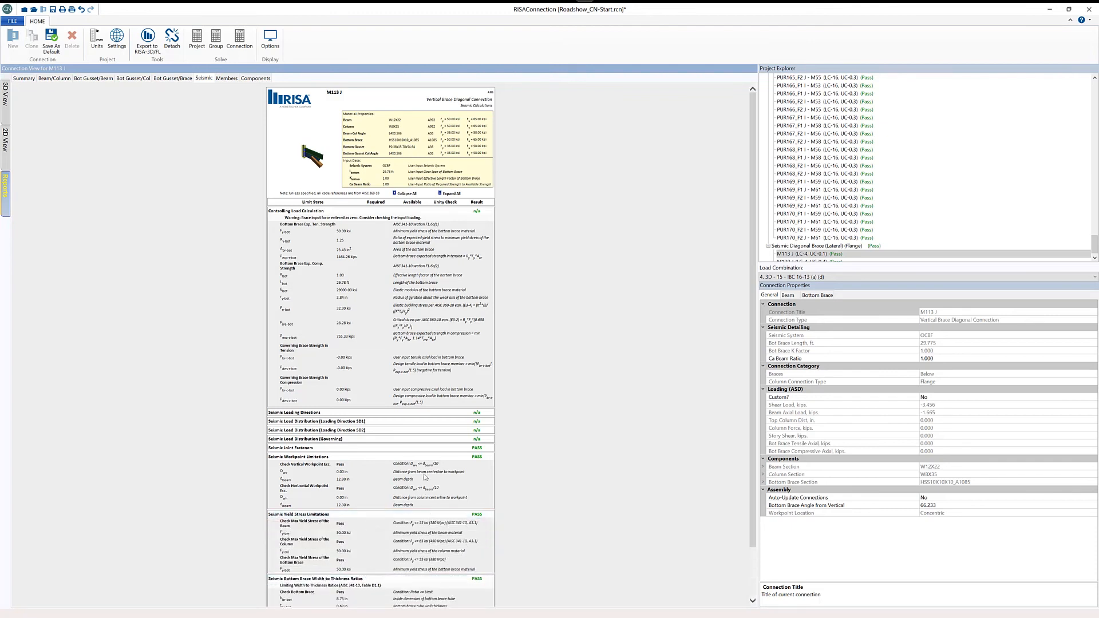
scroll(424, 476, down, 2)
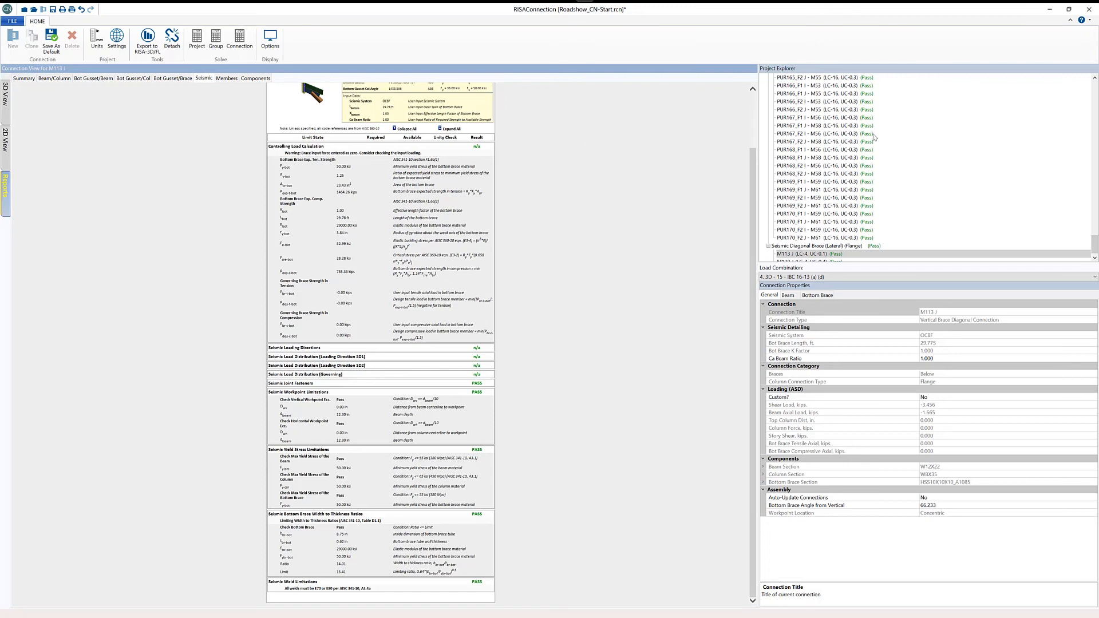
Step: Return to the project level, open report printing, and add base plate connection M93 I to the report
drag(1095, 245, 1031, 122)
drag(1095, 245, 1094, 80)
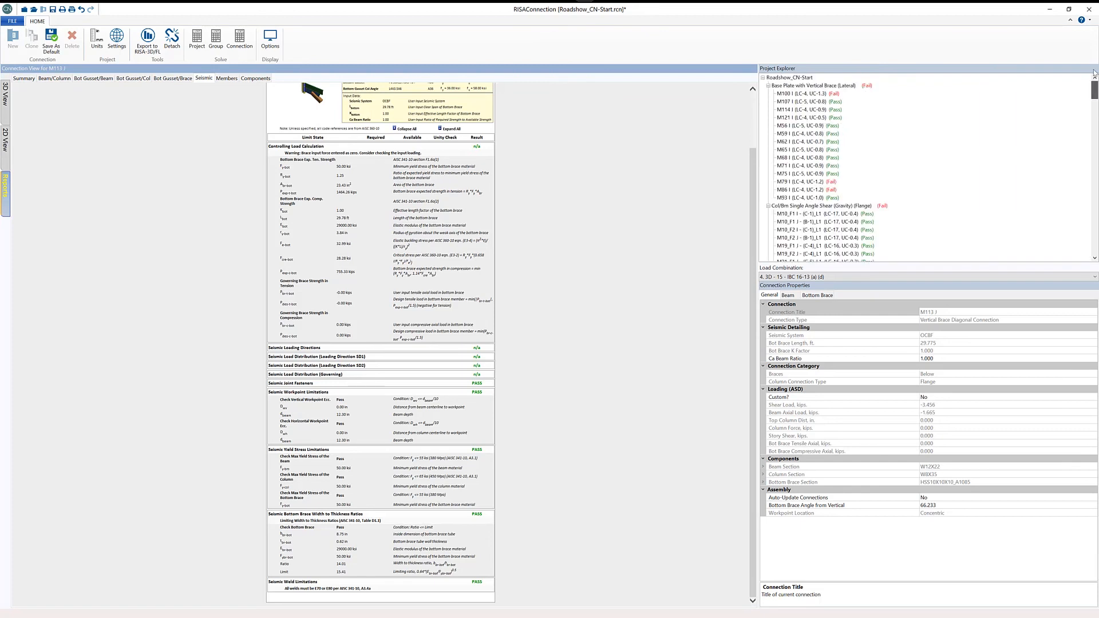
click(790, 78)
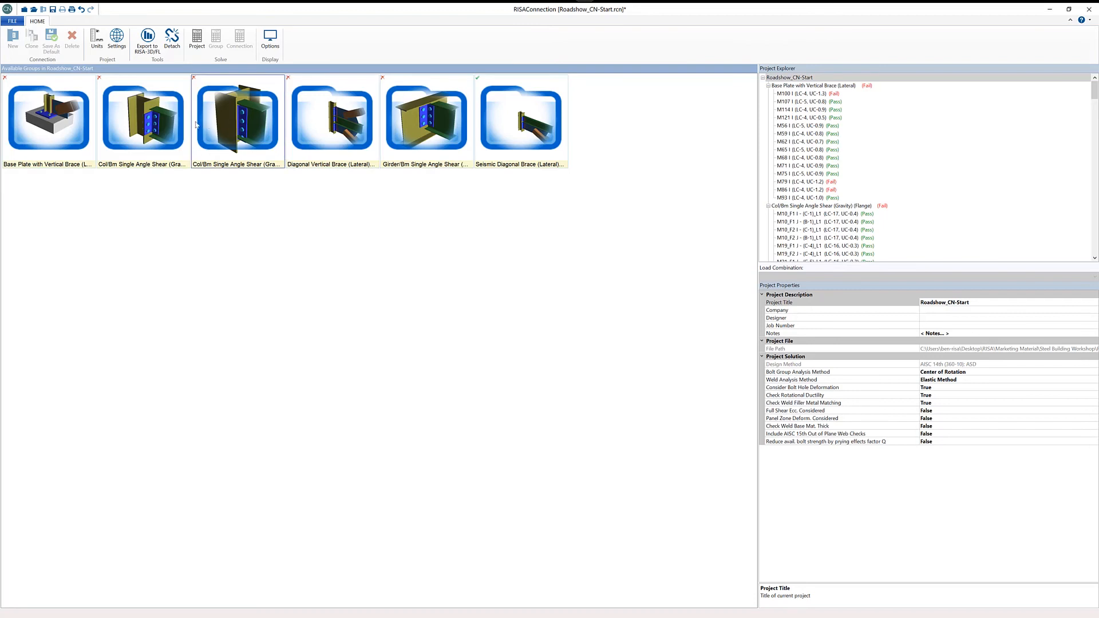
click(72, 10)
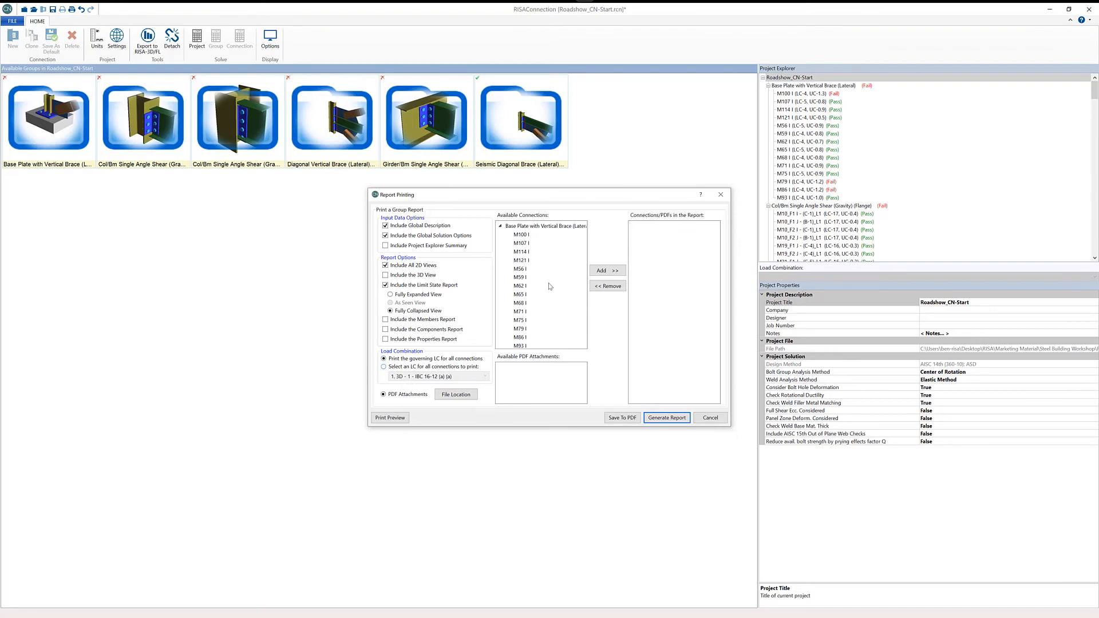
click(518, 286)
click(521, 338)
click(520, 346)
click(607, 270)
Step: Add shear connection M23_F1 I - (C-2)_L1 and diagonal brace connection M74 I - M73 J to the report
click(500, 225)
click(543, 311)
click(607, 270)
click(500, 234)
click(500, 250)
drag(583, 242, 581, 261)
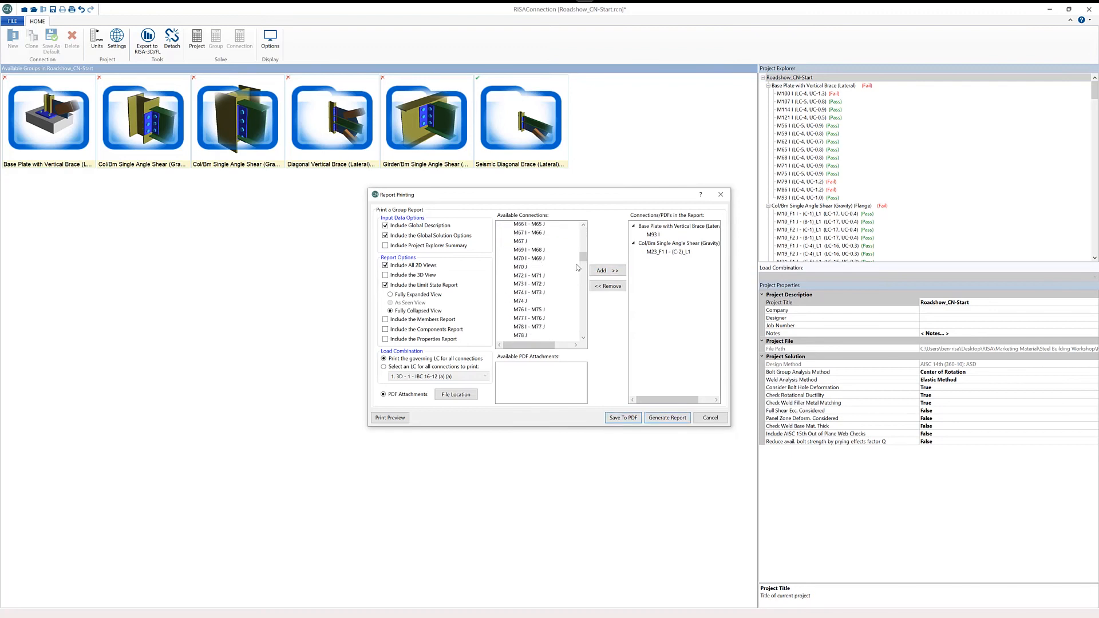
click(529, 293)
click(607, 271)
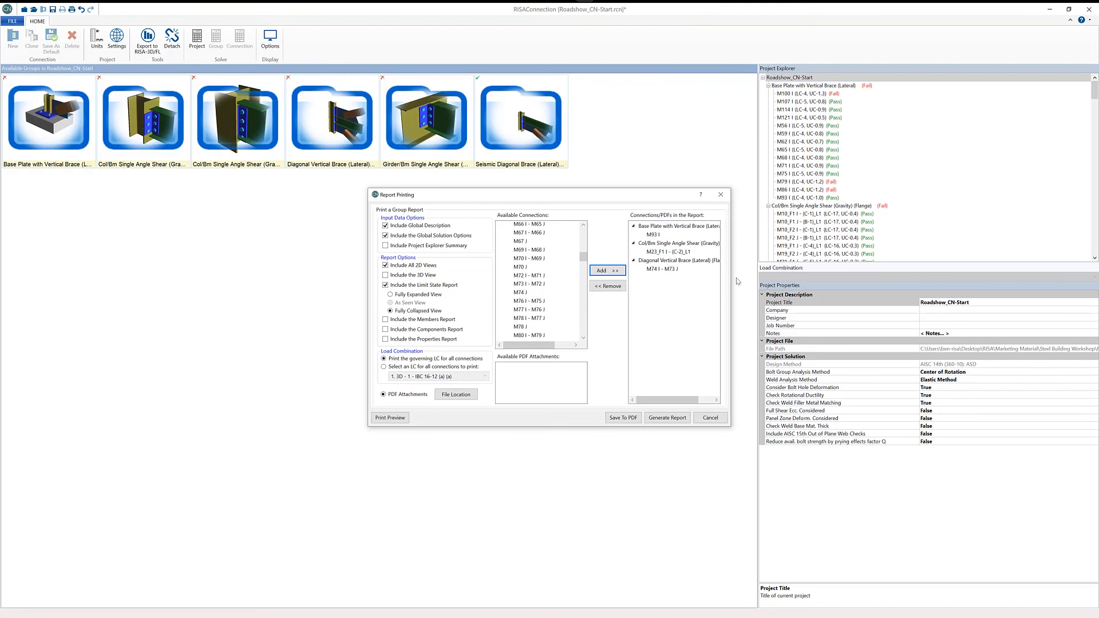
Step: Generate the report with the Bluebeam PDF printer and save it to the Desktop as CN Report
click(676, 421)
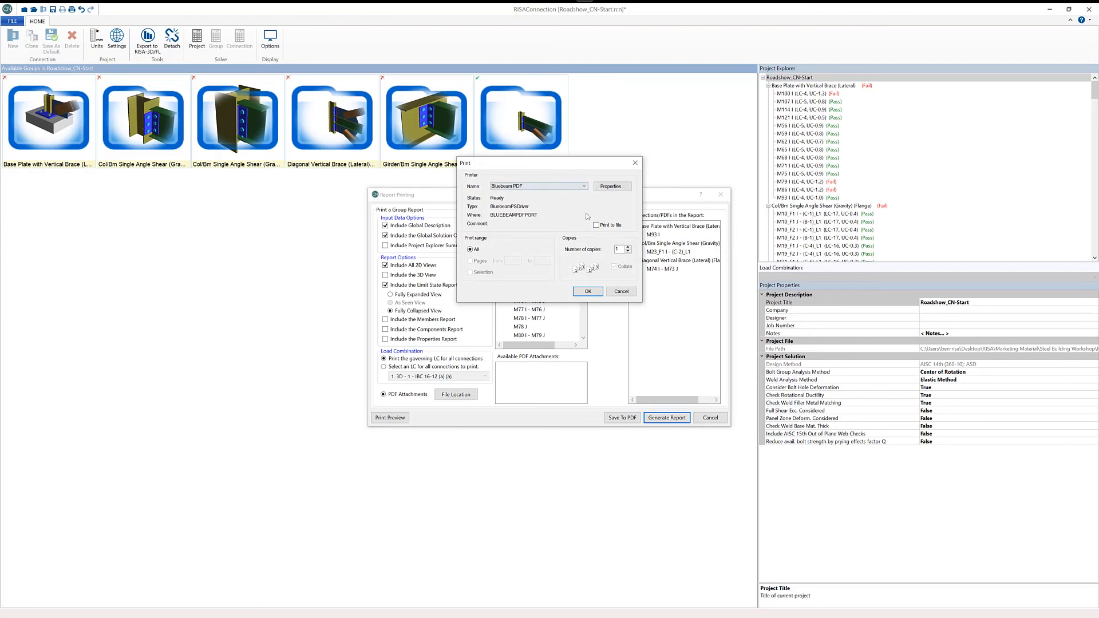
click(593, 293)
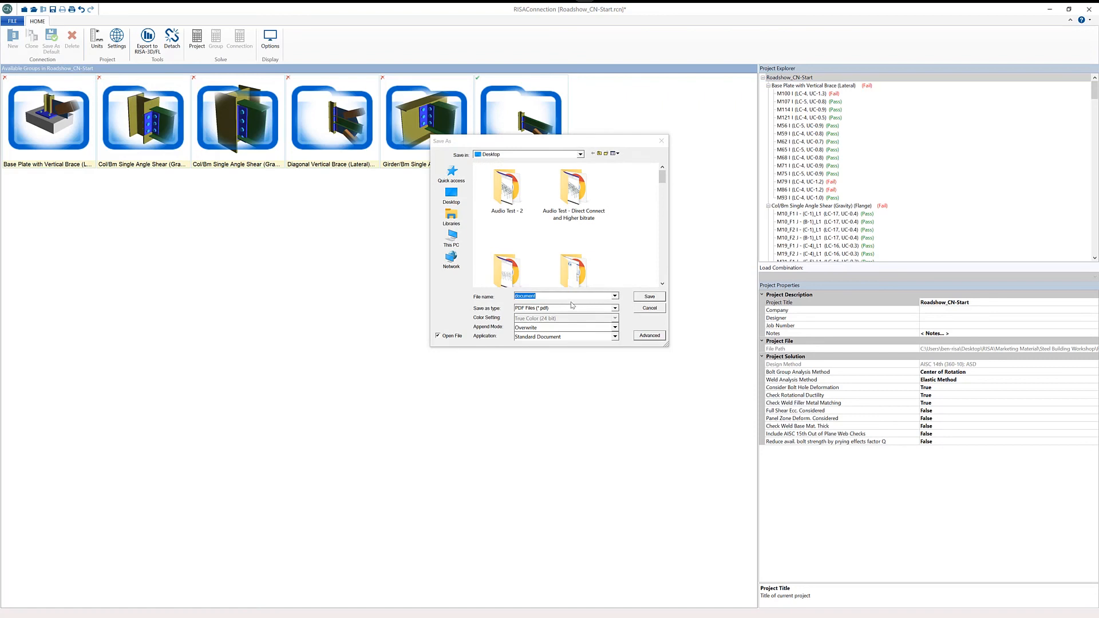
text(CN Re)
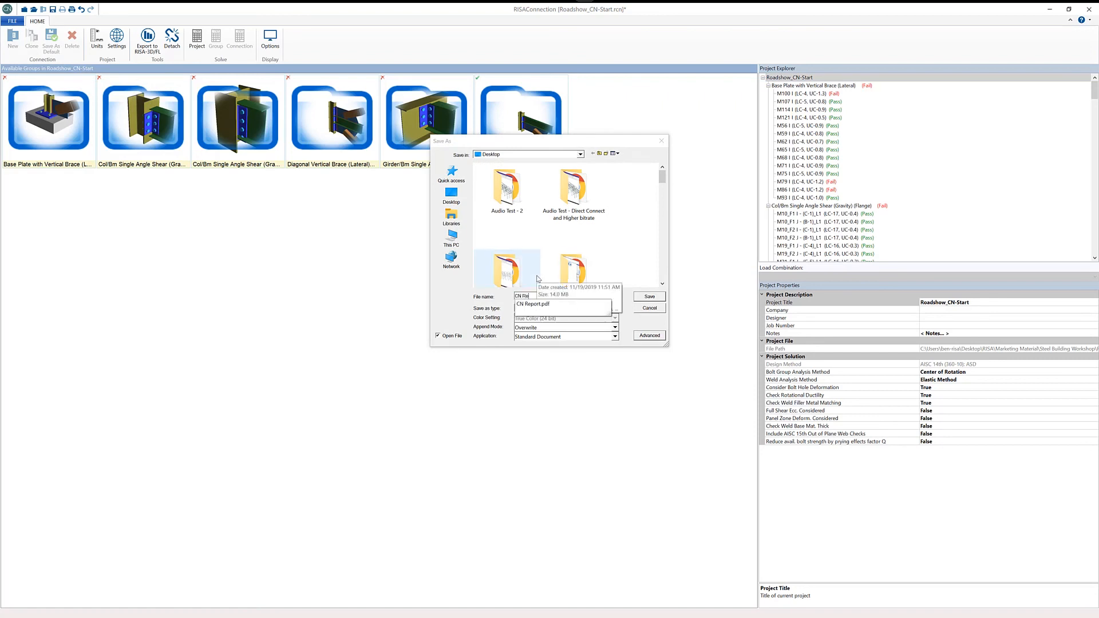
key(Return)
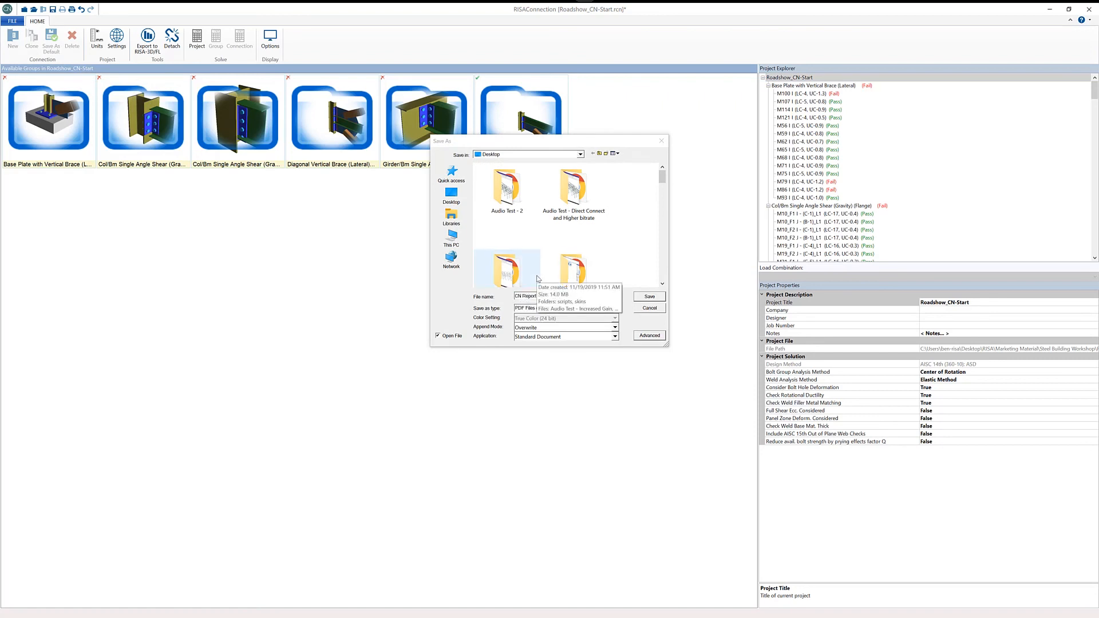
Step: Save the report PDF to the Desktop and examine its M93 I 2D views, summary, base plate, gusset/column and gusset/brace reports
click(652, 298)
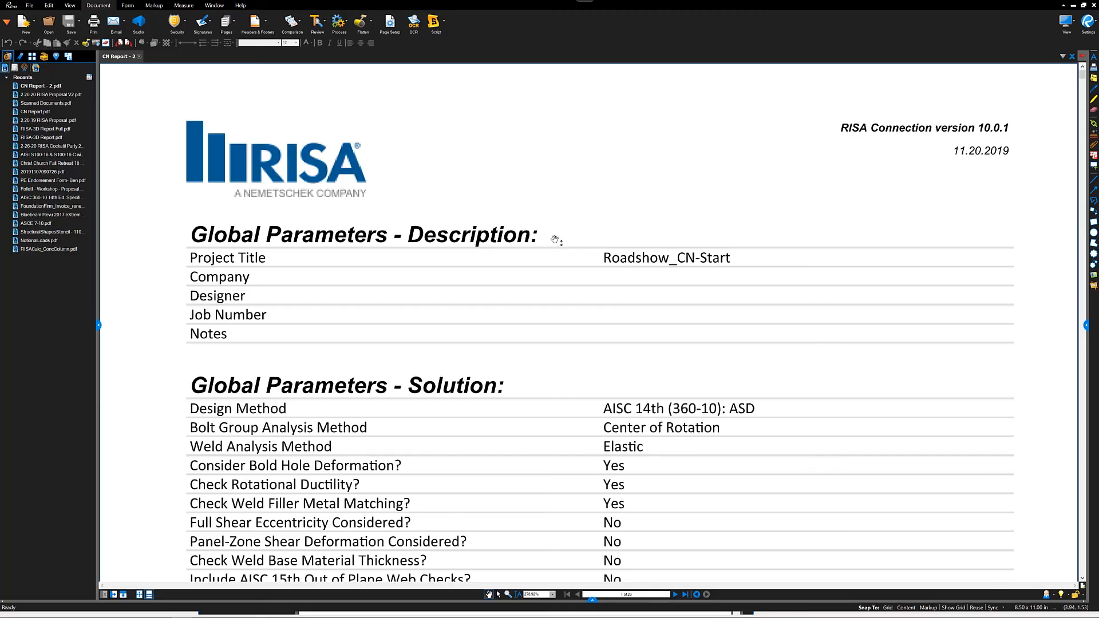
ctrl+scroll(555, 240, down, 5)
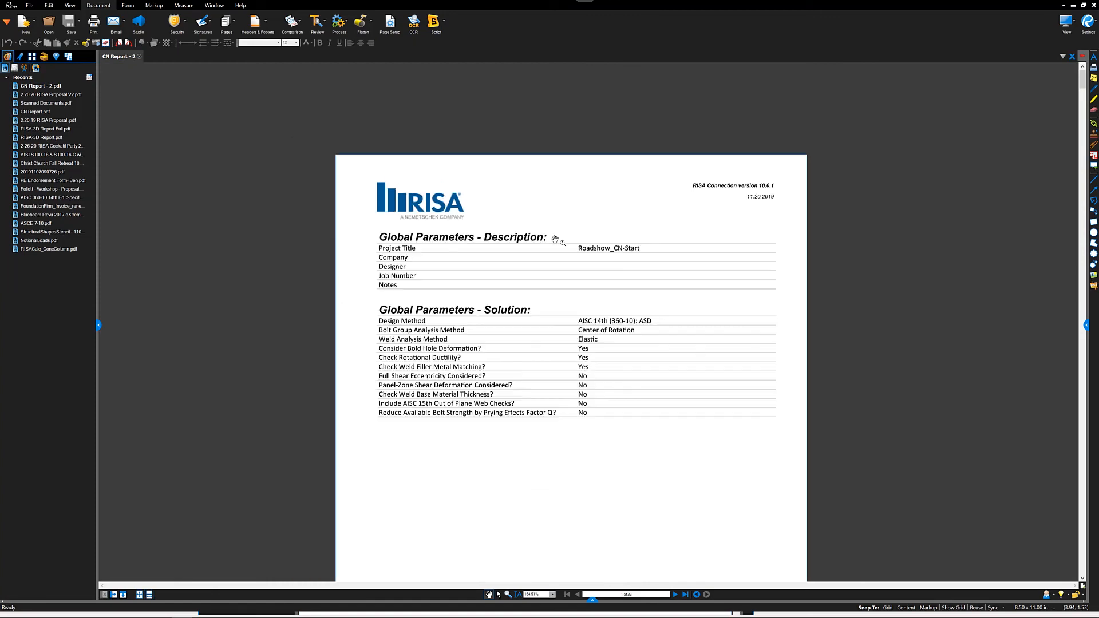
scroll(554, 239, down, 5)
scroll(554, 240, down, 10)
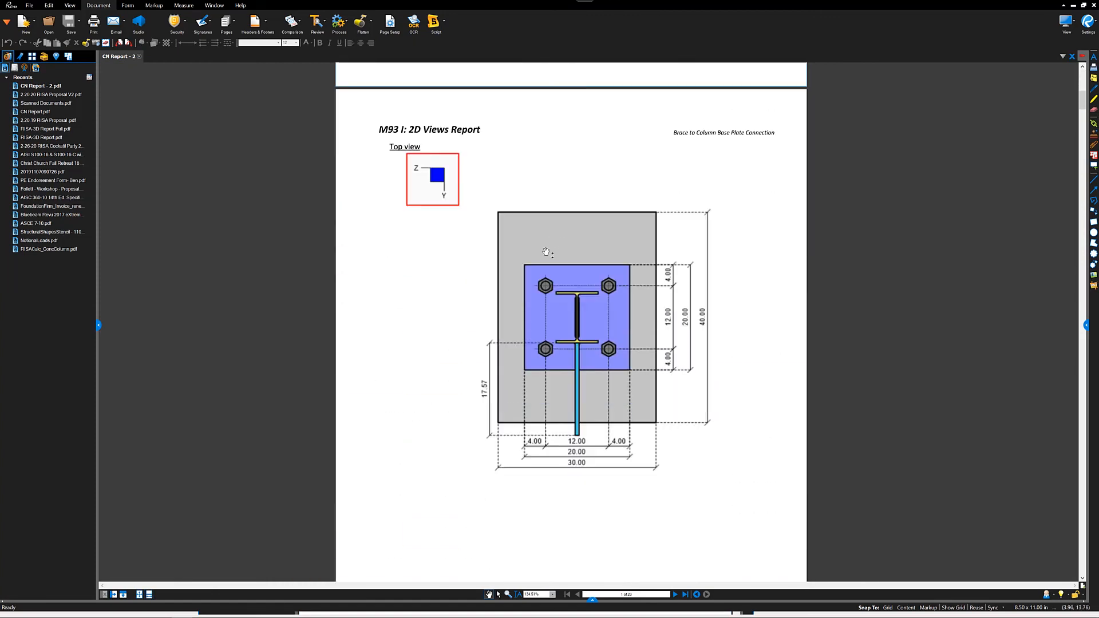
scroll(550, 308, down, 18)
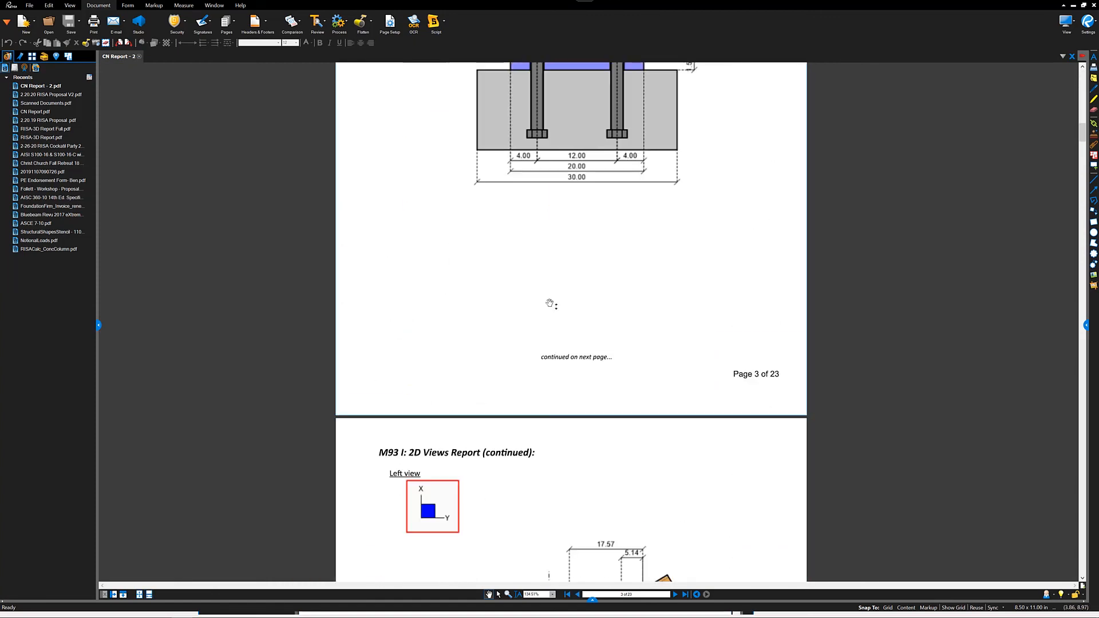
scroll(554, 292, down, 5)
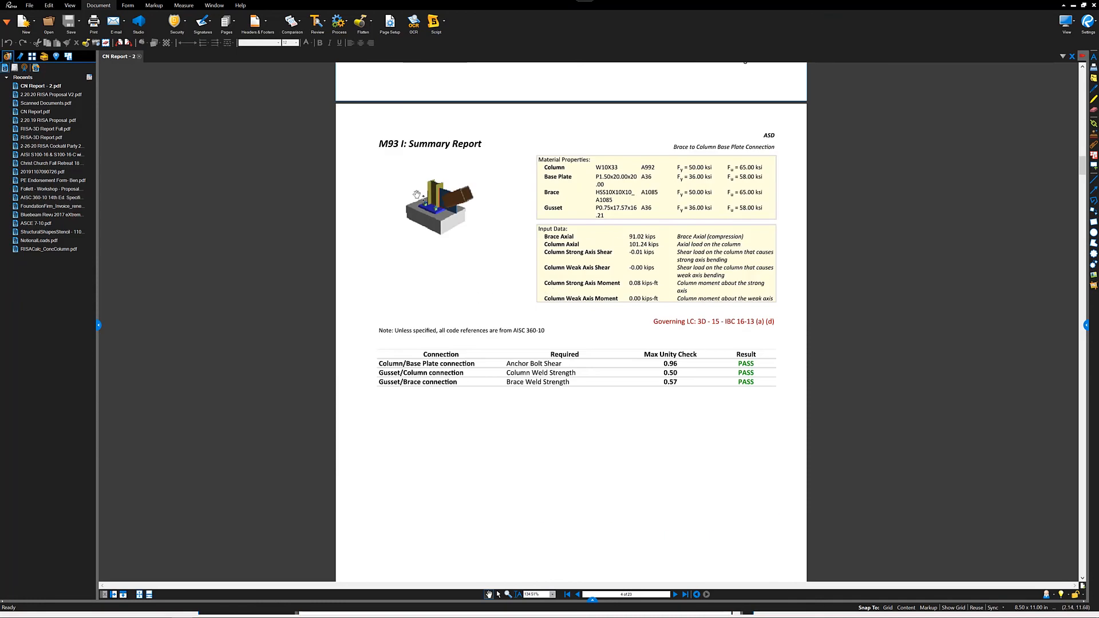
scroll(612, 281, down, 3)
scroll(613, 280, down, 6)
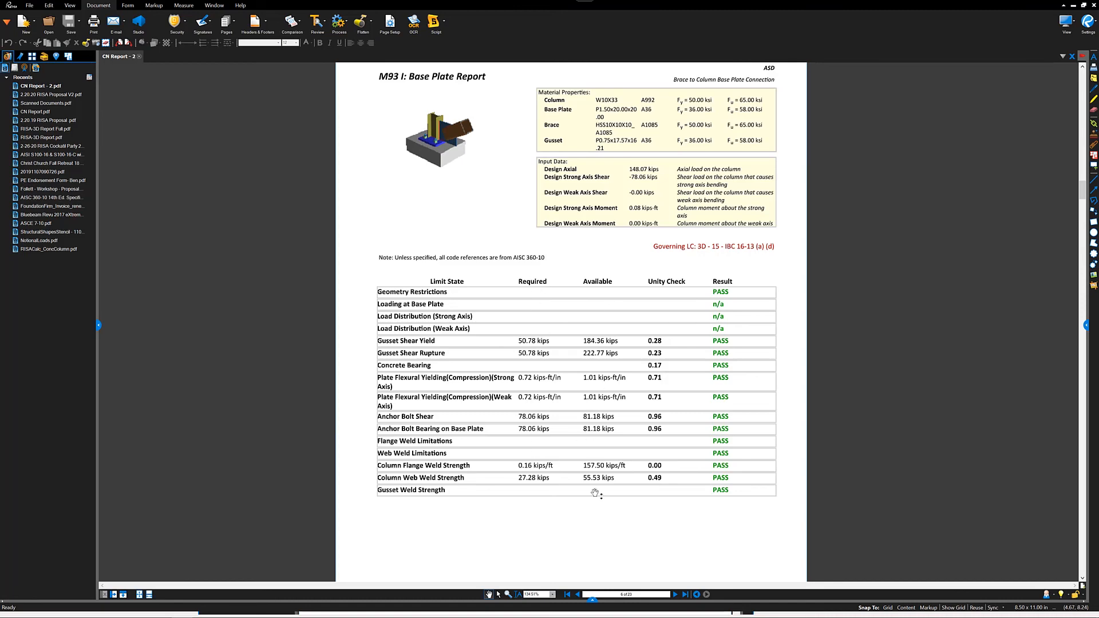
scroll(609, 438, down, 6)
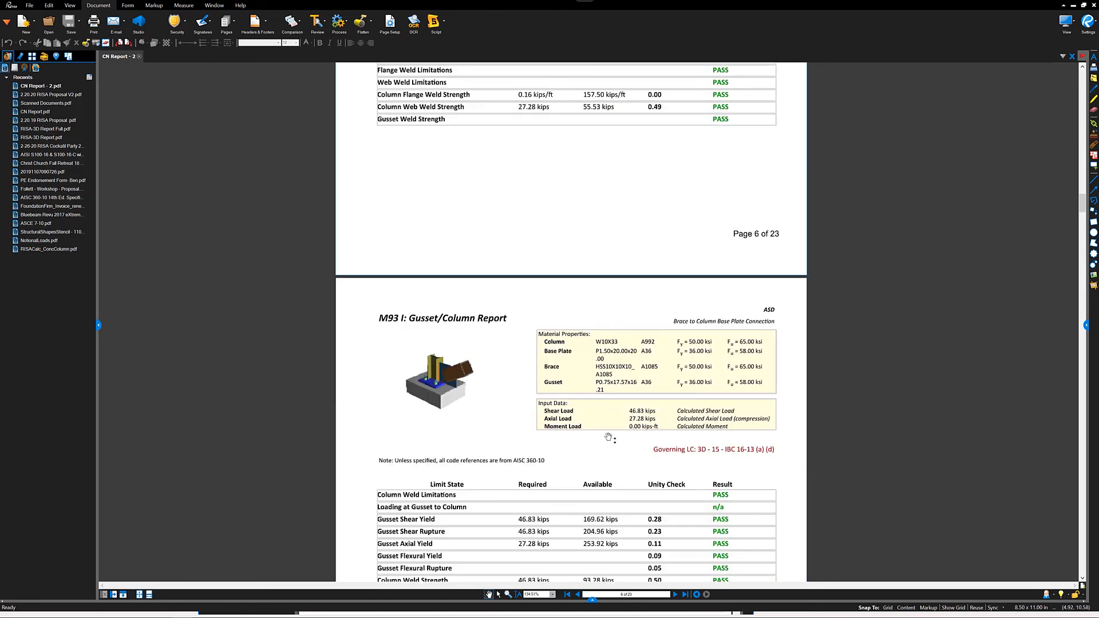
scroll(609, 437, down, 15)
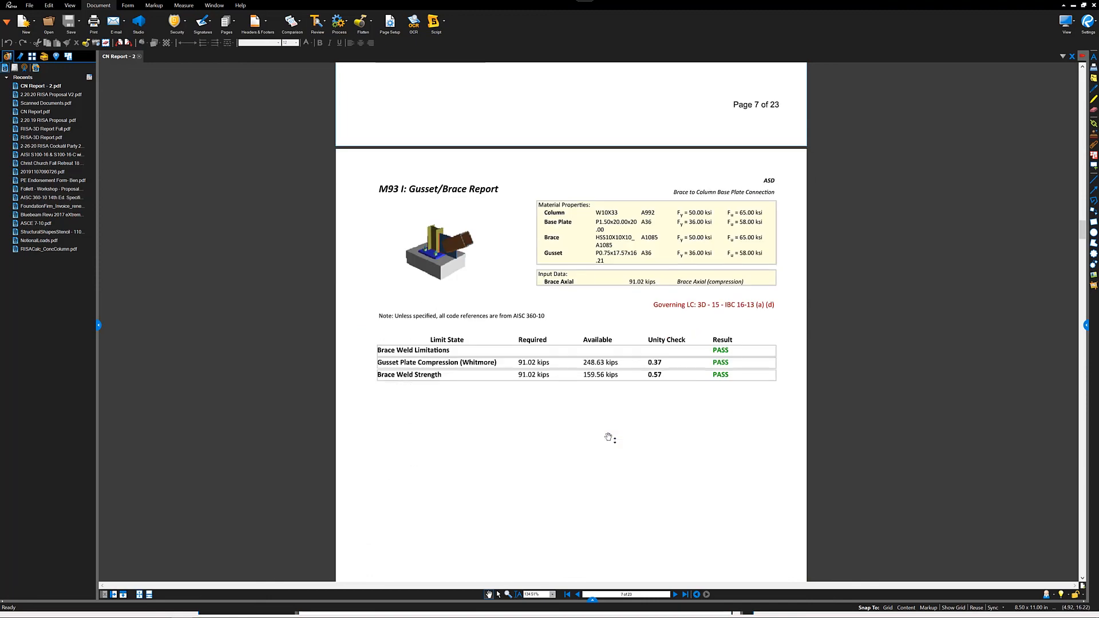
scroll(610, 437, down, 6)
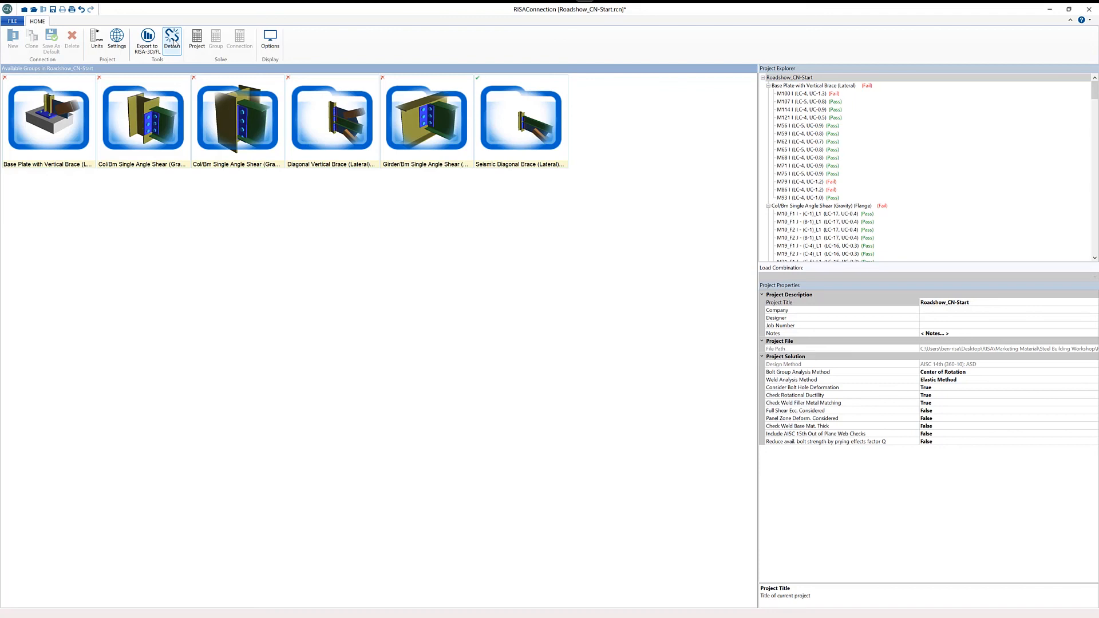
Step: Export the connection results back to RISA-3D and display them on the model view, moving the floating toolbars clear of the legend
click(147, 46)
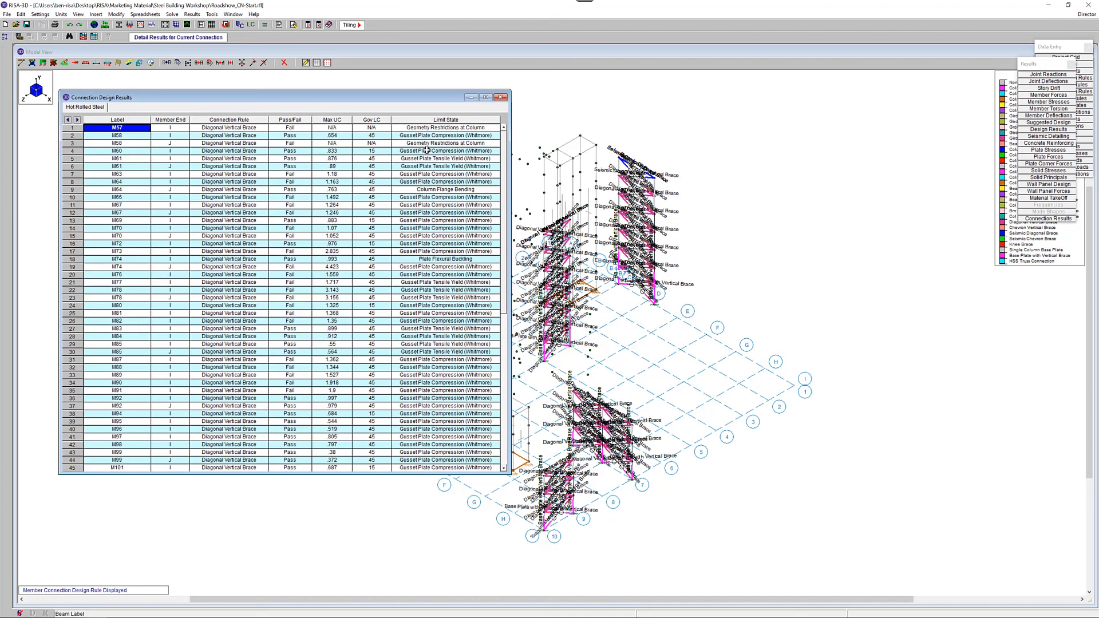
click(501, 99)
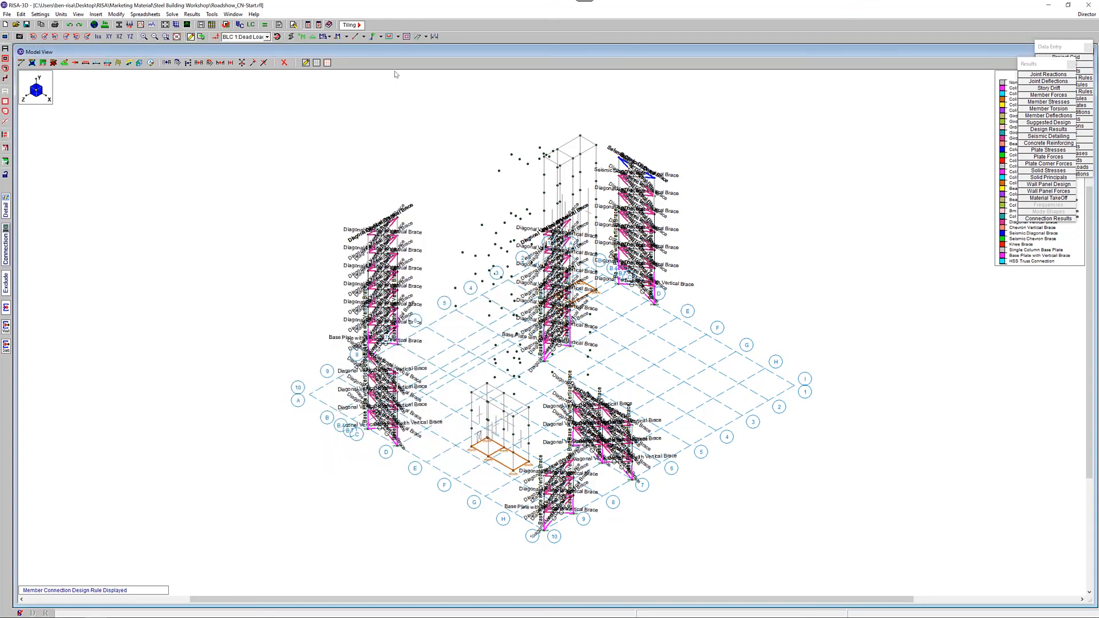
click(364, 36)
click(385, 97)
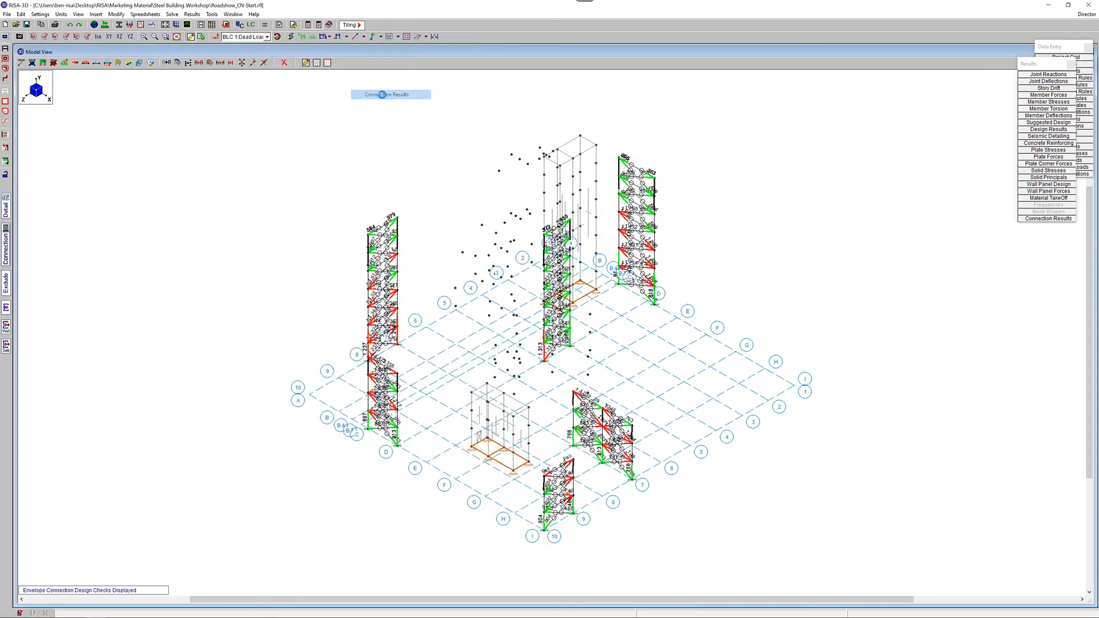
scroll(759, 375, up, 1)
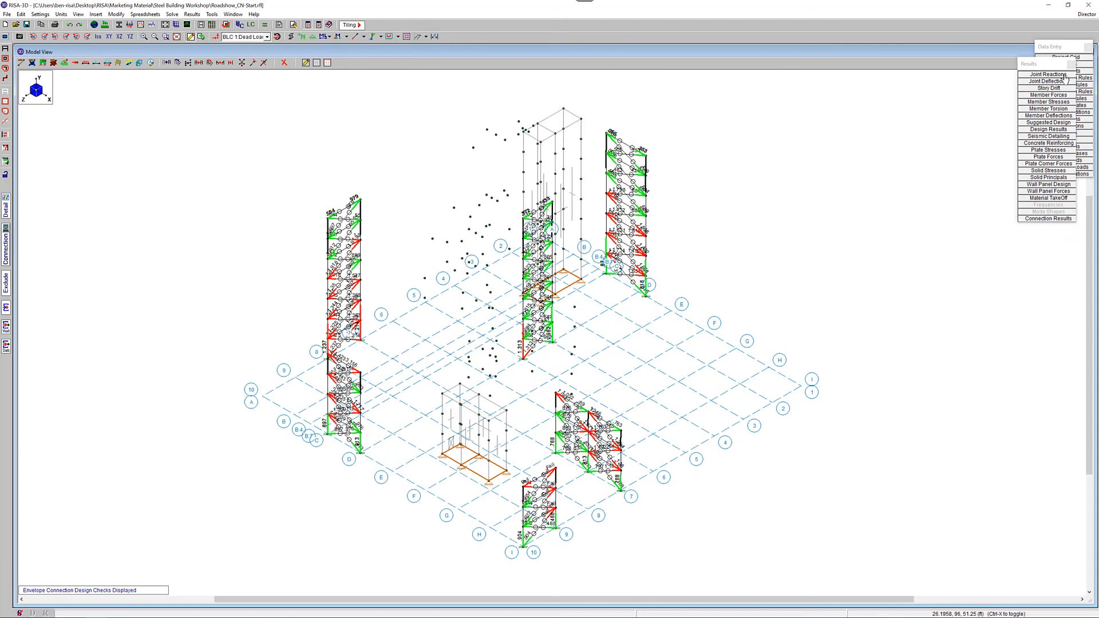
drag(1074, 46, 1012, 93)
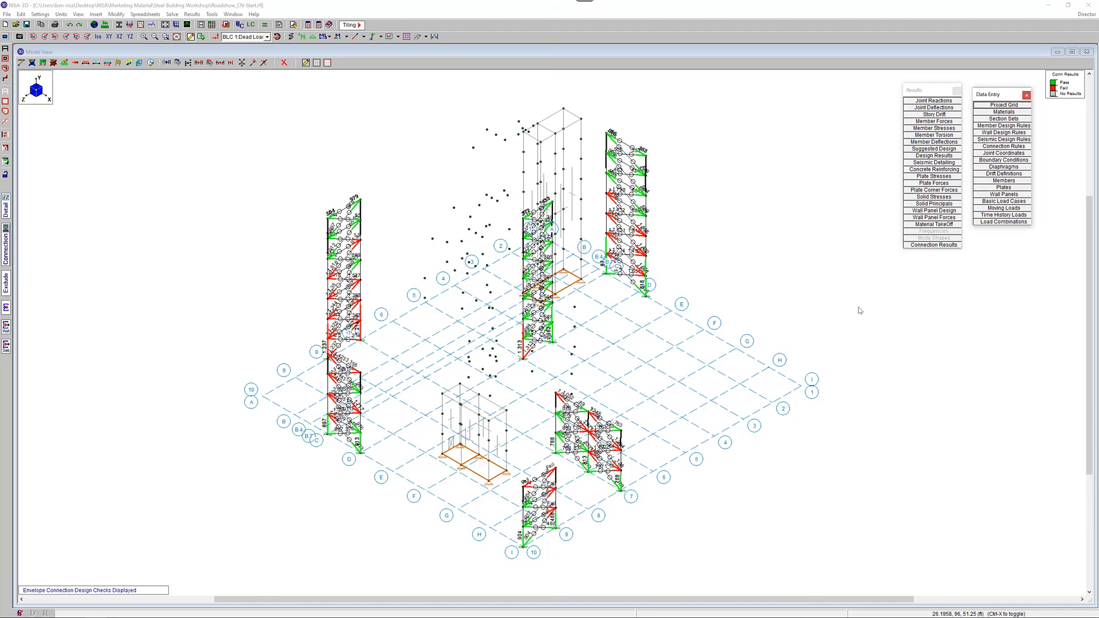
Step: Start a printed report in RISA-3D and add the Connection Results section to it
click(55, 24)
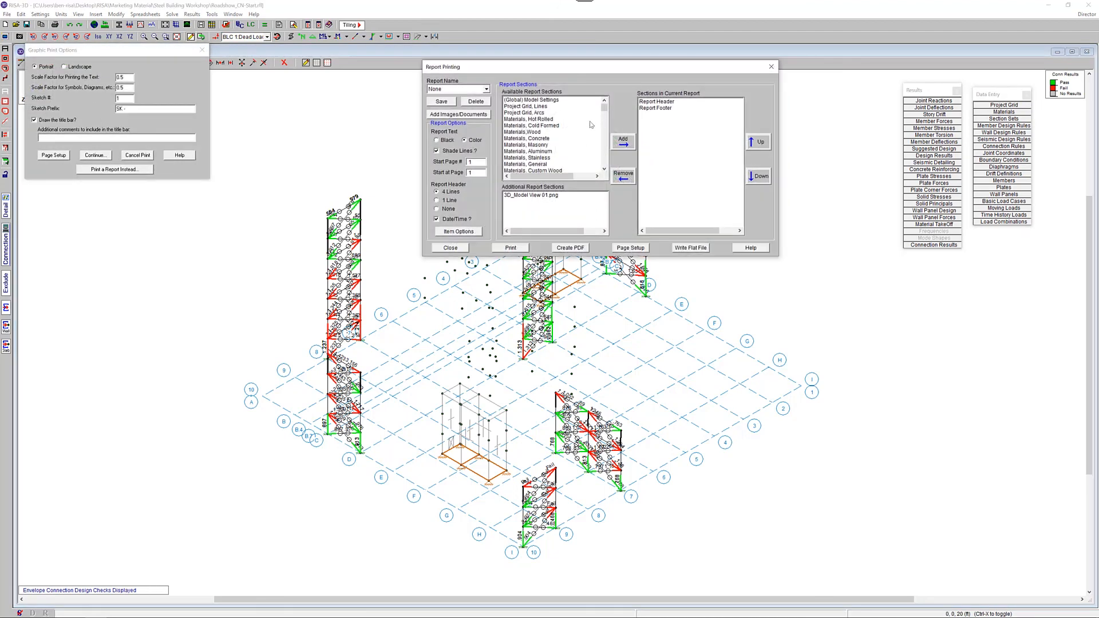
drag(605, 67, 599, 195)
drag(599, 231, 606, 282)
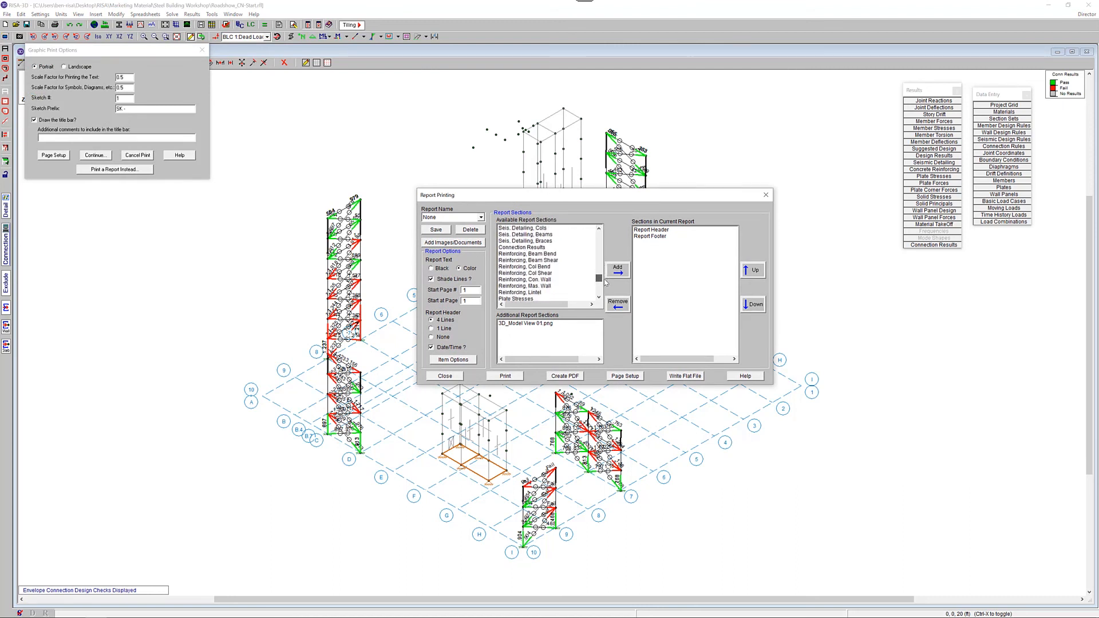
click(551, 248)
click(618, 269)
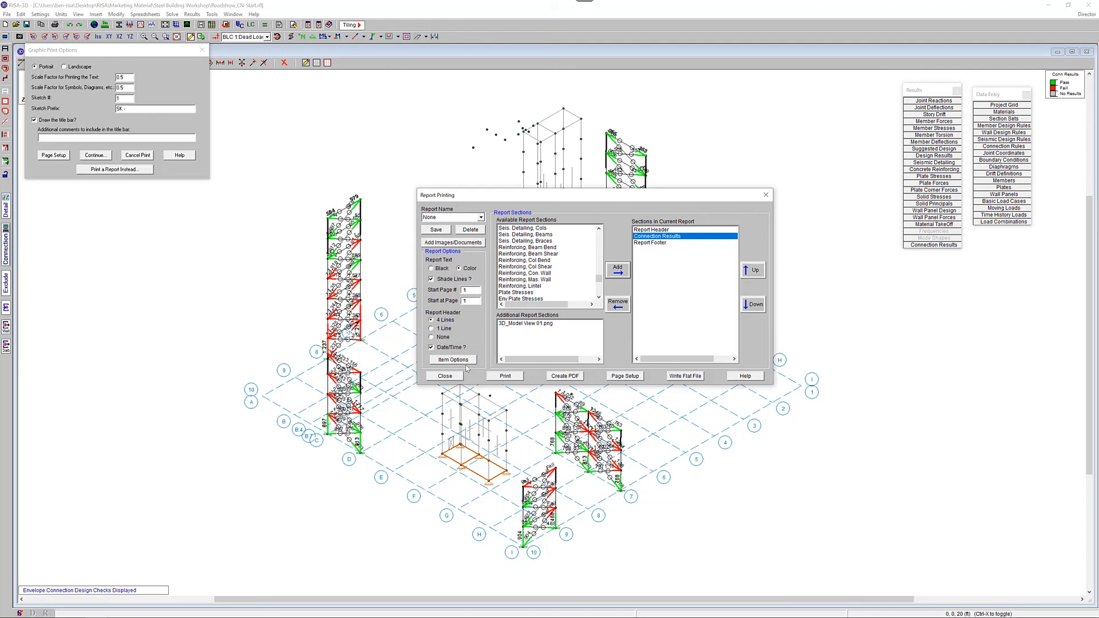
Step: Import the PDF CN Report - 2 from the Desktop and add it to the current report after Connection Results
click(468, 243)
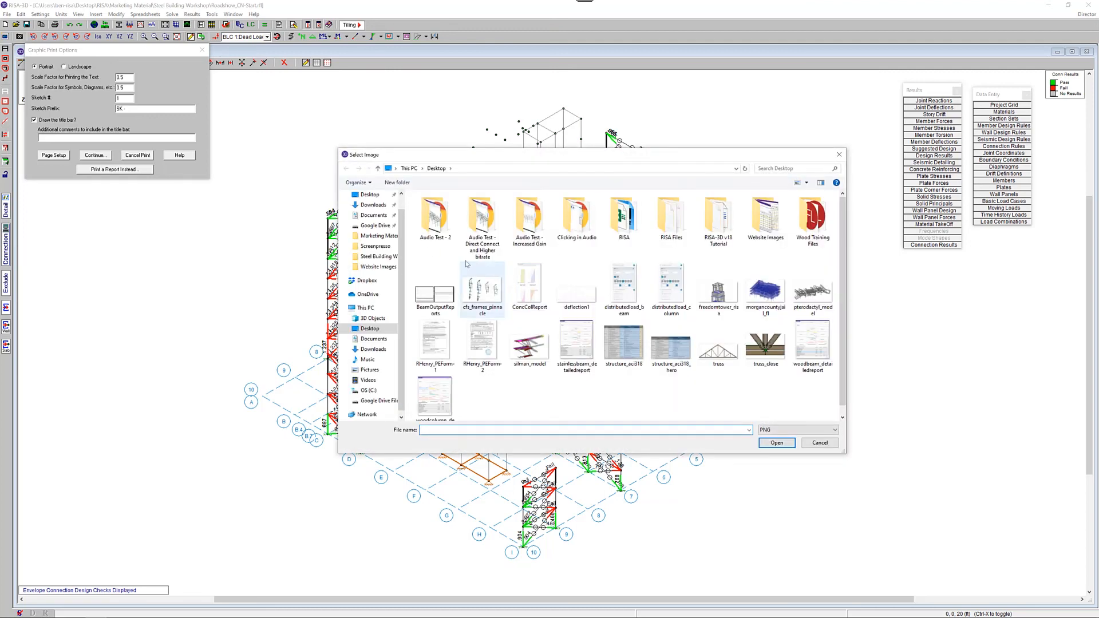
click(796, 430)
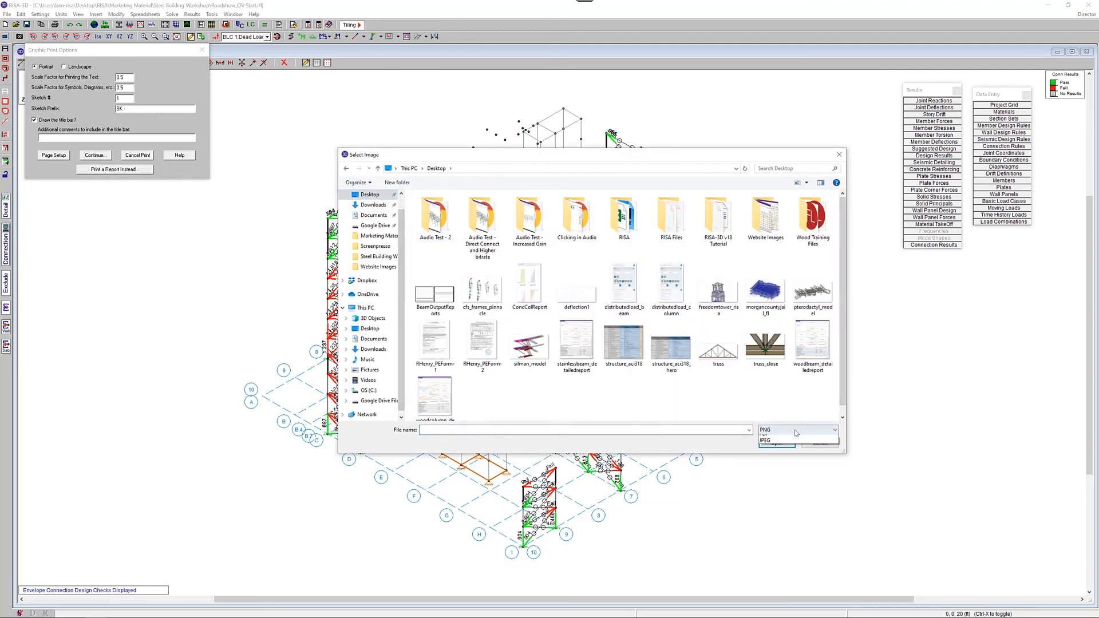
click(790, 450)
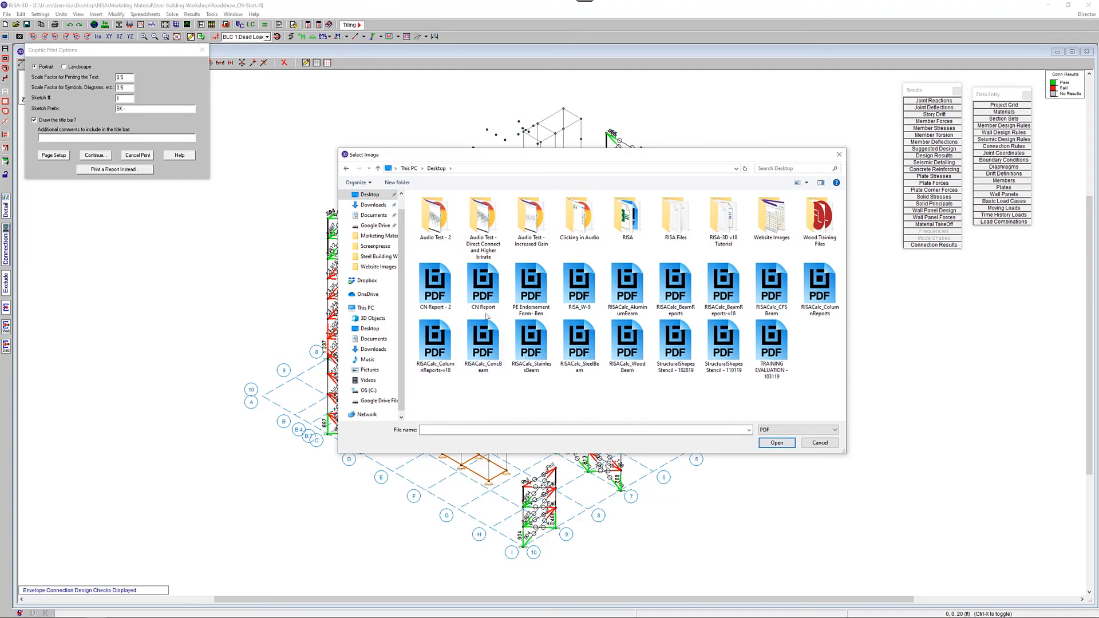
click(446, 295)
click(780, 444)
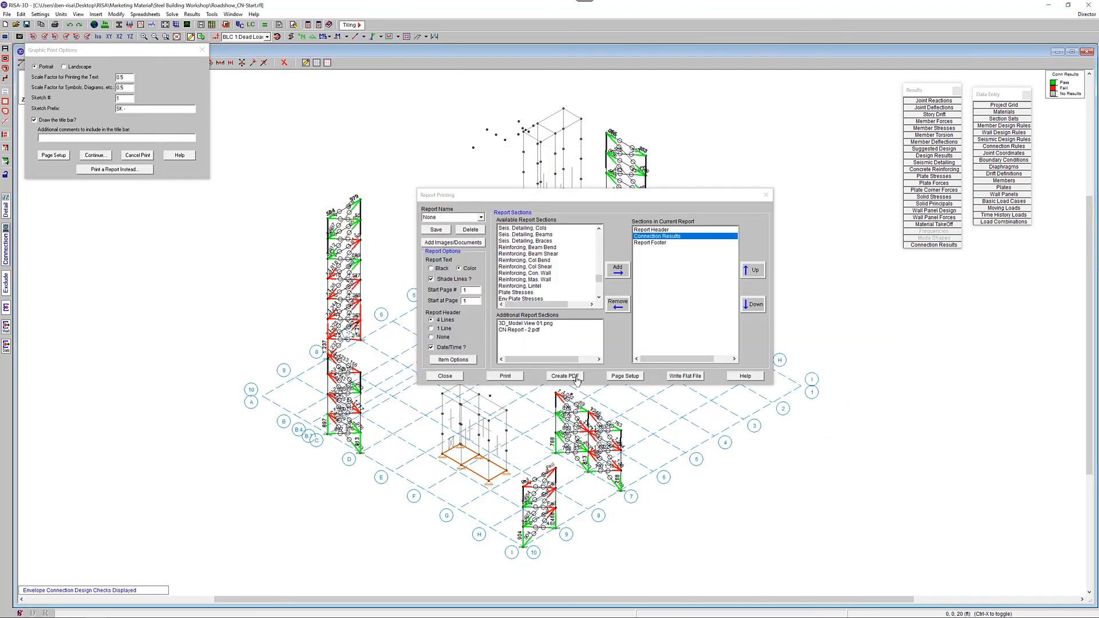
click(618, 271)
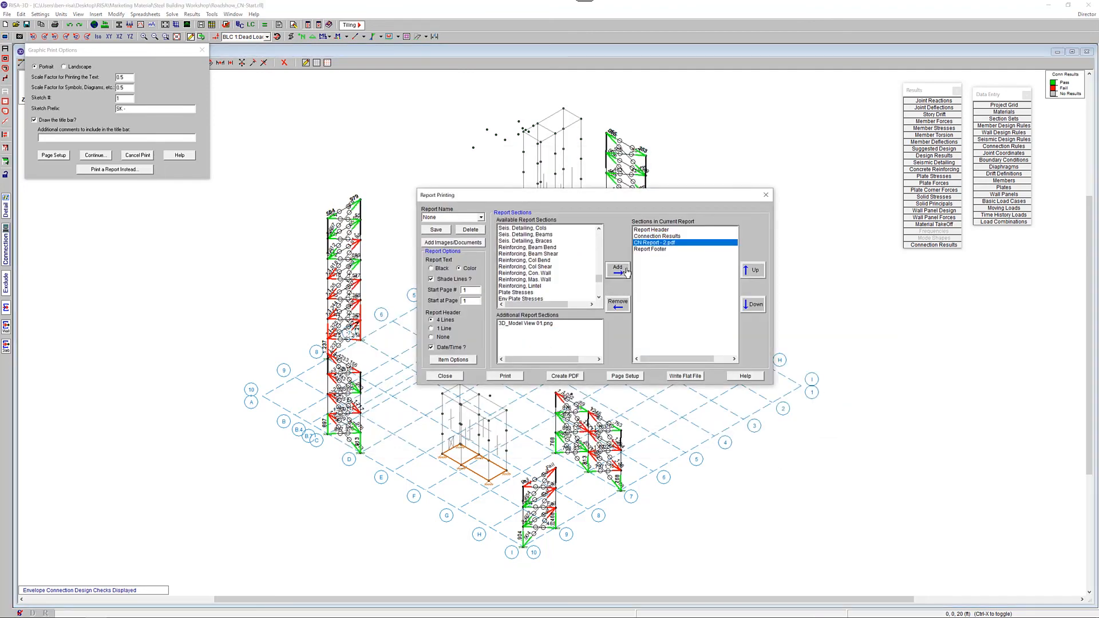